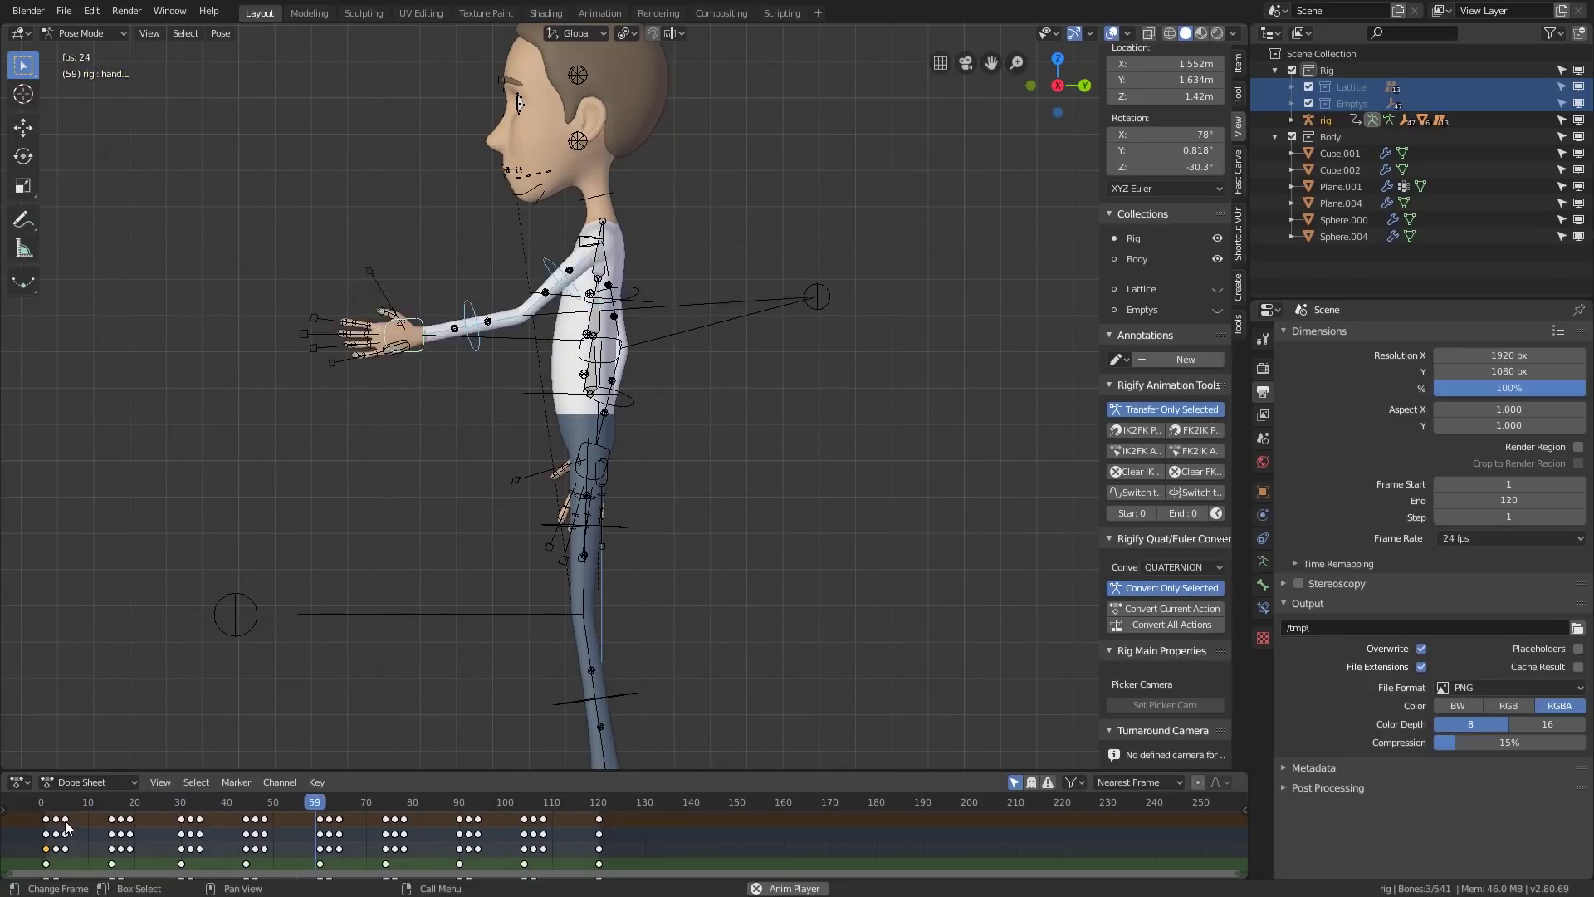
- Stop the character's arm-swing playback and return to frame 1
{"action": "key", "text": "space"}
{"action": "left_click", "coordinate": [46, 806]}
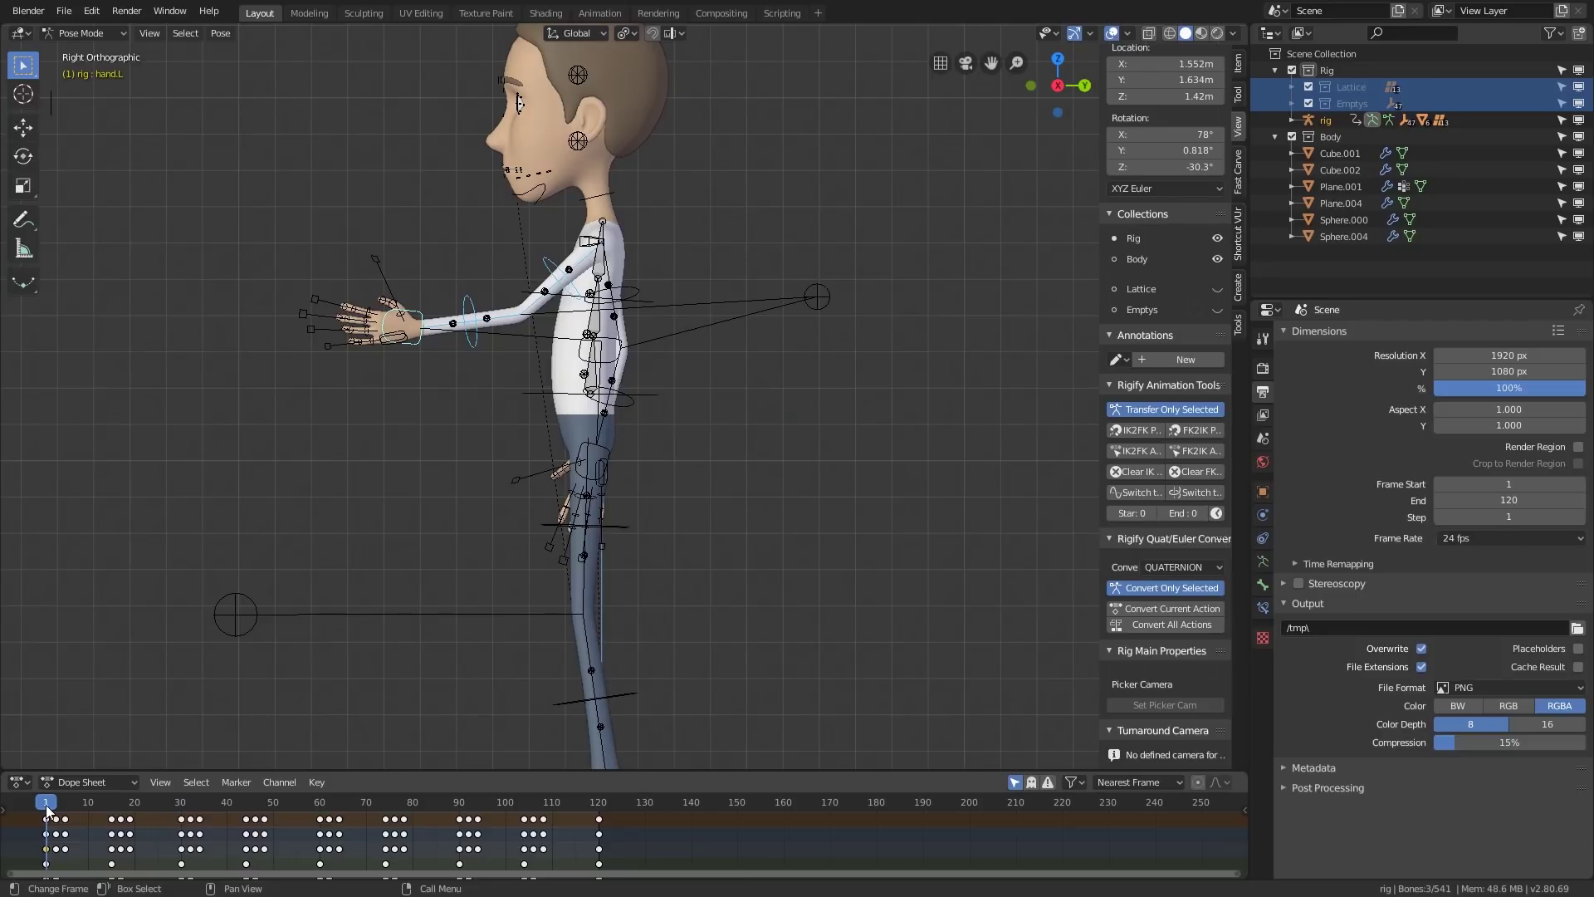
- Scrub to frames 2, 3 and 14, selecting upper_arm.L, forearm.L and hand.L to inspect their keys
{"action": "left_click_drag", "start_coordinate": [46, 810], "coordinate": [46, 811]}
{"action": "left_click", "coordinate": [553, 265]}
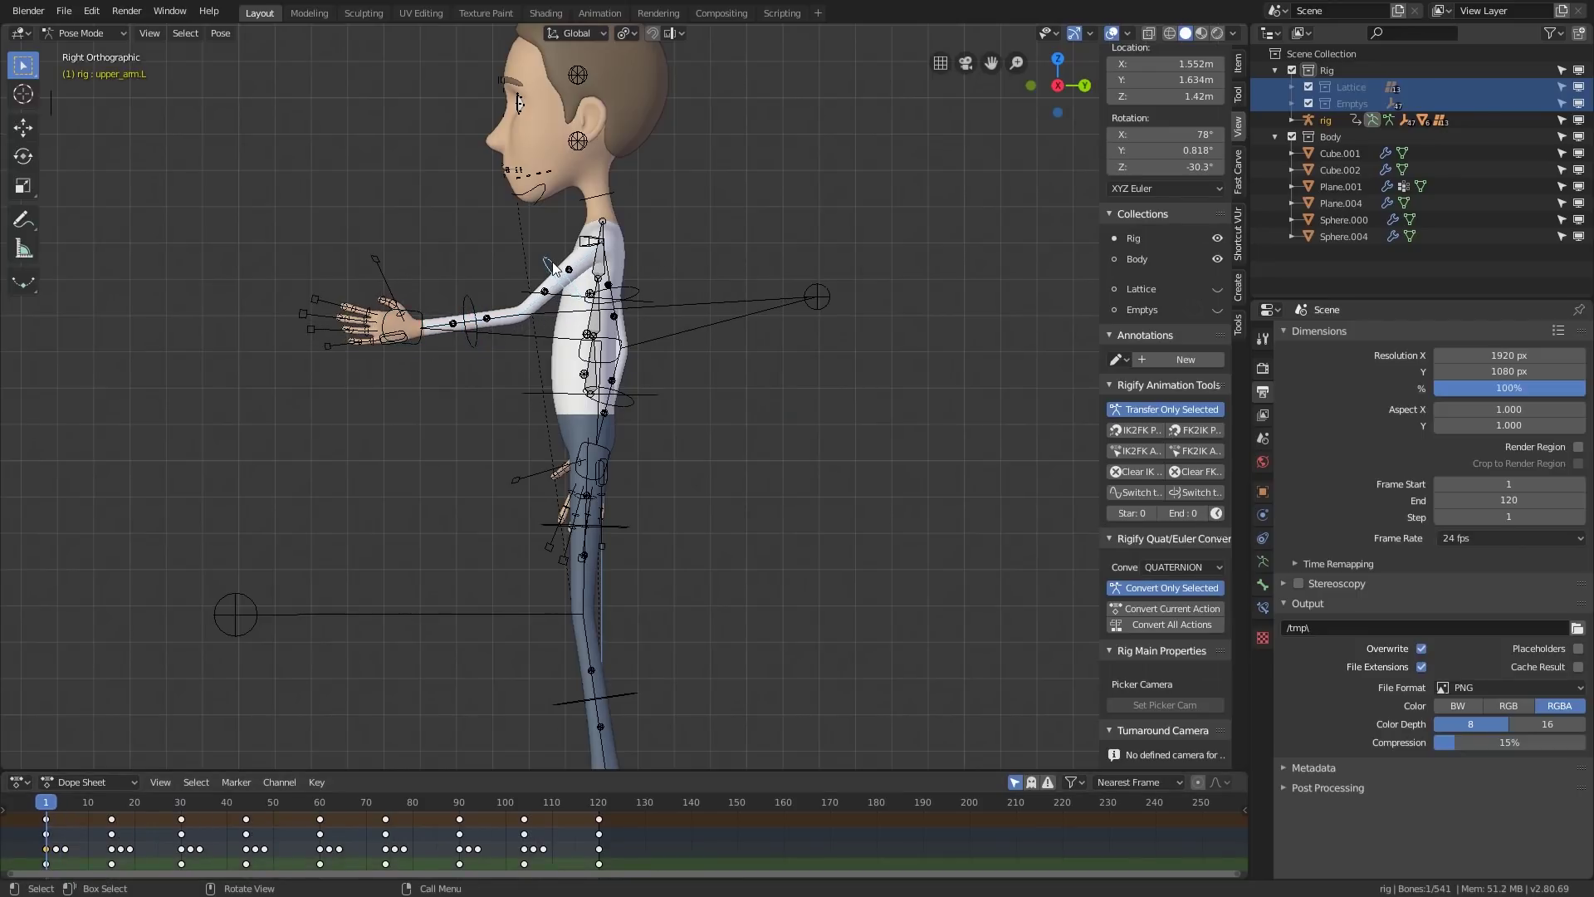
{"action": "left_click", "coordinate": [467, 312]}
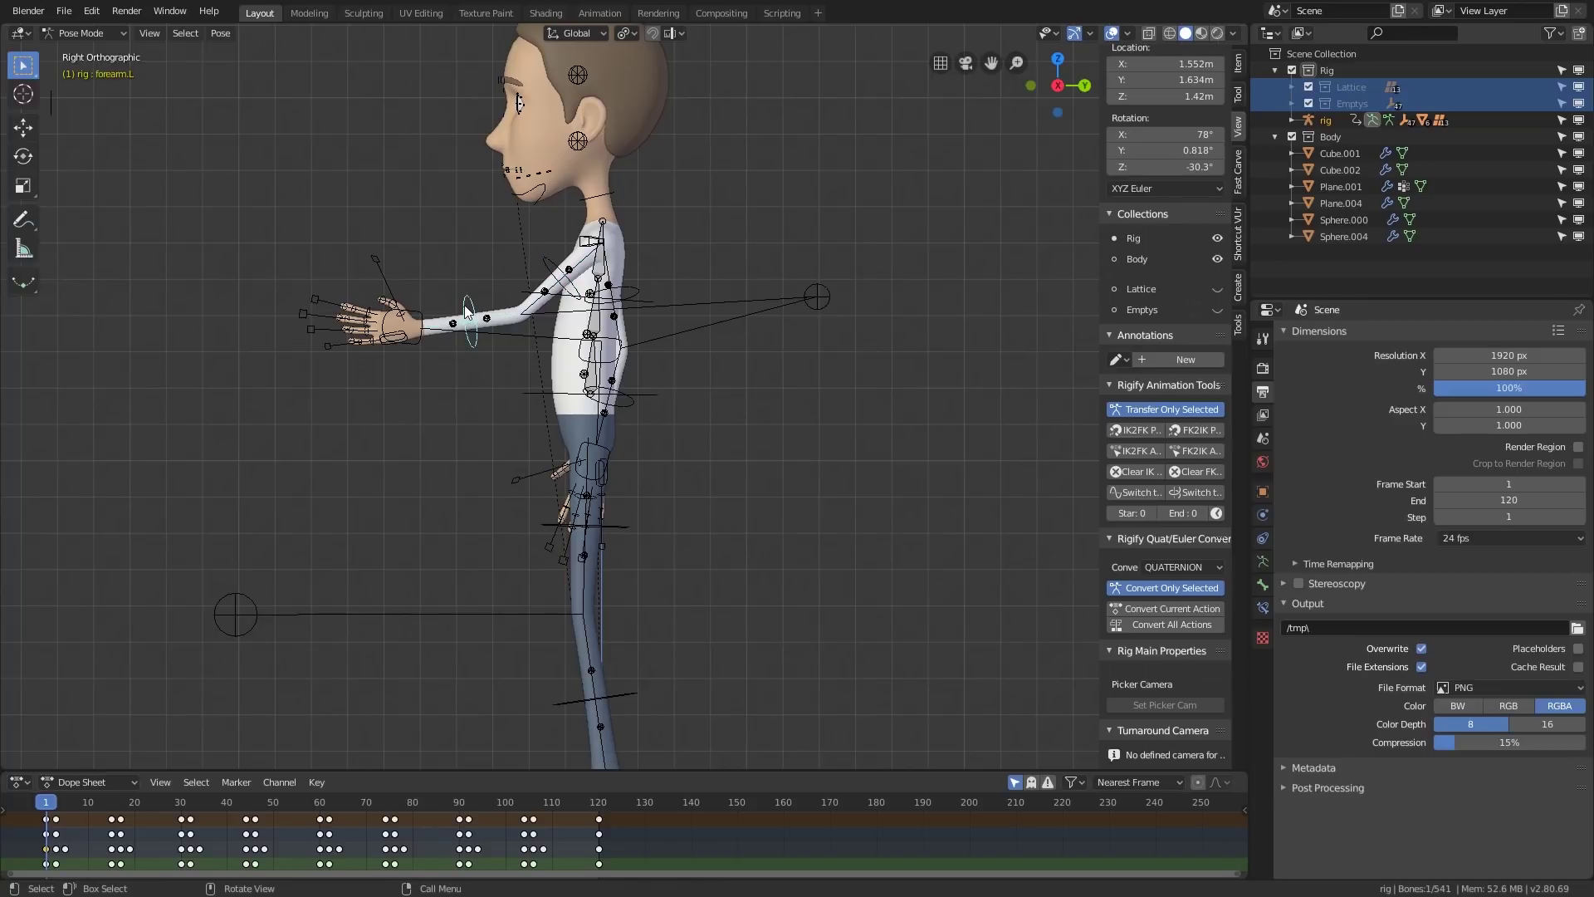
{"action": "left_click", "coordinate": [415, 311]}
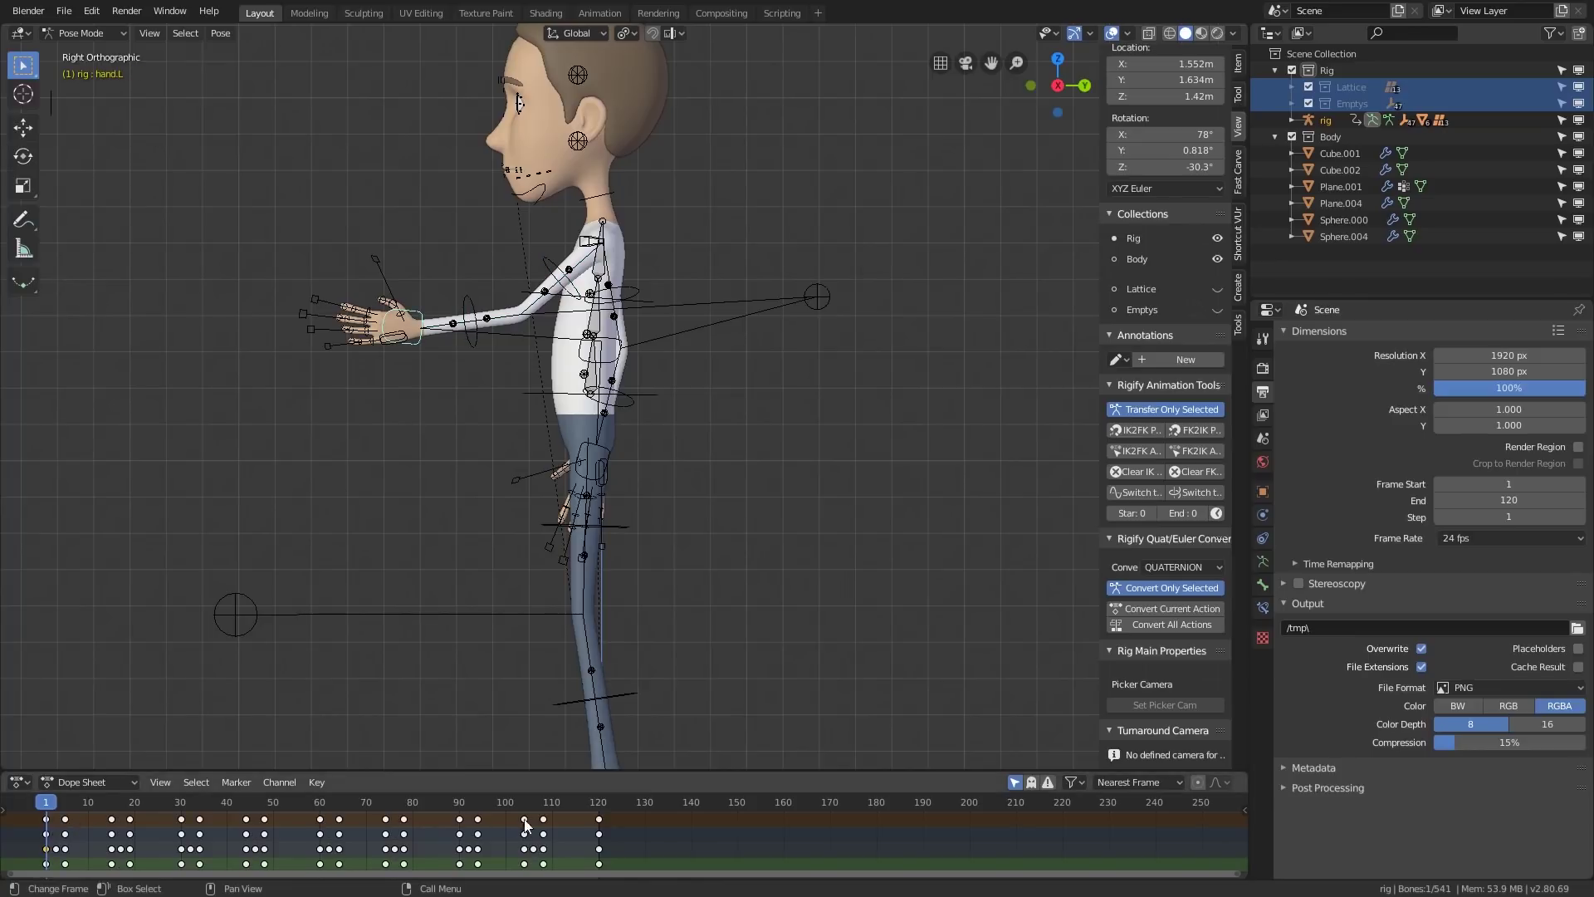
{"action": "left_click_drag", "start_coordinate": [48, 807], "coordinate": [66, 807]}
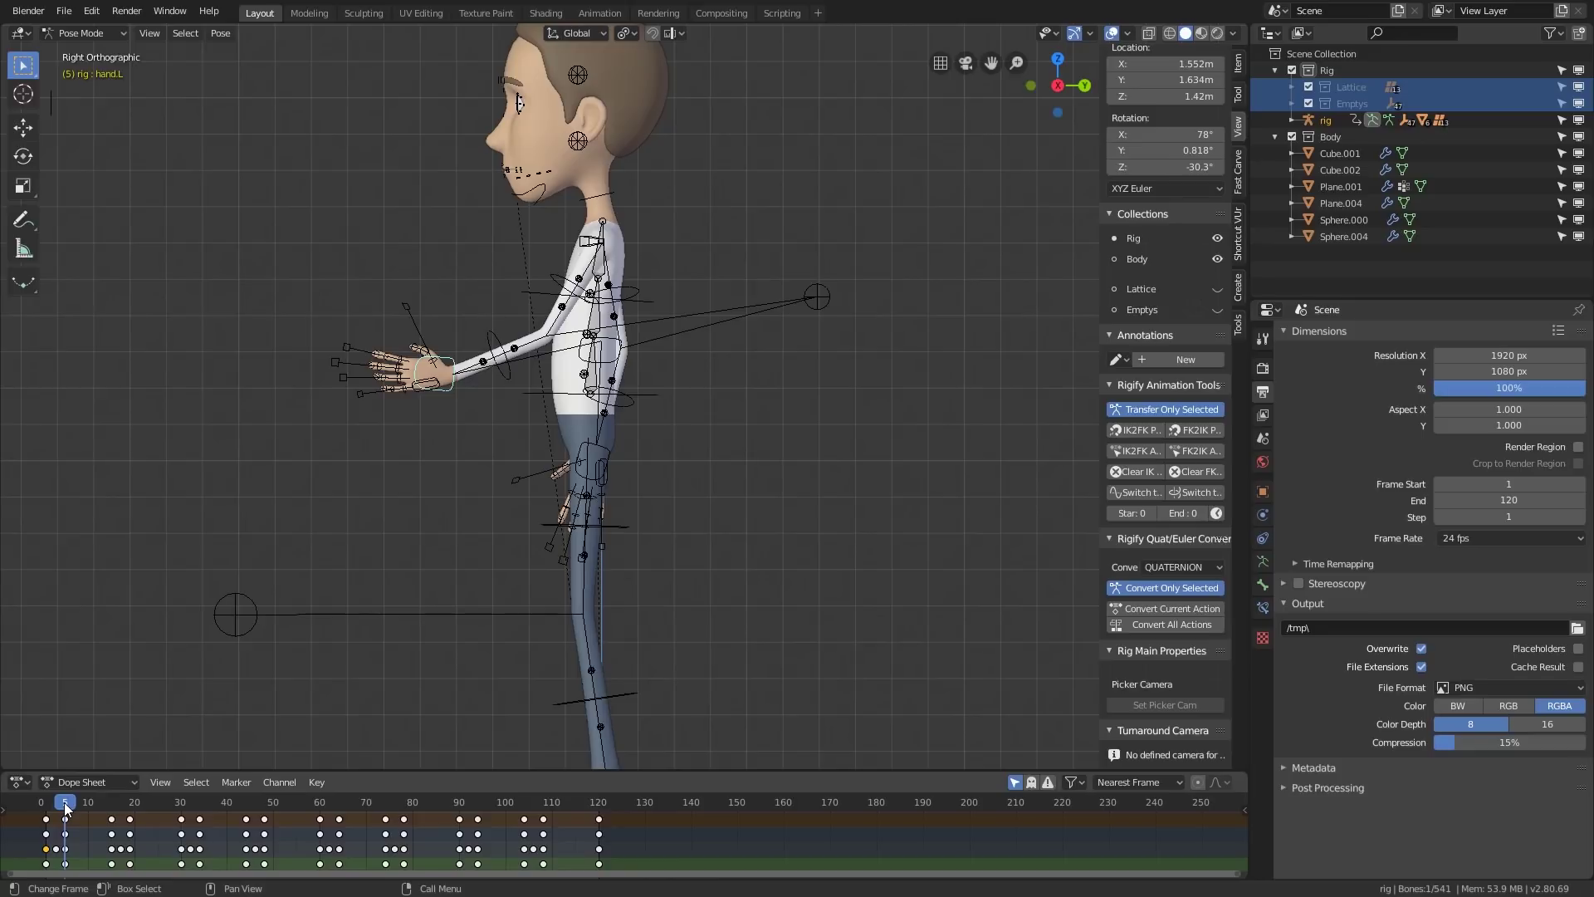
{"action": "left_click_drag", "start_coordinate": [67, 804], "coordinate": [129, 810]}
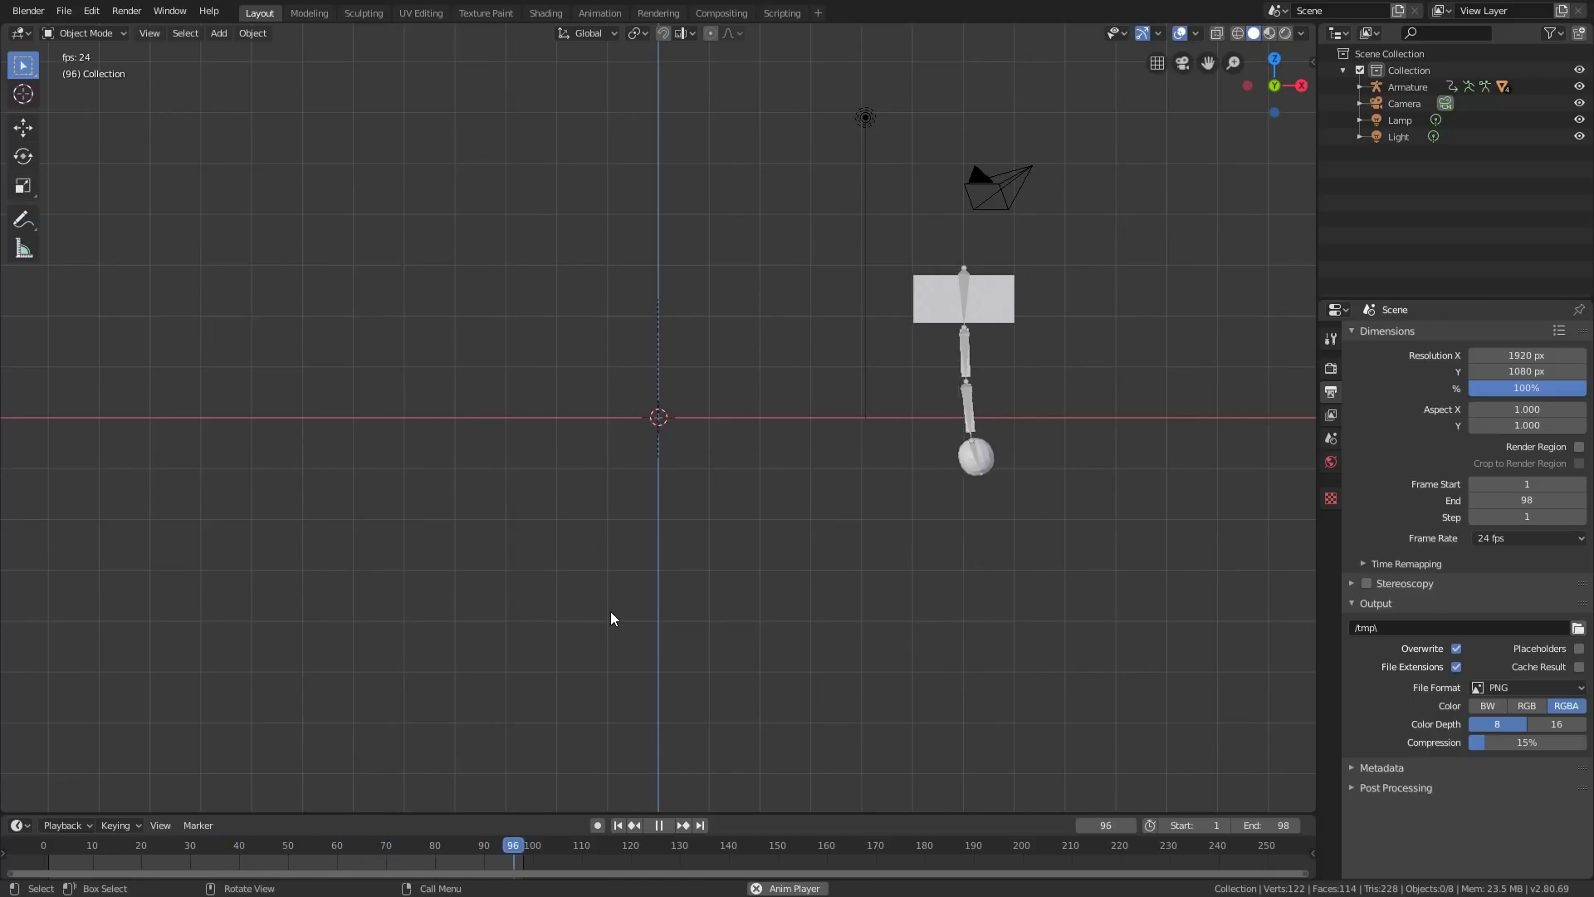
- Stop the pendulum demo at frame 25 and bring up the File > New choices
{"action": "key", "text": "space"}
{"action": "left_click", "coordinate": [64, 11]}
- Start a new General scene, flatten the cube to half height and raise it to about 1.73 m
{"action": "mouse_move", "coordinate": [98, 30]}
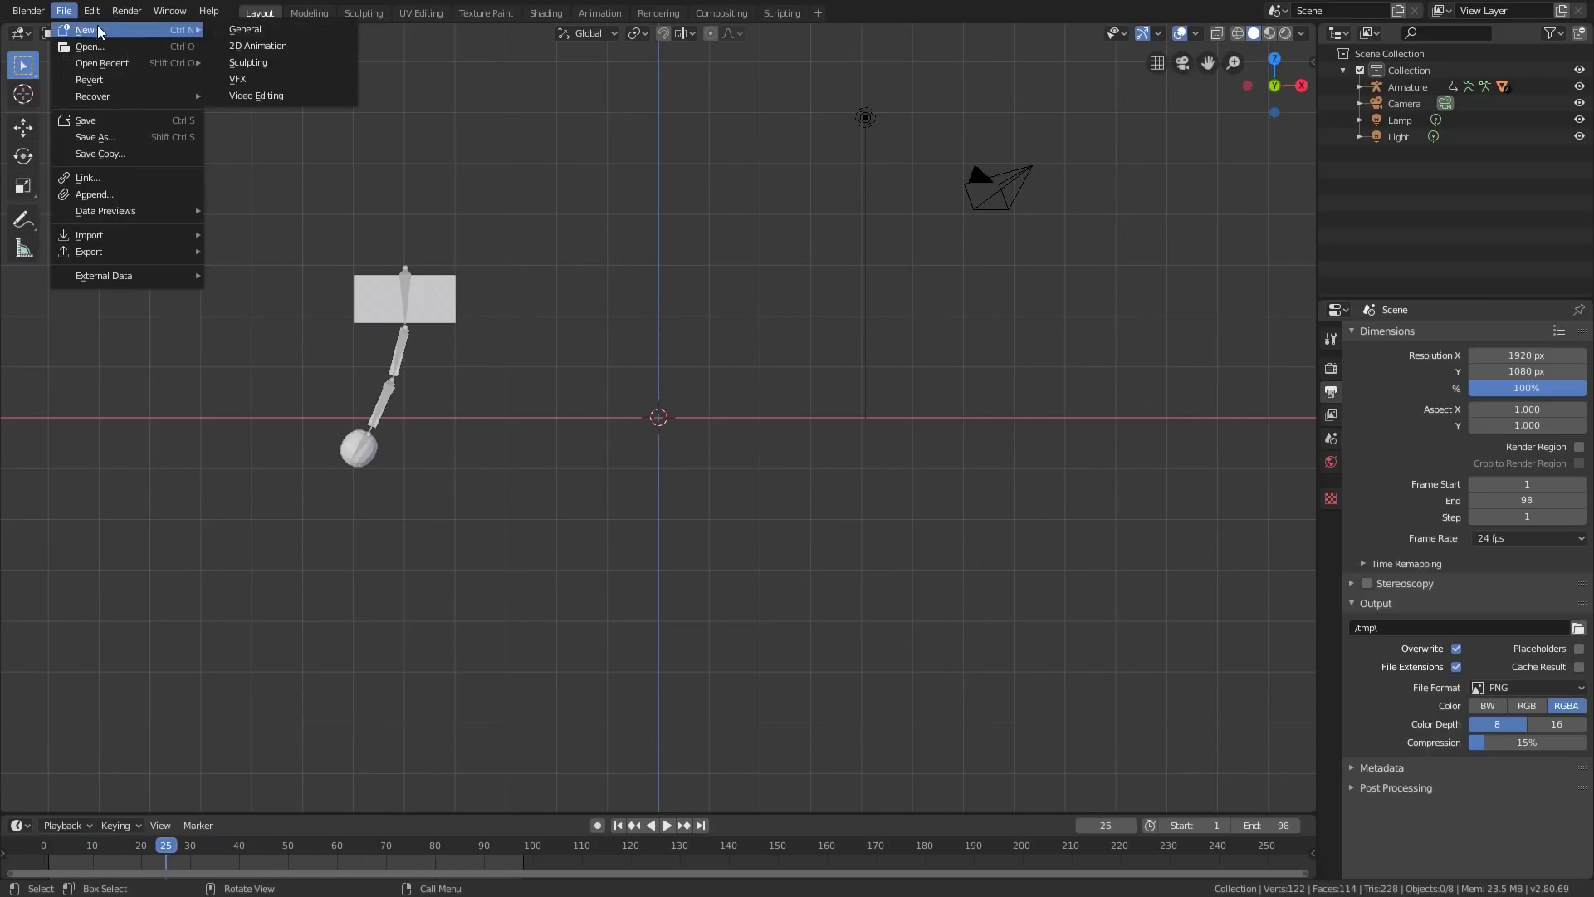
{"action": "left_click", "coordinate": [246, 29]}
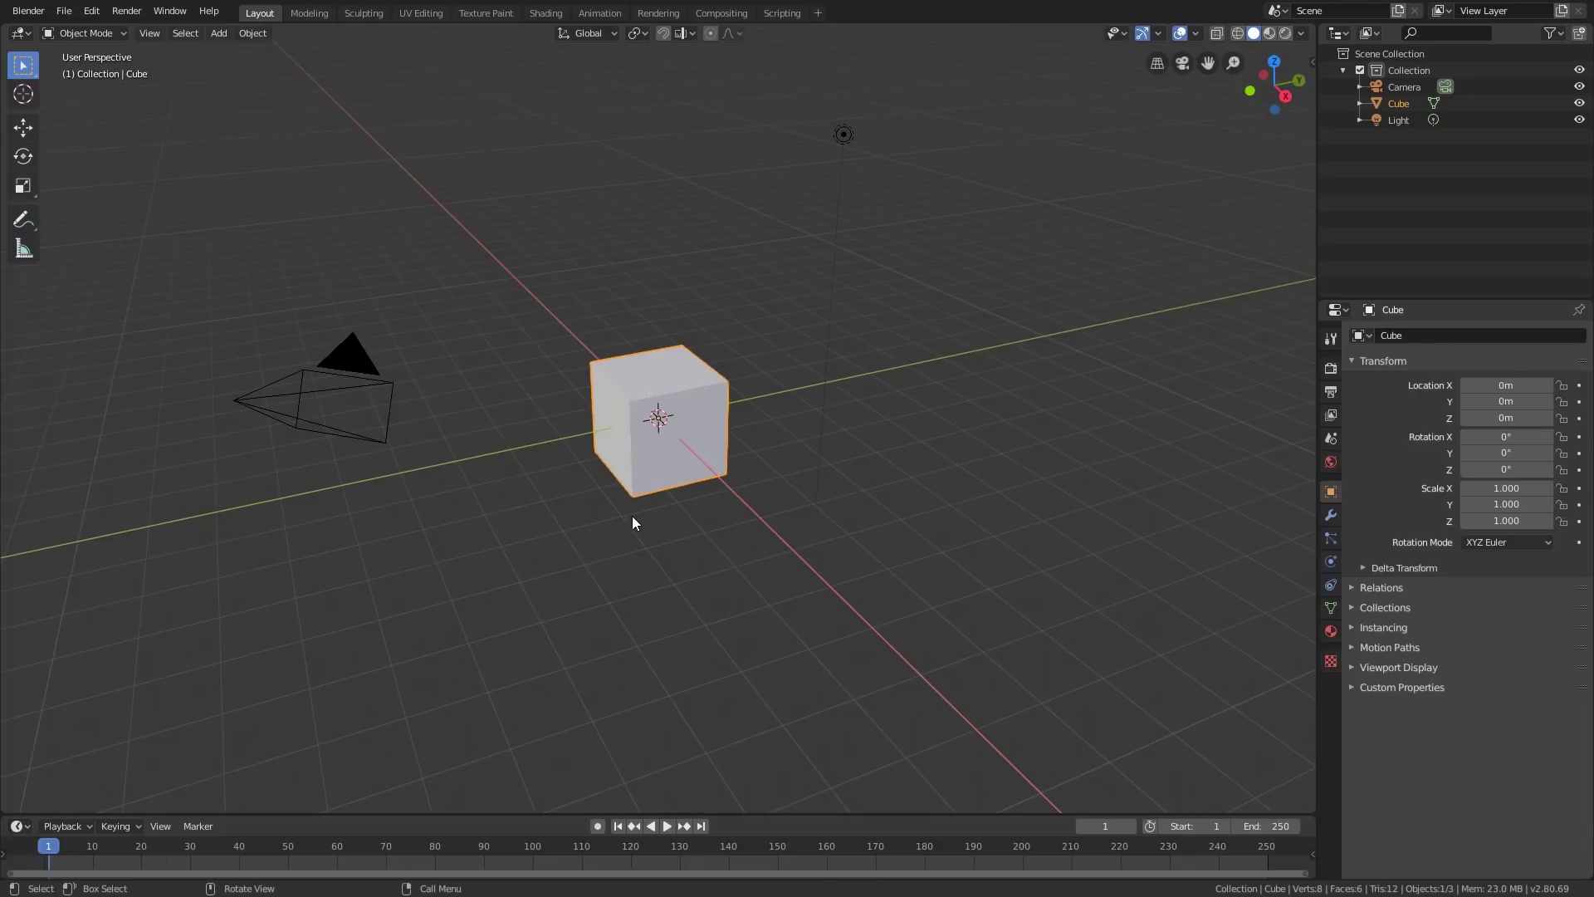
{"action": "key", "text": "KP_1"}
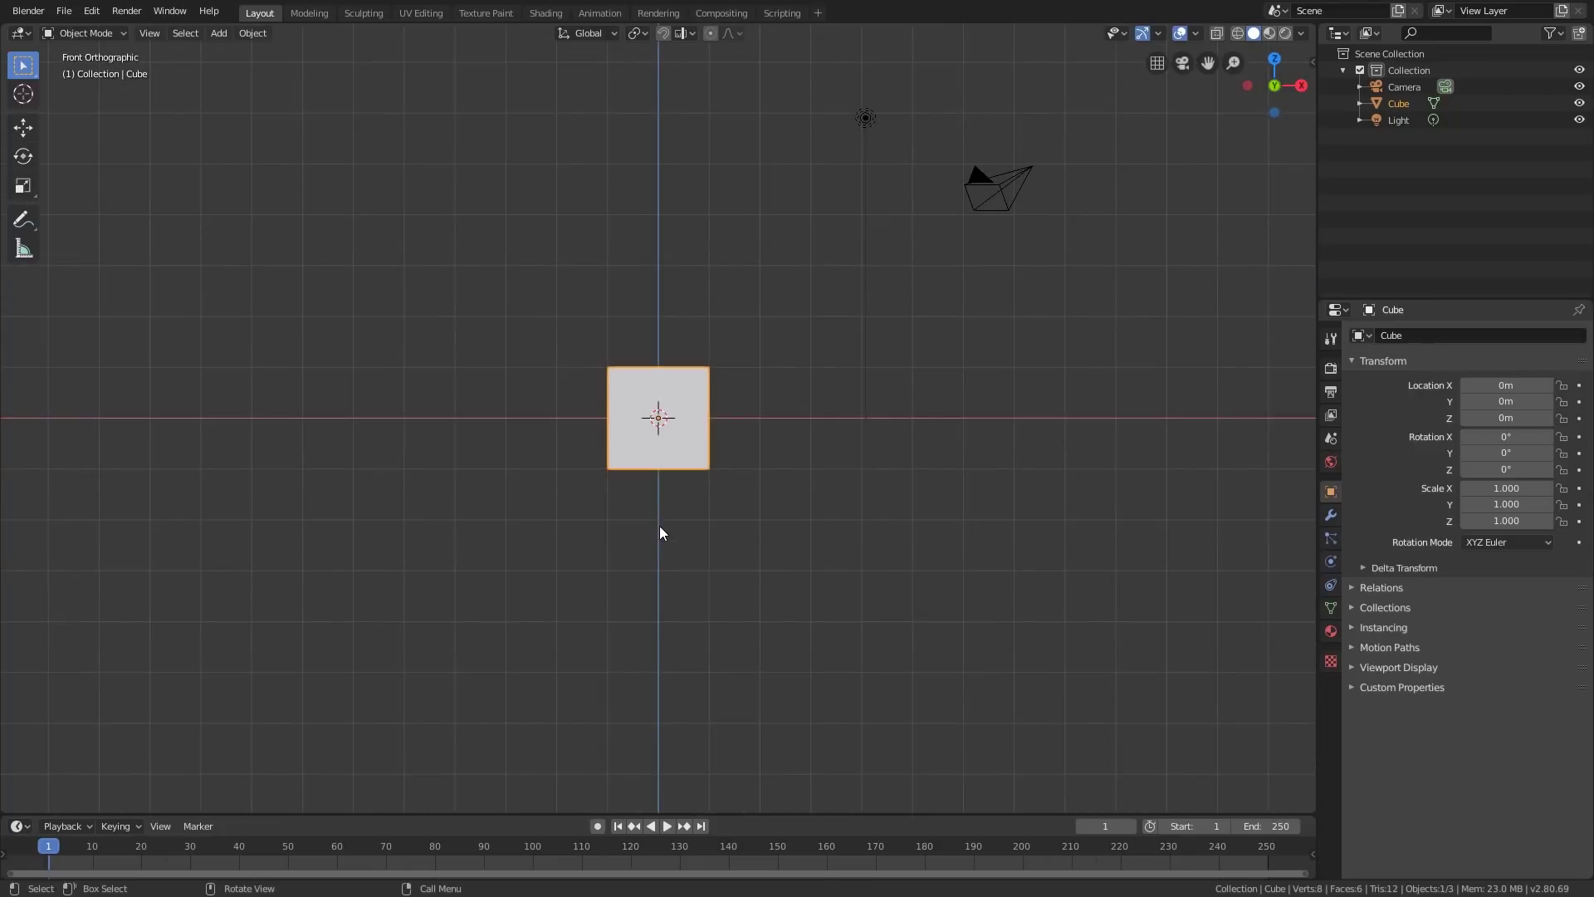
{"action": "key", "text": "s"}
{"action": "key", "text": "z"}
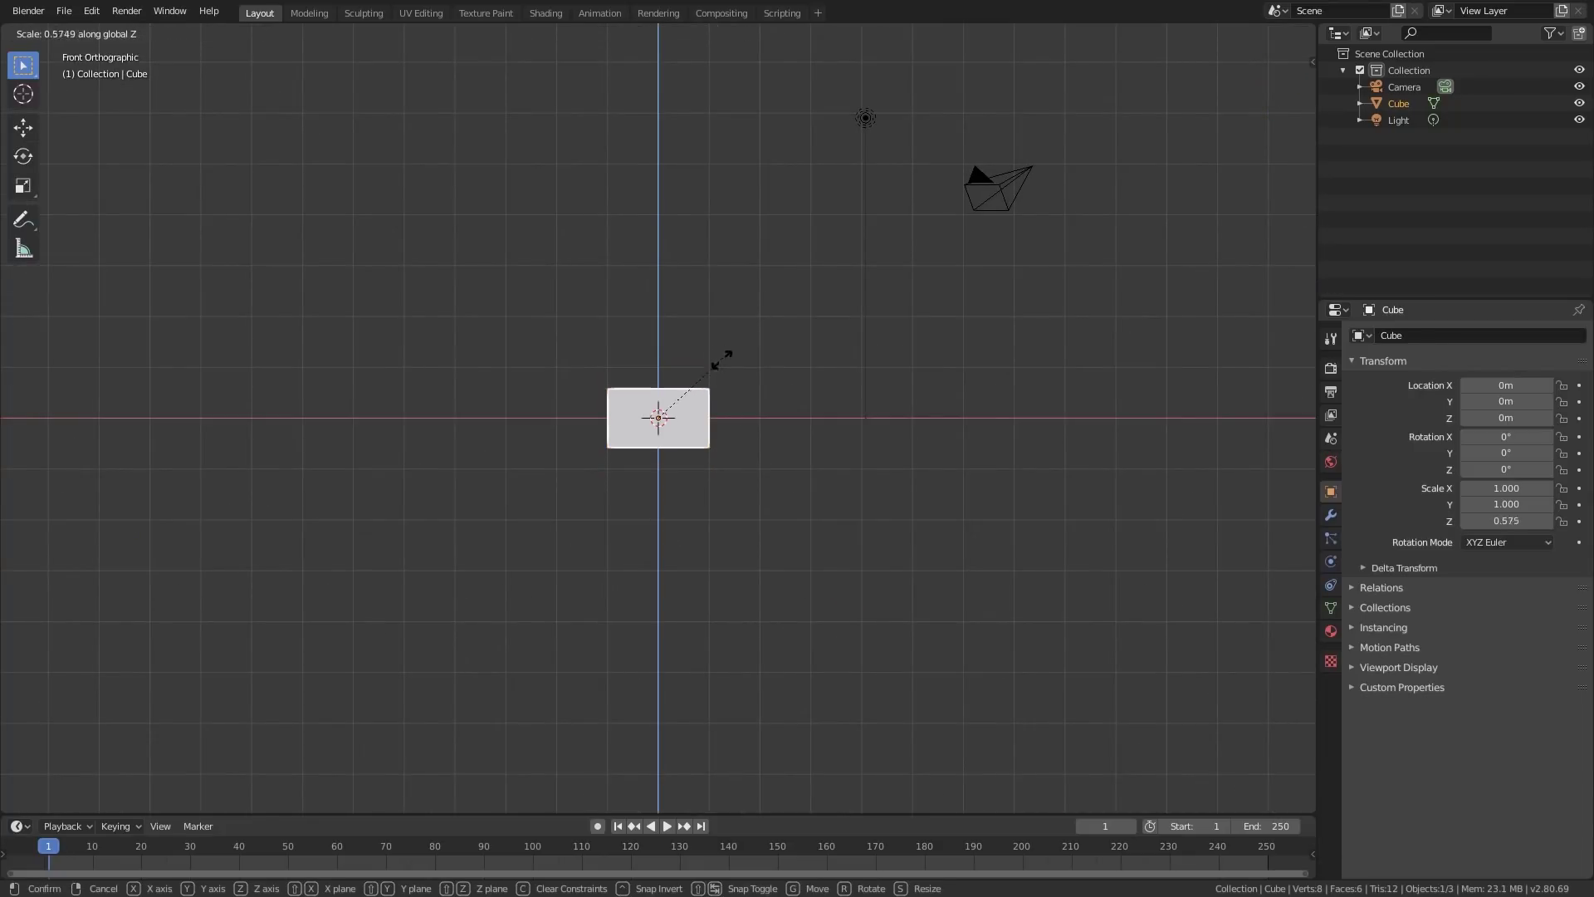
{"action": "left_click", "coordinate": [718, 378]}
{"action": "key", "text": "g"}
{"action": "key", "text": "z"}
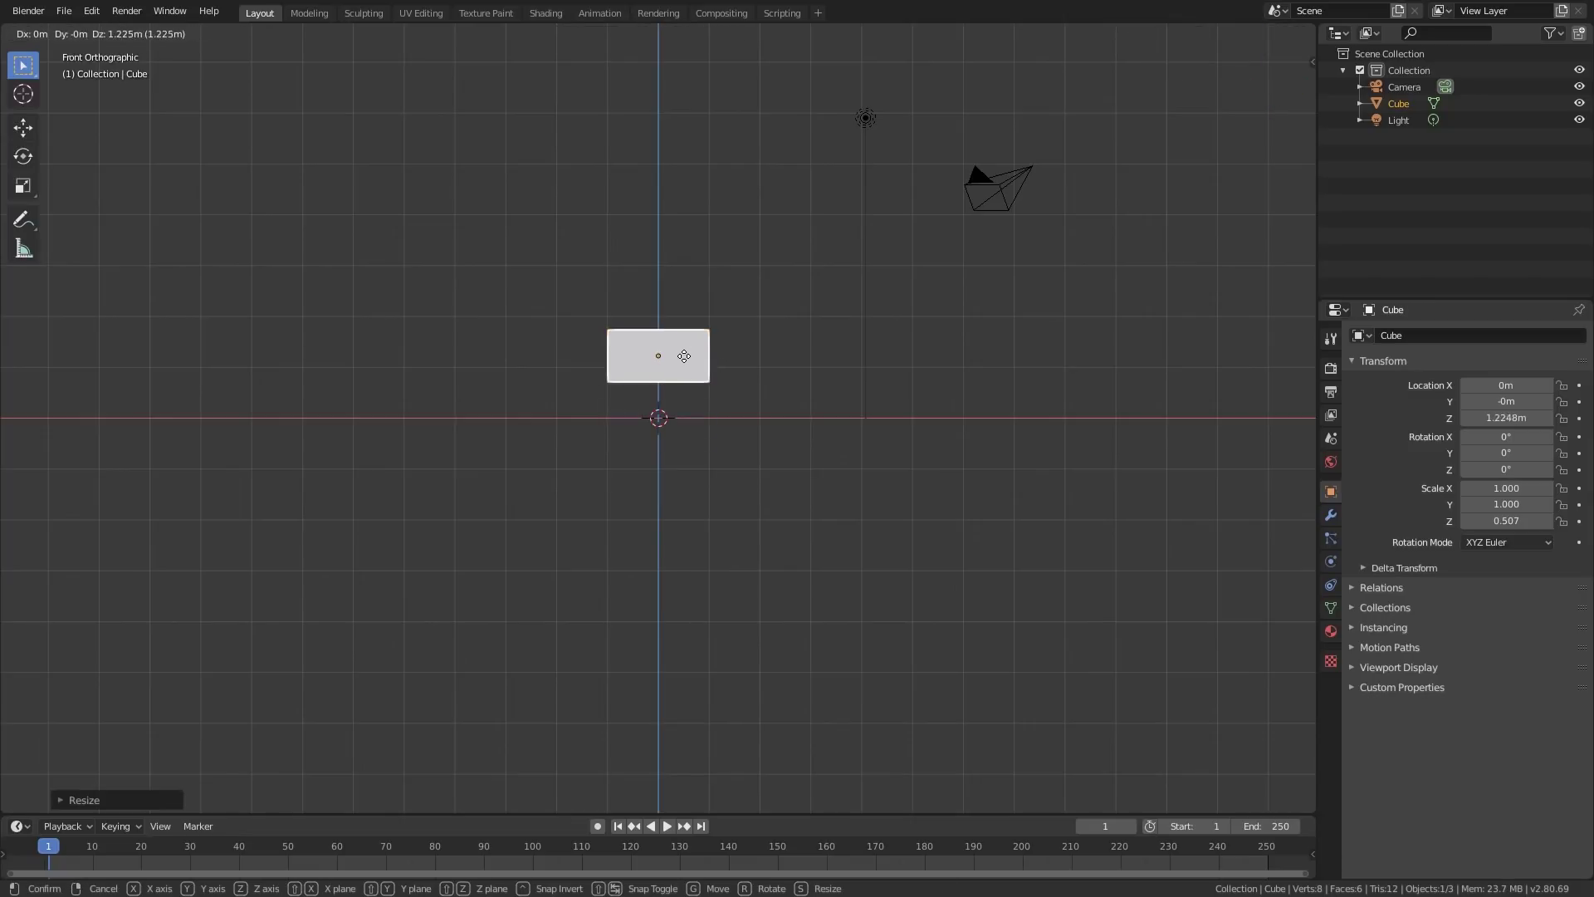
{"action": "left_click", "coordinate": [688, 337]}
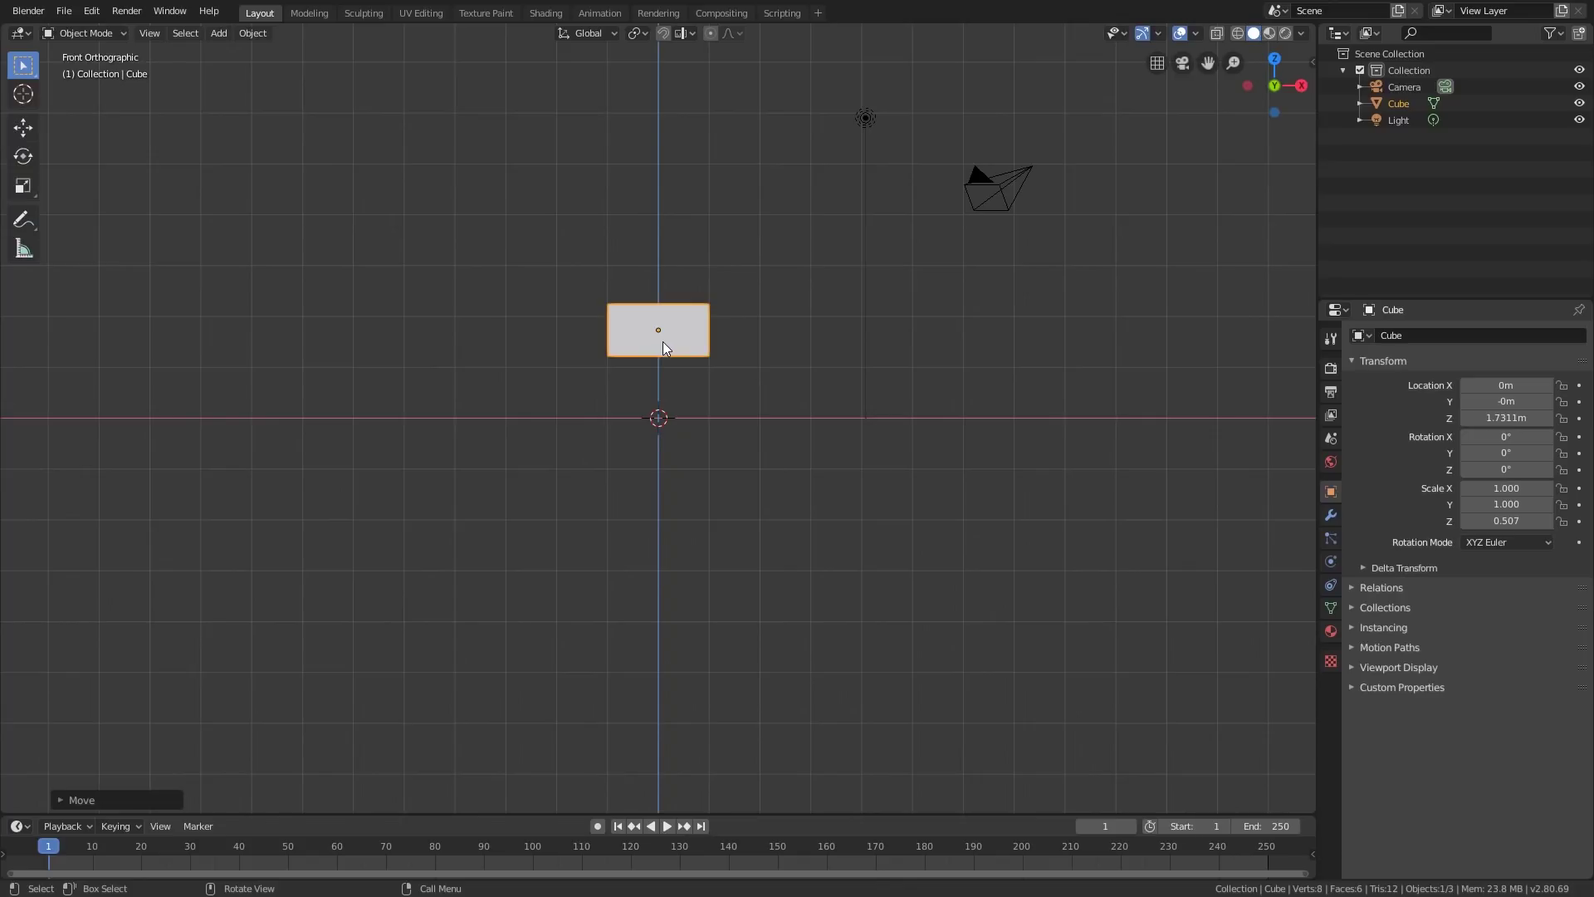
- Duplicate the block, thin the copy into a narrow chain link, and position it under the block
{"action": "key", "text": "shift+d"}
{"action": "key", "text": "z"}
{"action": "left_click", "coordinate": [664, 415]}
{"action": "key", "text": "s"}
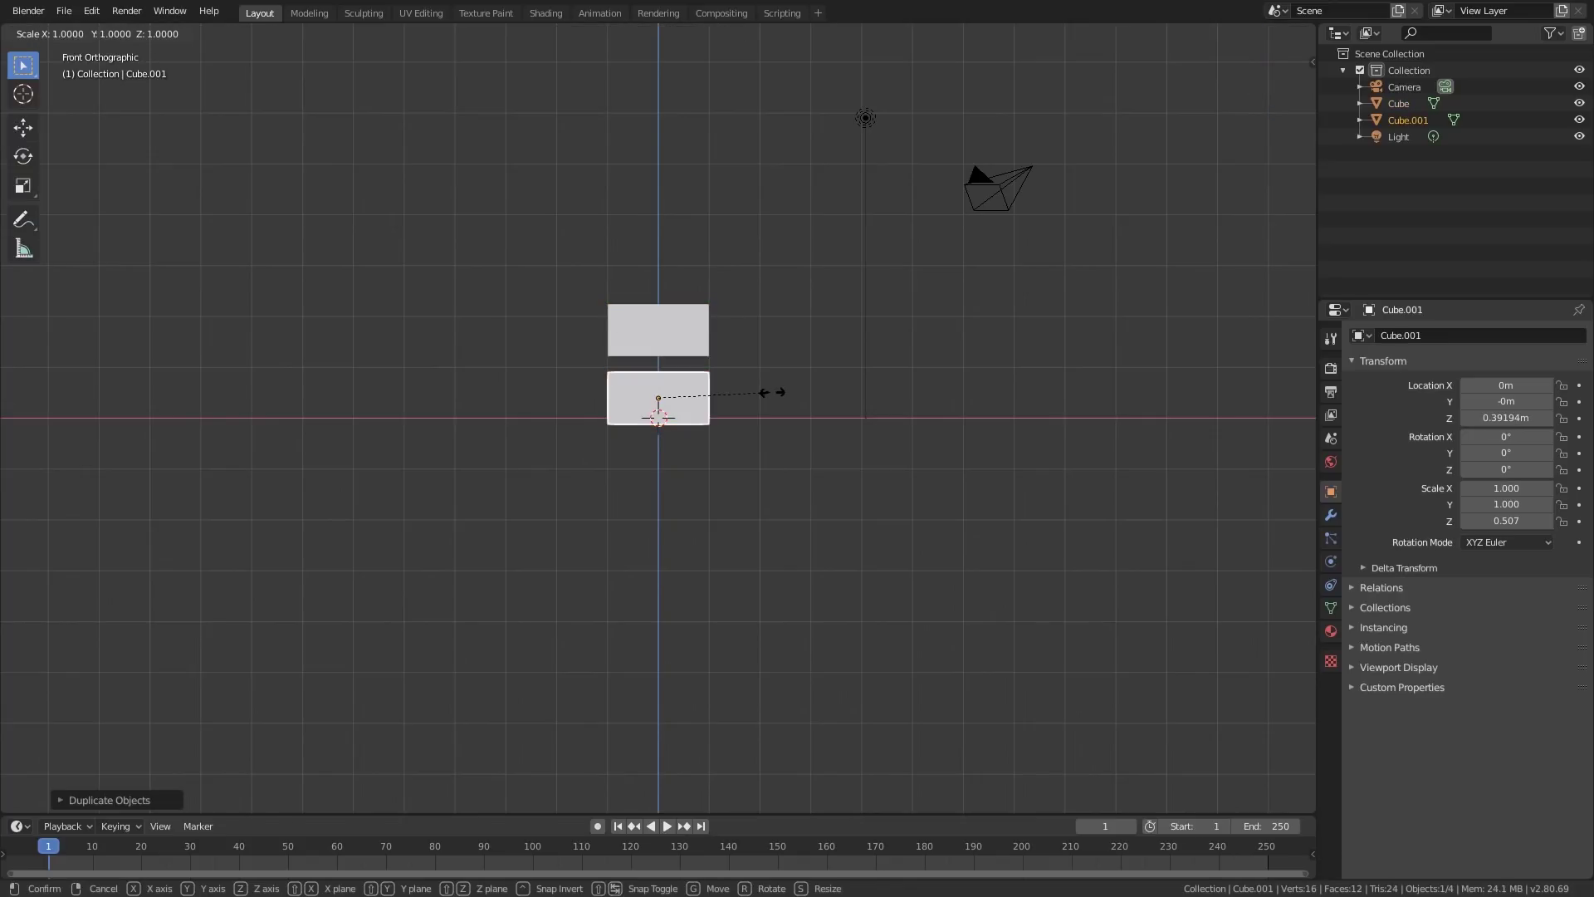
{"action": "key", "text": "shift+z"}
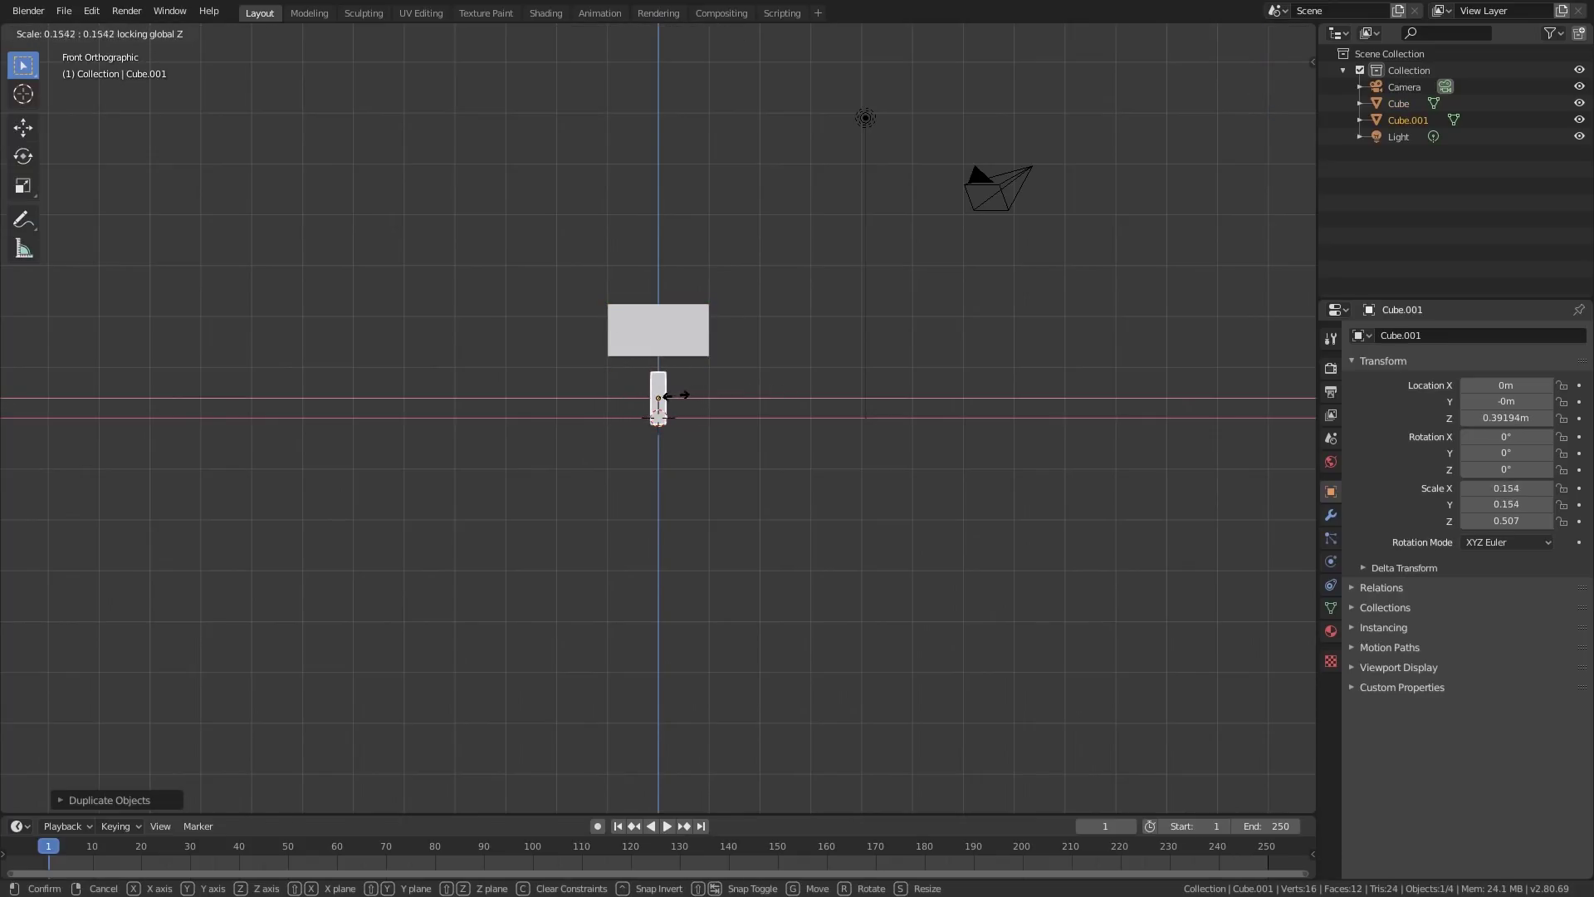
{"action": "left_click", "coordinate": [661, 397]}
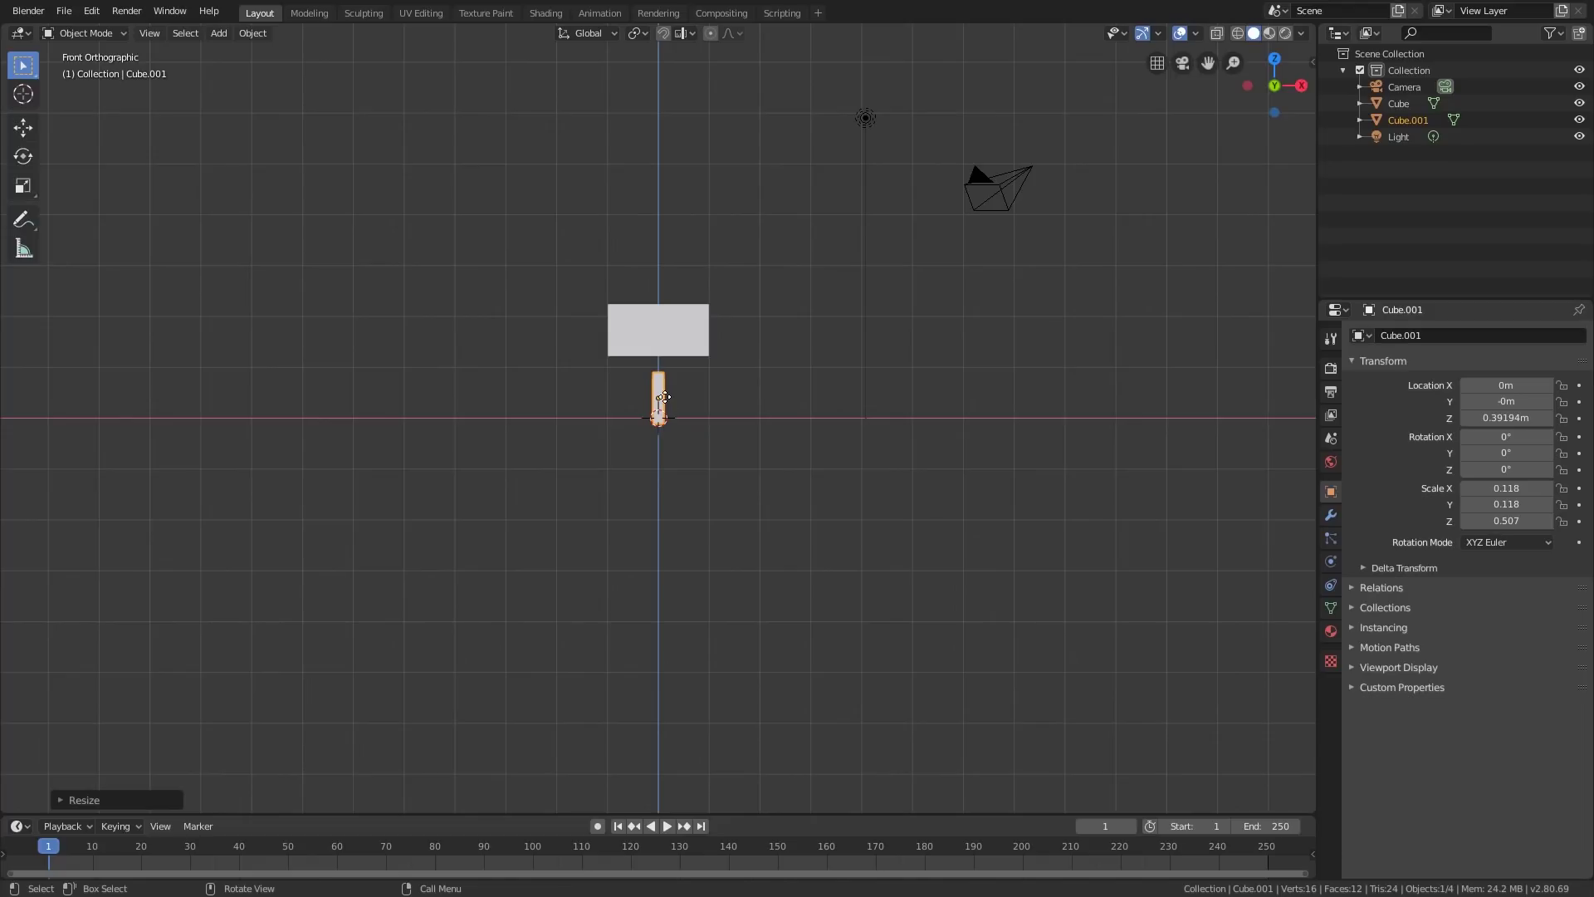
{"action": "key", "text": "g"}
{"action": "key", "text": "z"}
{"action": "left_click", "coordinate": [666, 388]}
- Duplicate the link below the first and set the 3D cursor beneath the lower link
{"action": "key", "text": "shift+d"}
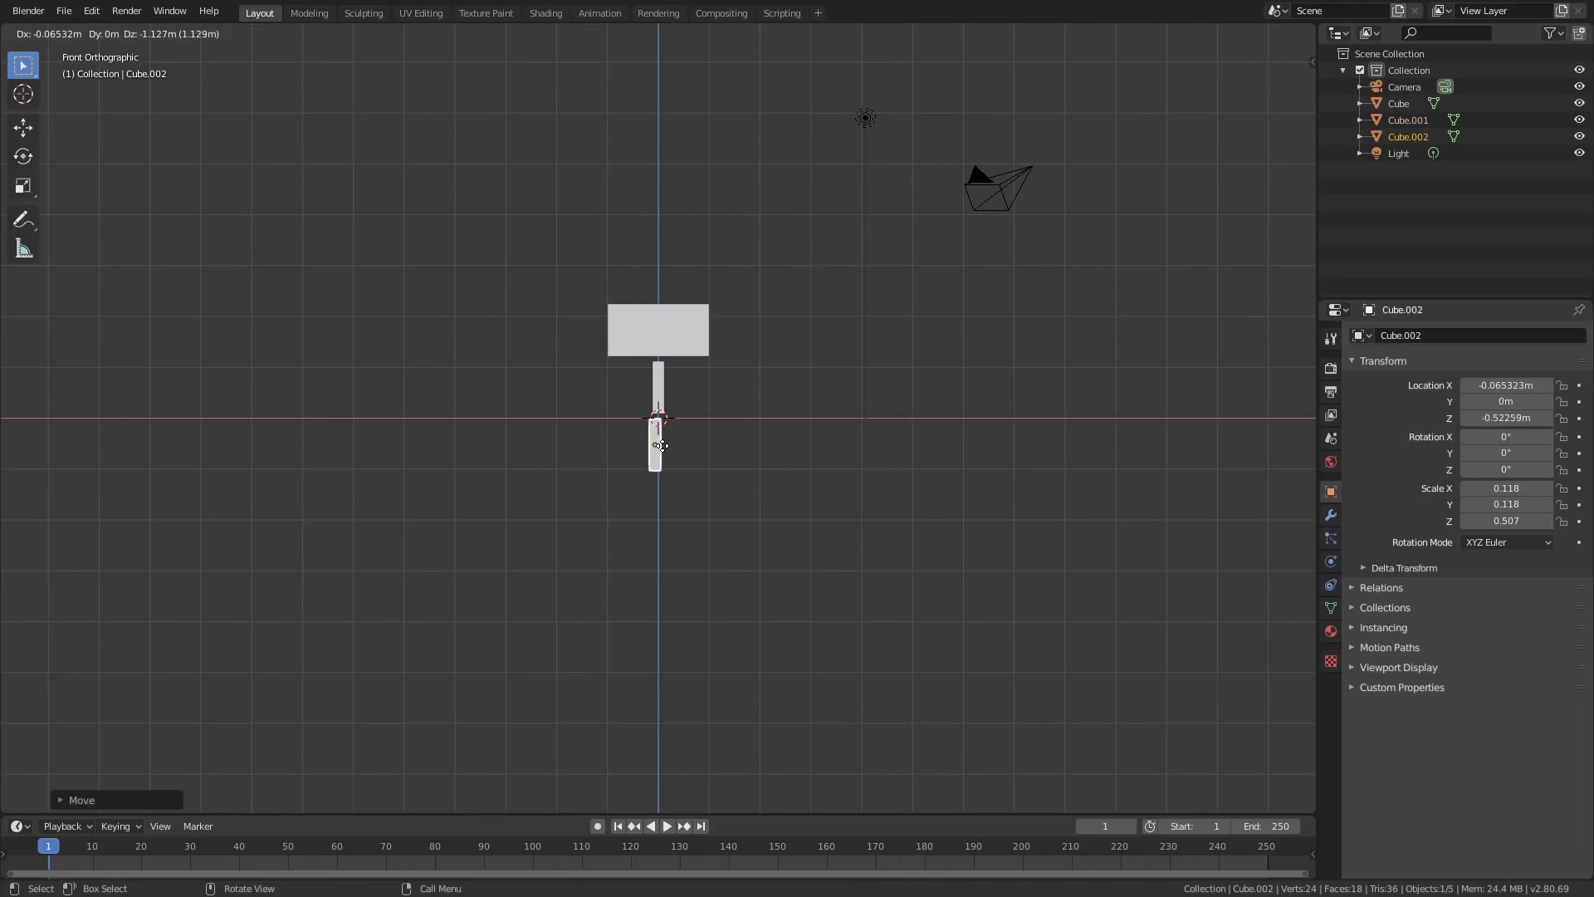
{"action": "key", "text": "z"}
{"action": "left_click", "coordinate": [661, 446]}
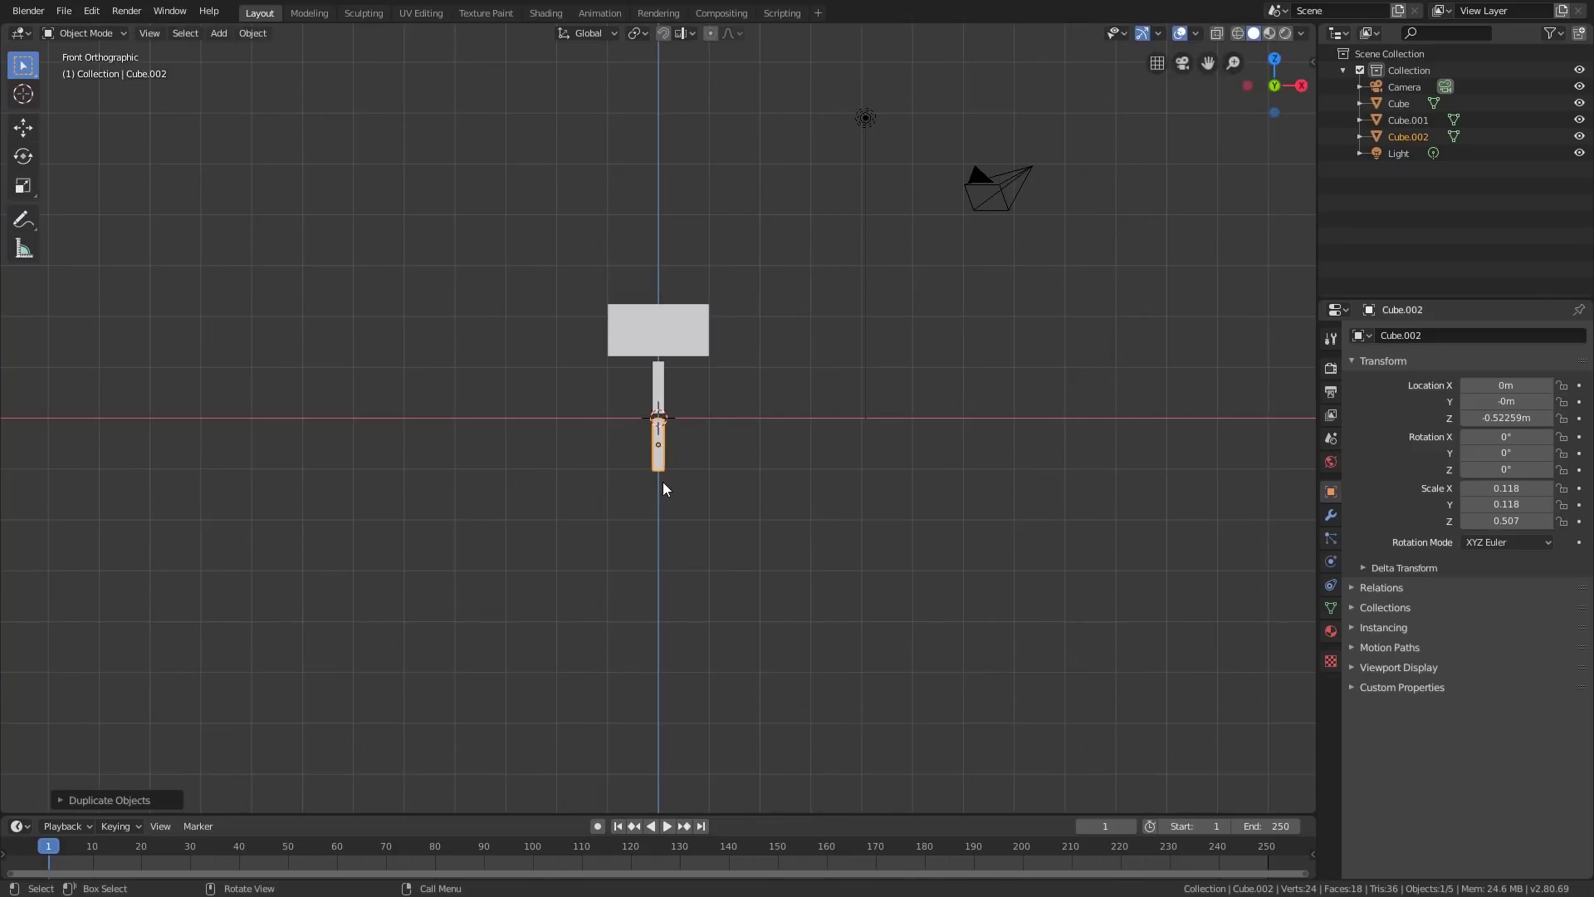
{"action": "right_click", "coordinate": [657, 488], "text": "shift"}
- Add a UV sphere at the 3D cursor, scale it to 0.34 and centre it below the lower link
{"action": "right_click", "coordinate": [660, 487], "text": "shift"}
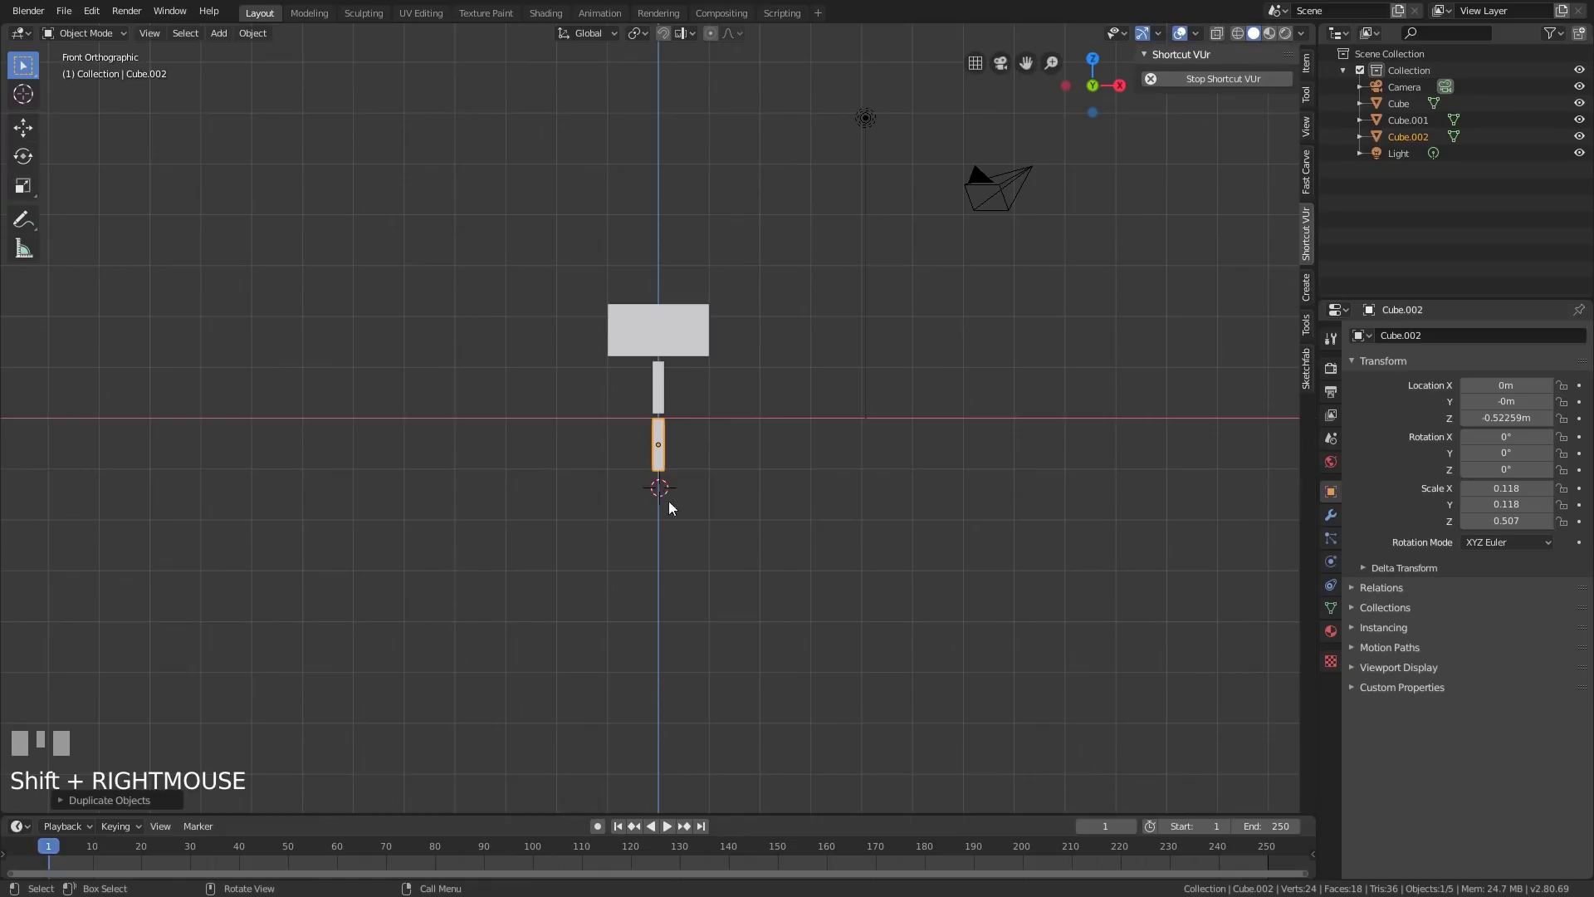
{"action": "key", "text": "shift+a"}
{"action": "mouse_move", "coordinate": [709, 484]}
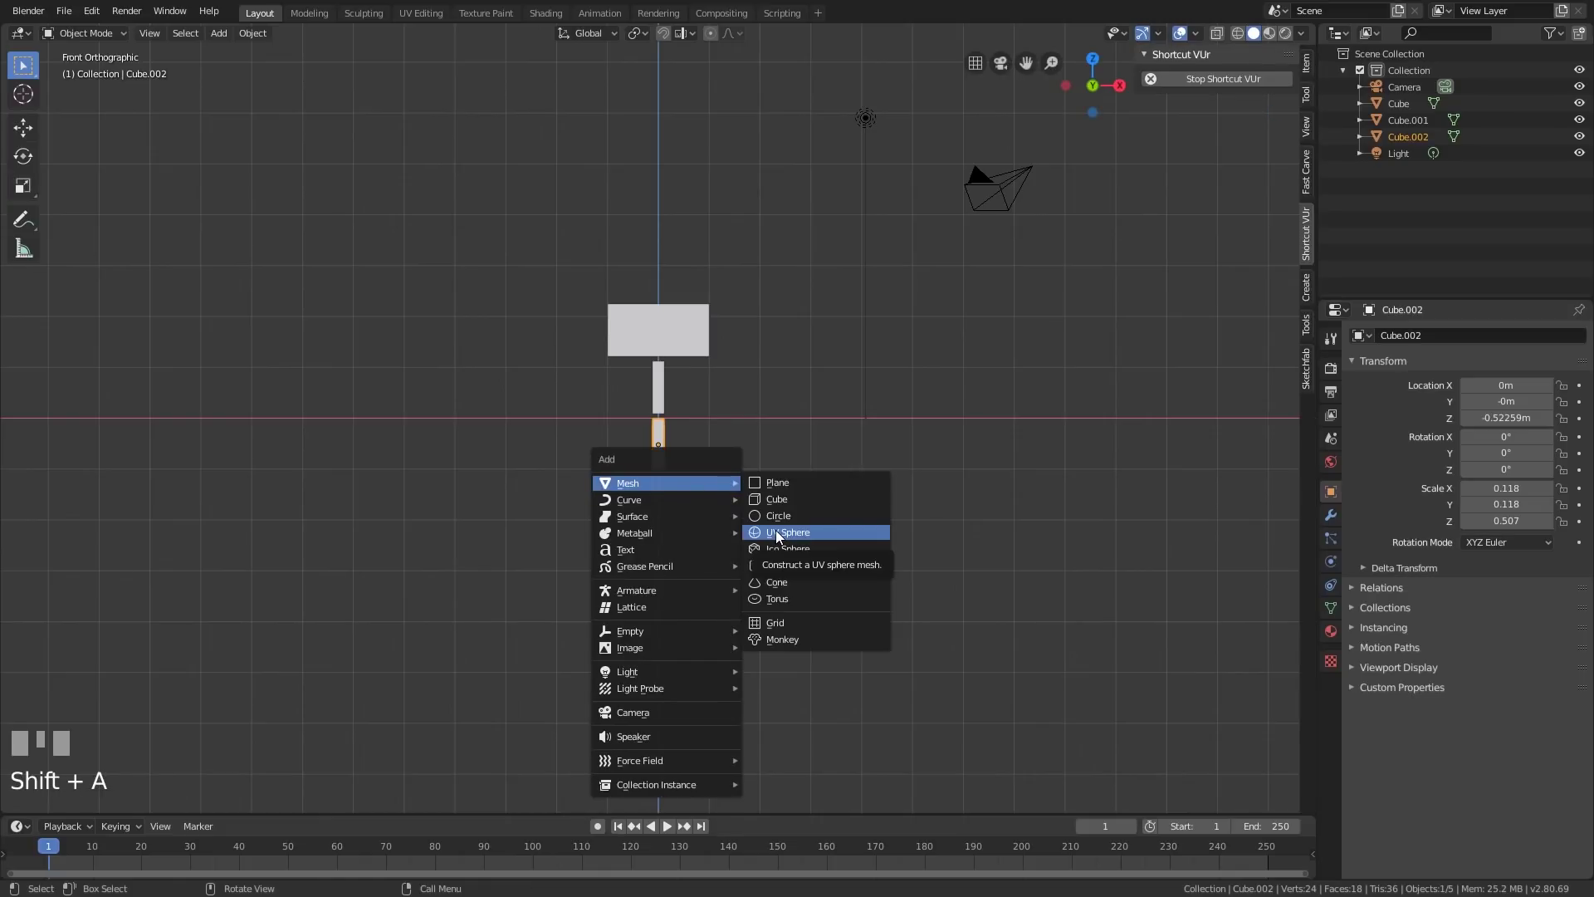
{"action": "left_click", "coordinate": [776, 532]}
{"action": "key", "text": "s"}
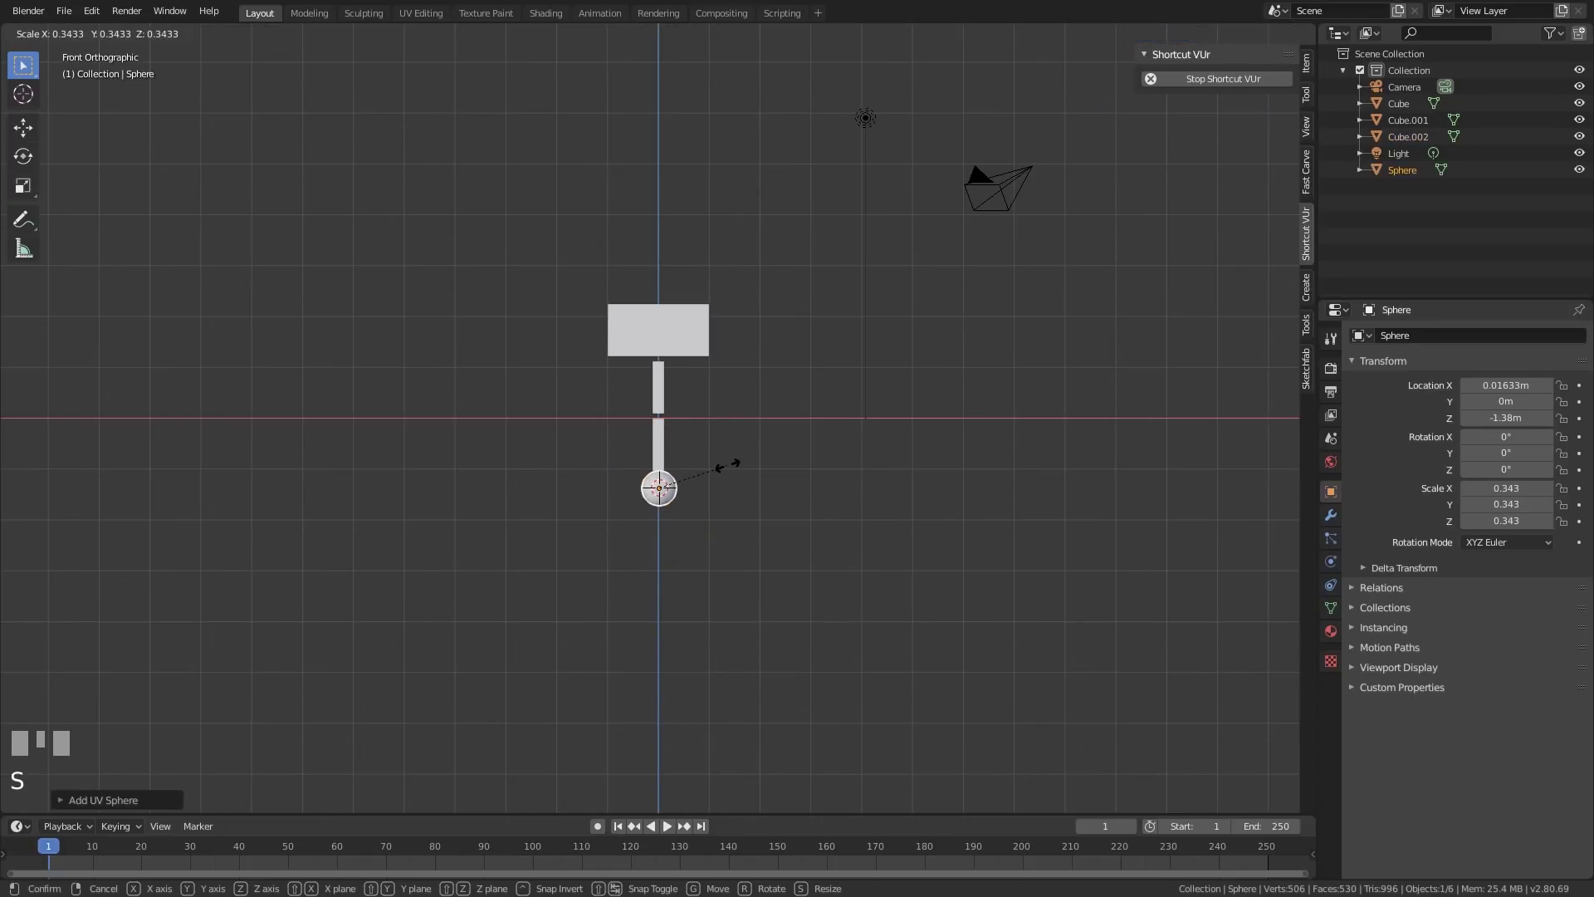
{"action": "left_click", "coordinate": [710, 481]}
{"action": "key", "text": "g"}
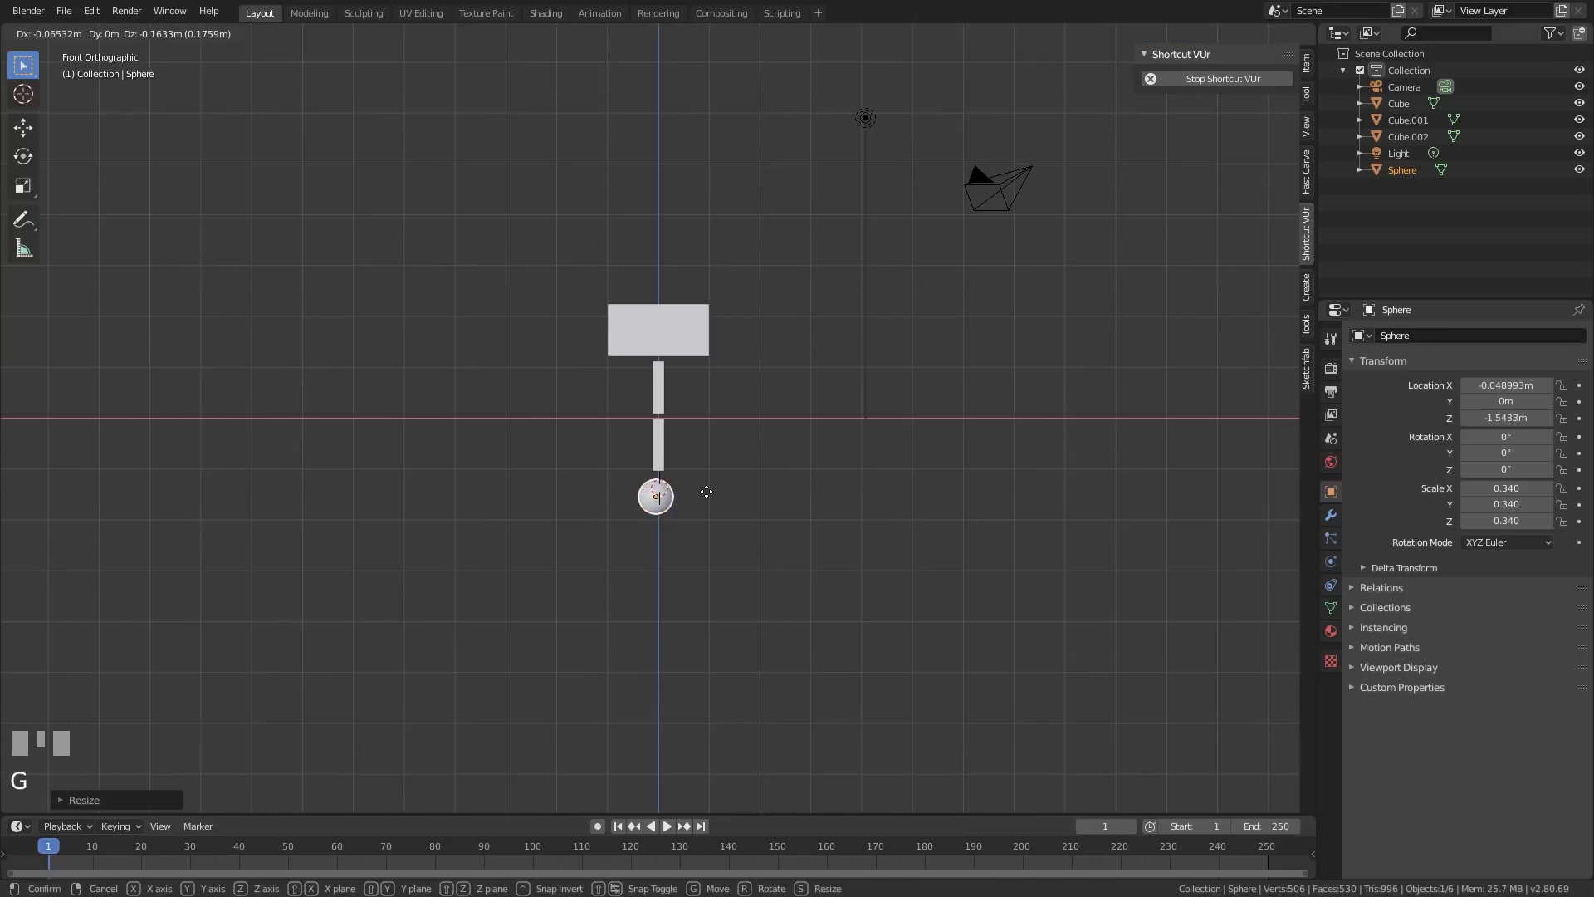
{"action": "left_click", "coordinate": [706, 491]}
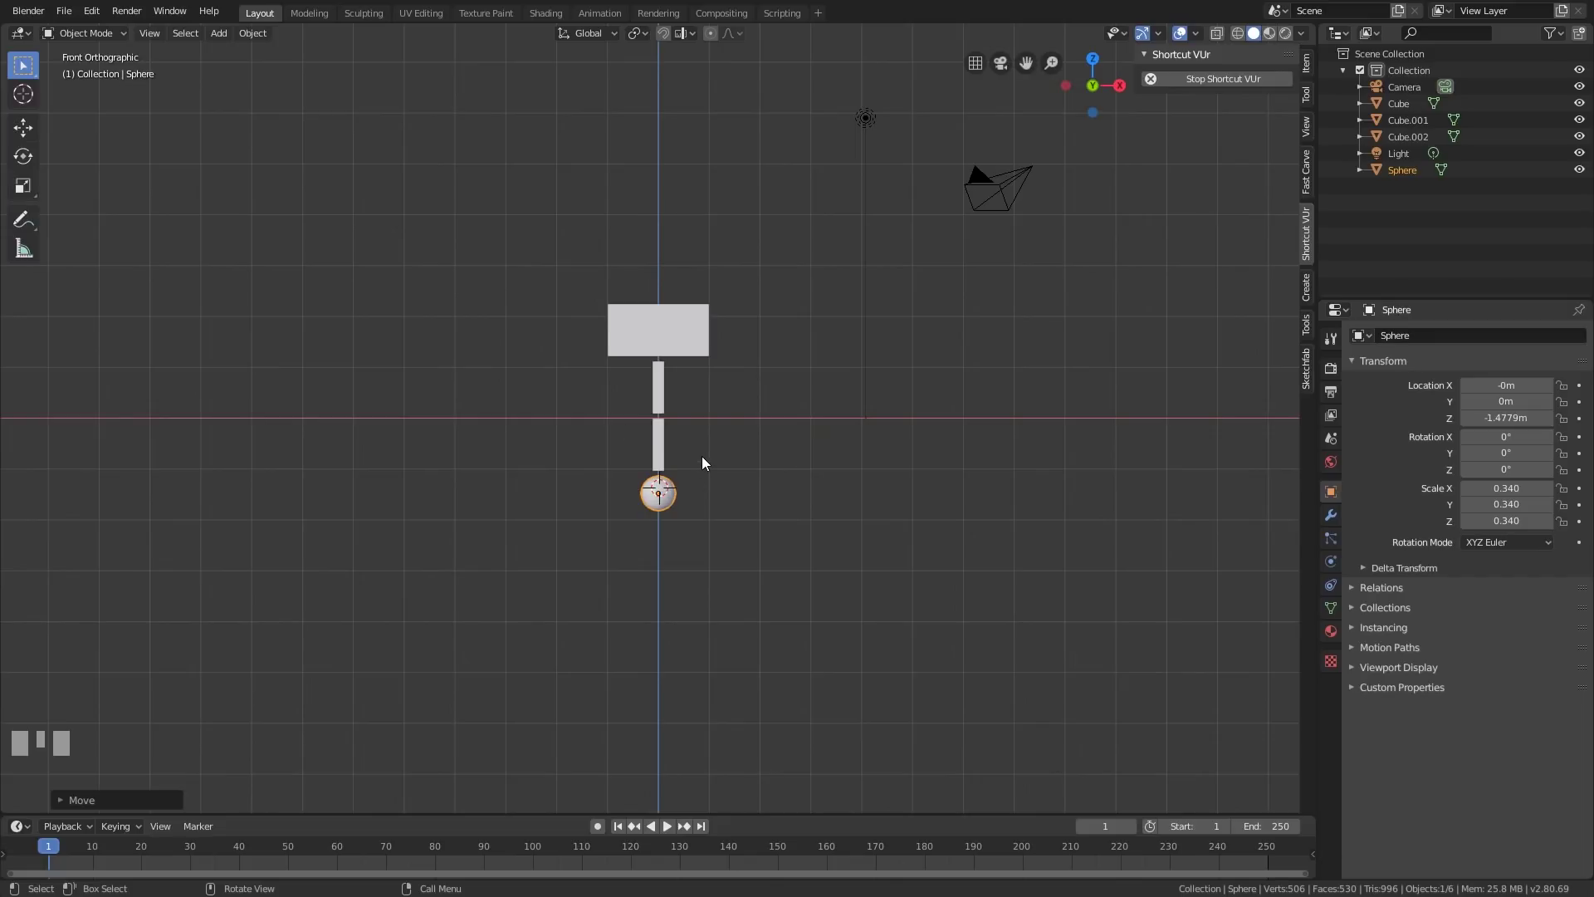
- Add a single armature bone, make it visible through the meshes, and place it above the top block
{"action": "key", "text": "shift+a"}
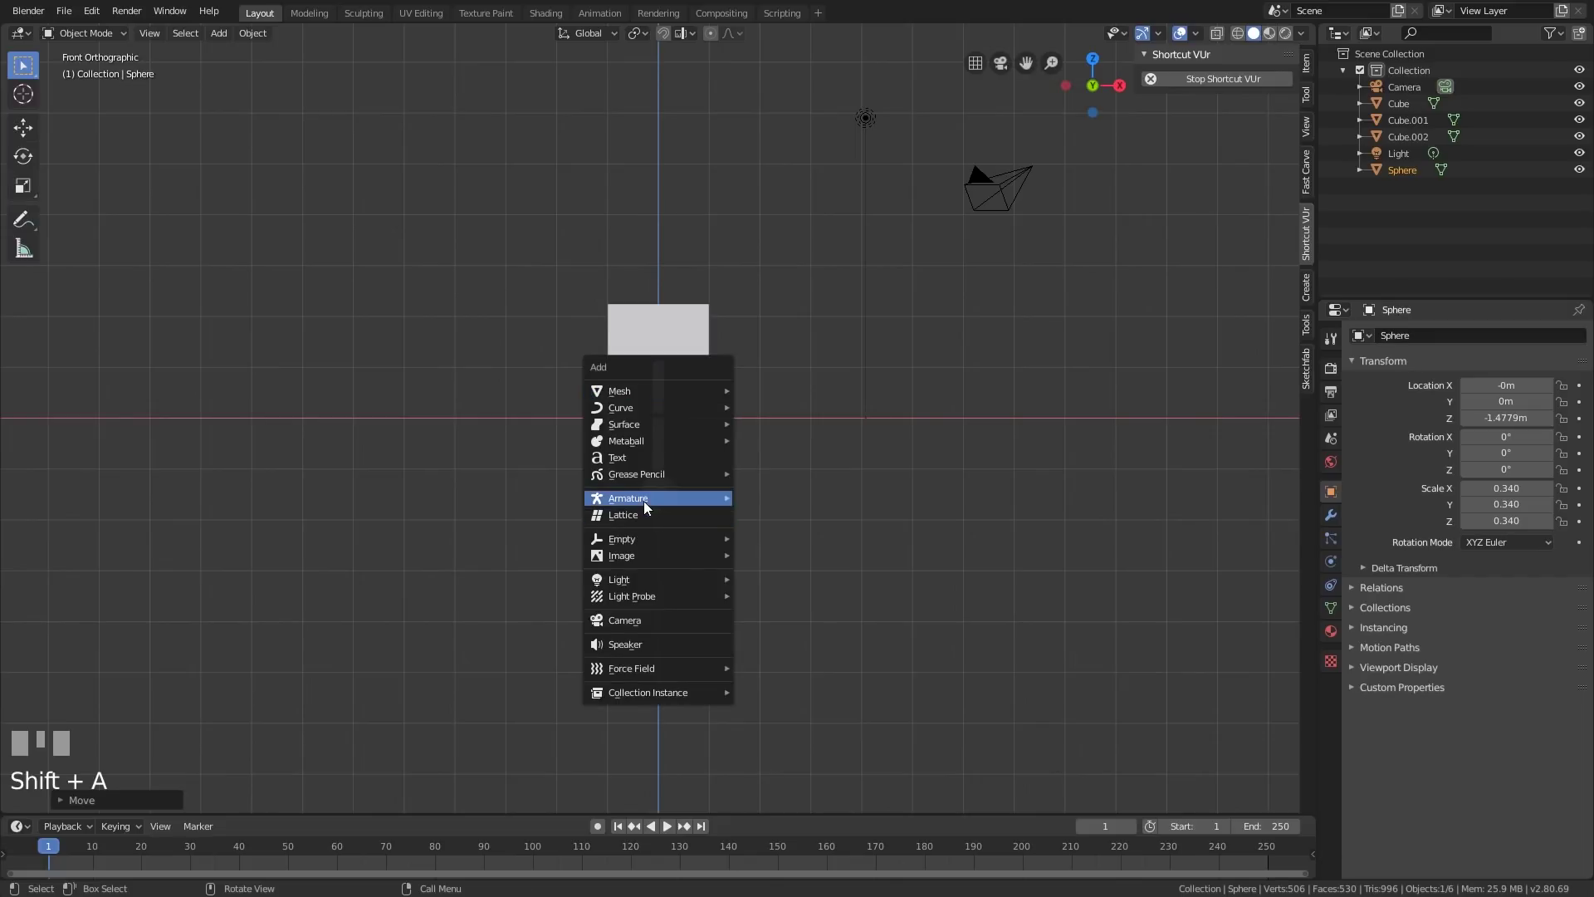
{"action": "mouse_move", "coordinate": [648, 503]}
{"action": "left_click", "coordinate": [794, 498]}
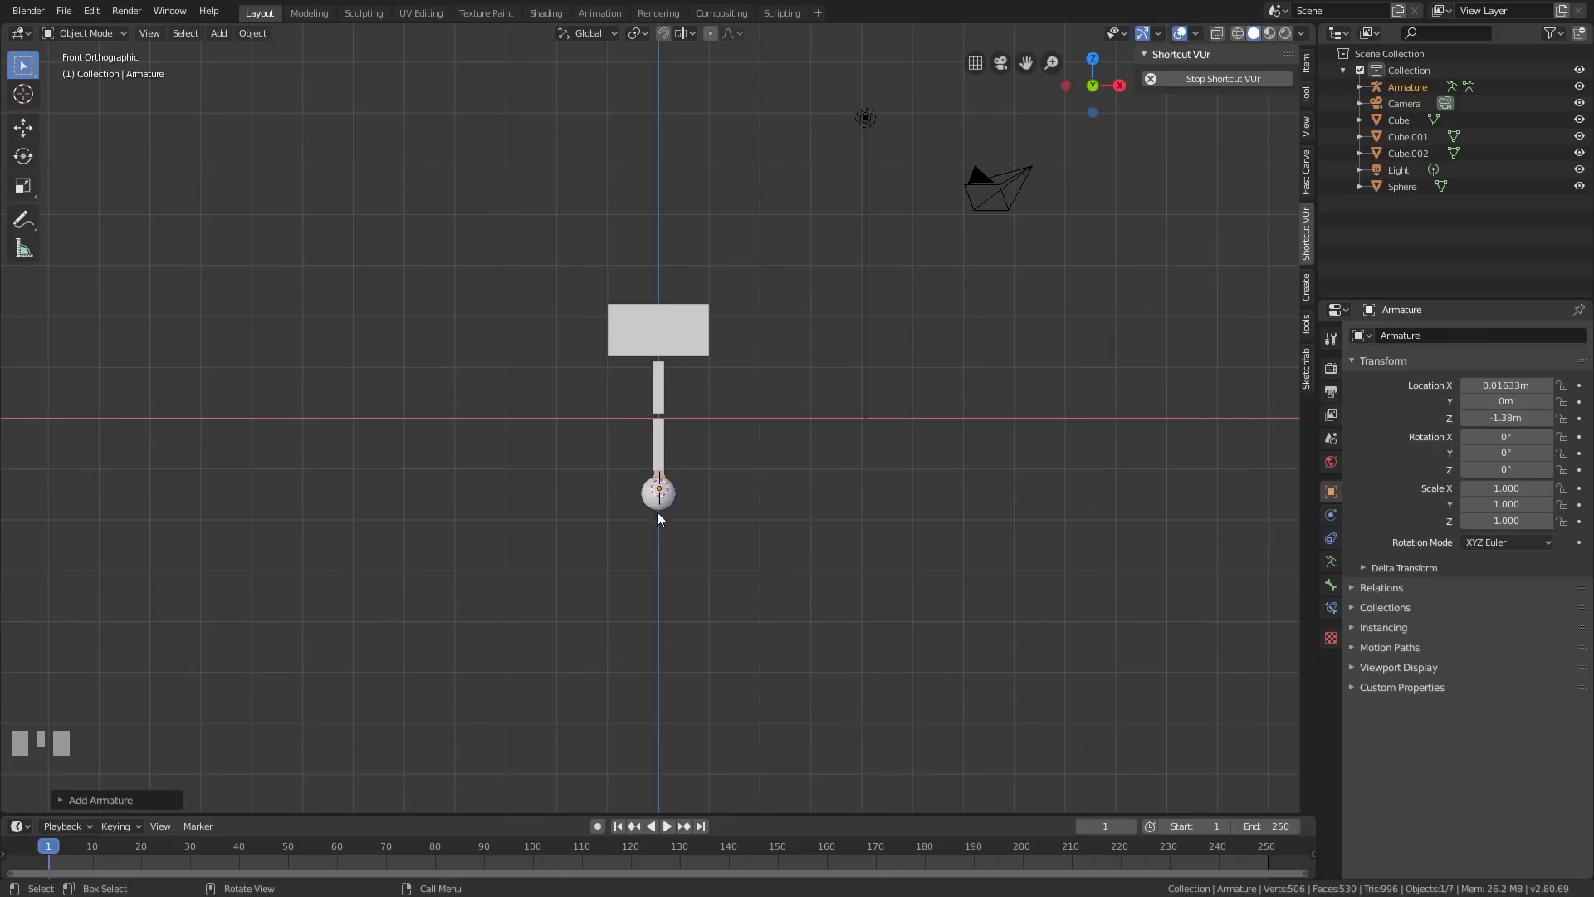
{"action": "left_click", "coordinate": [1331, 561]}
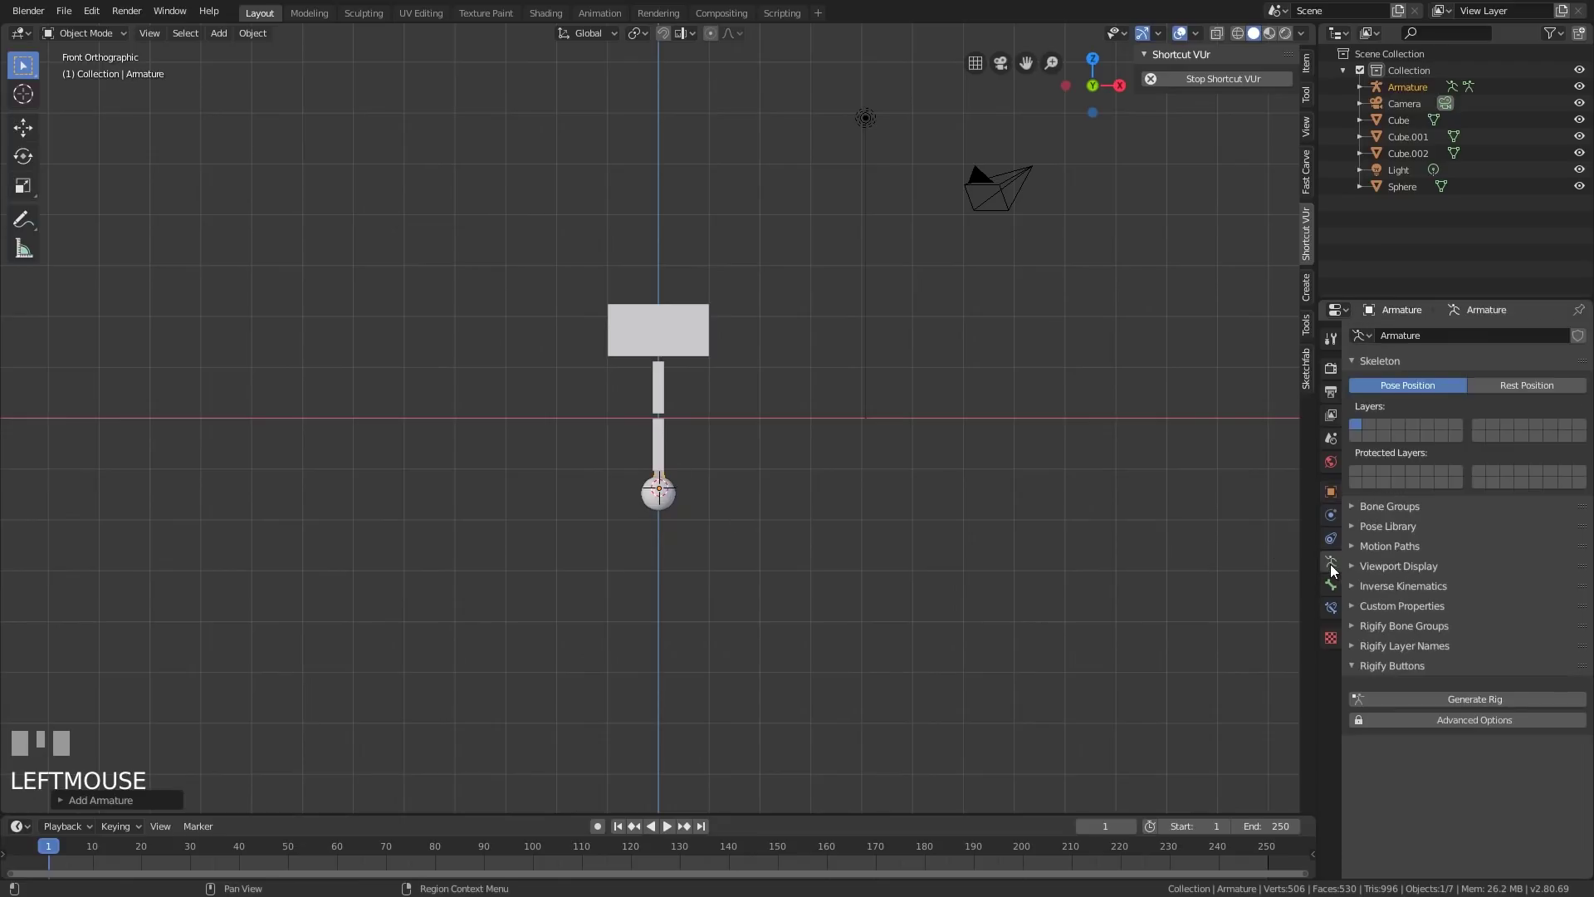
{"action": "left_click", "coordinate": [1353, 566]}
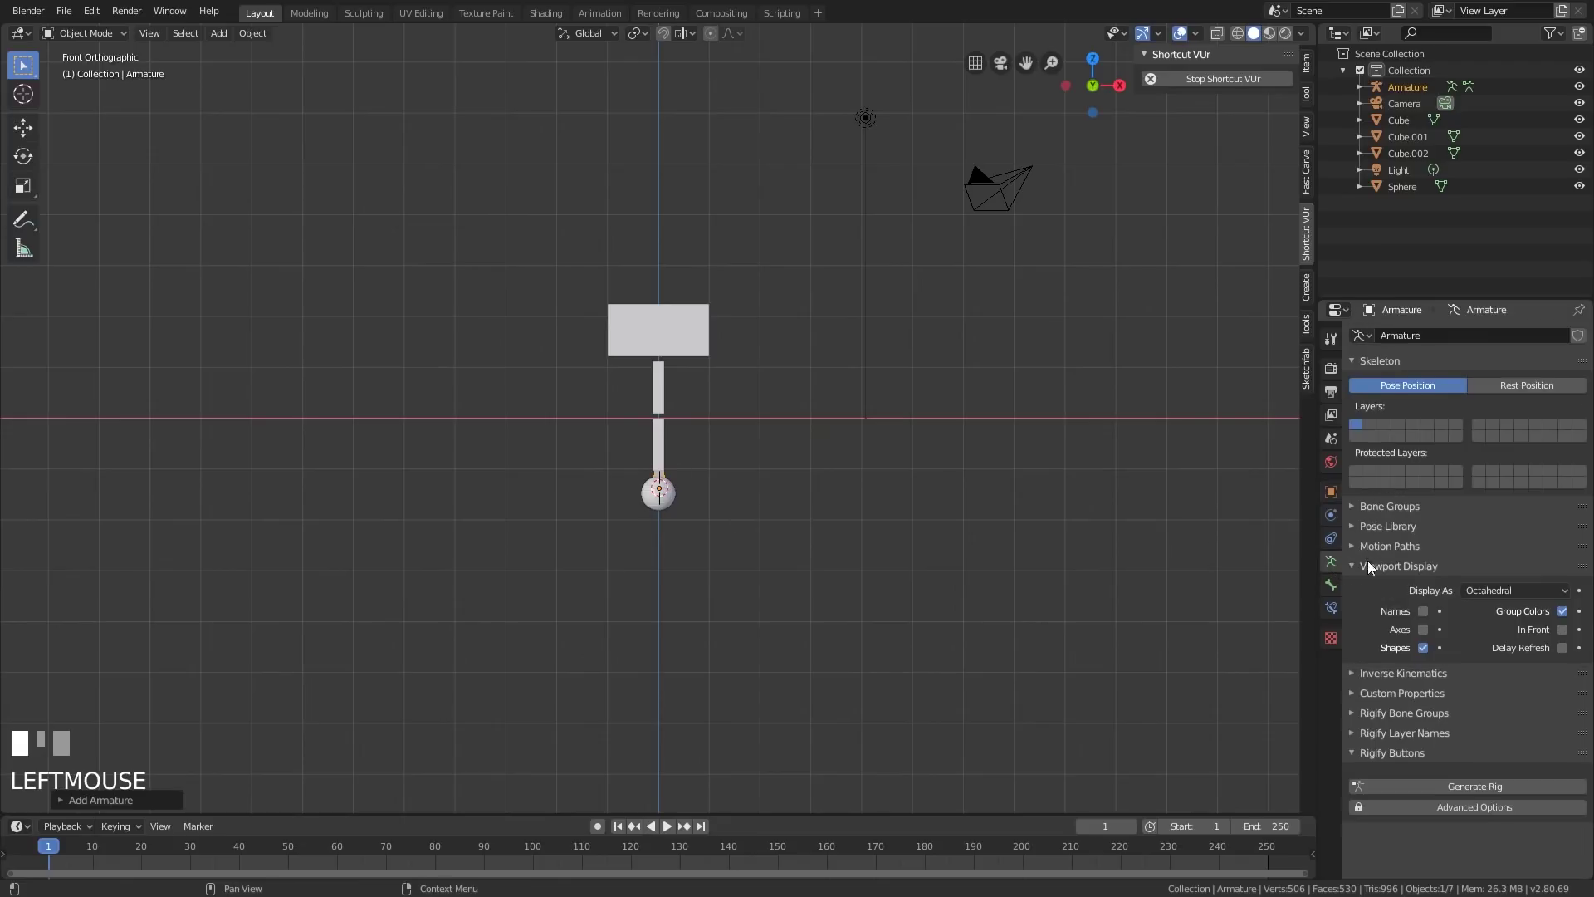
{"action": "left_click", "coordinate": [1563, 631]}
{"action": "key", "text": "g"}
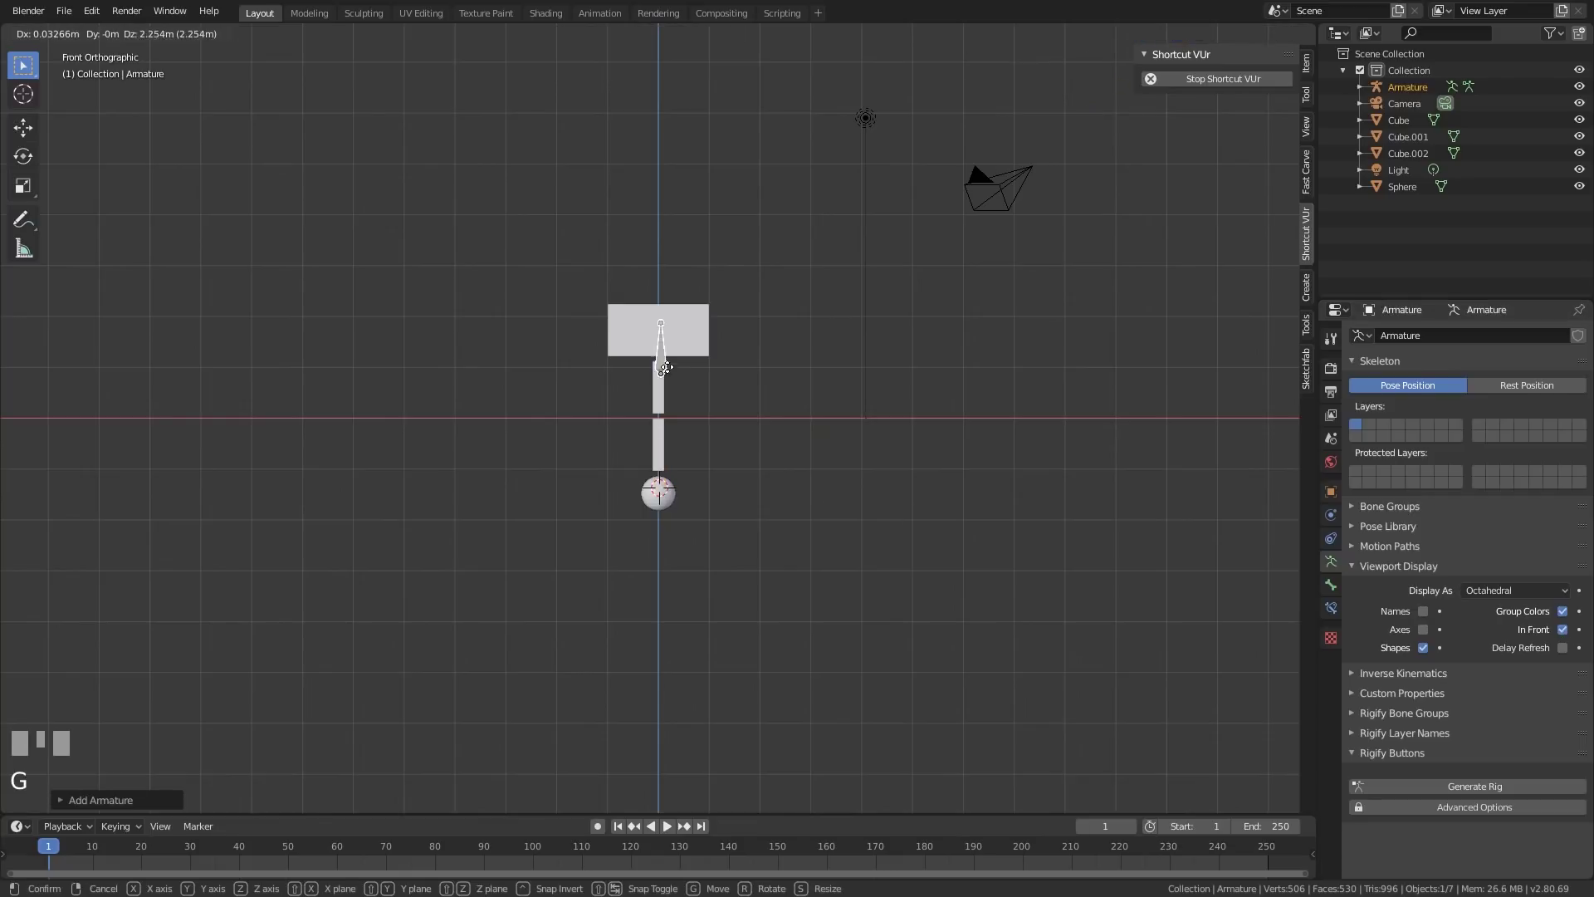
{"action": "left_click", "coordinate": [662, 293]}
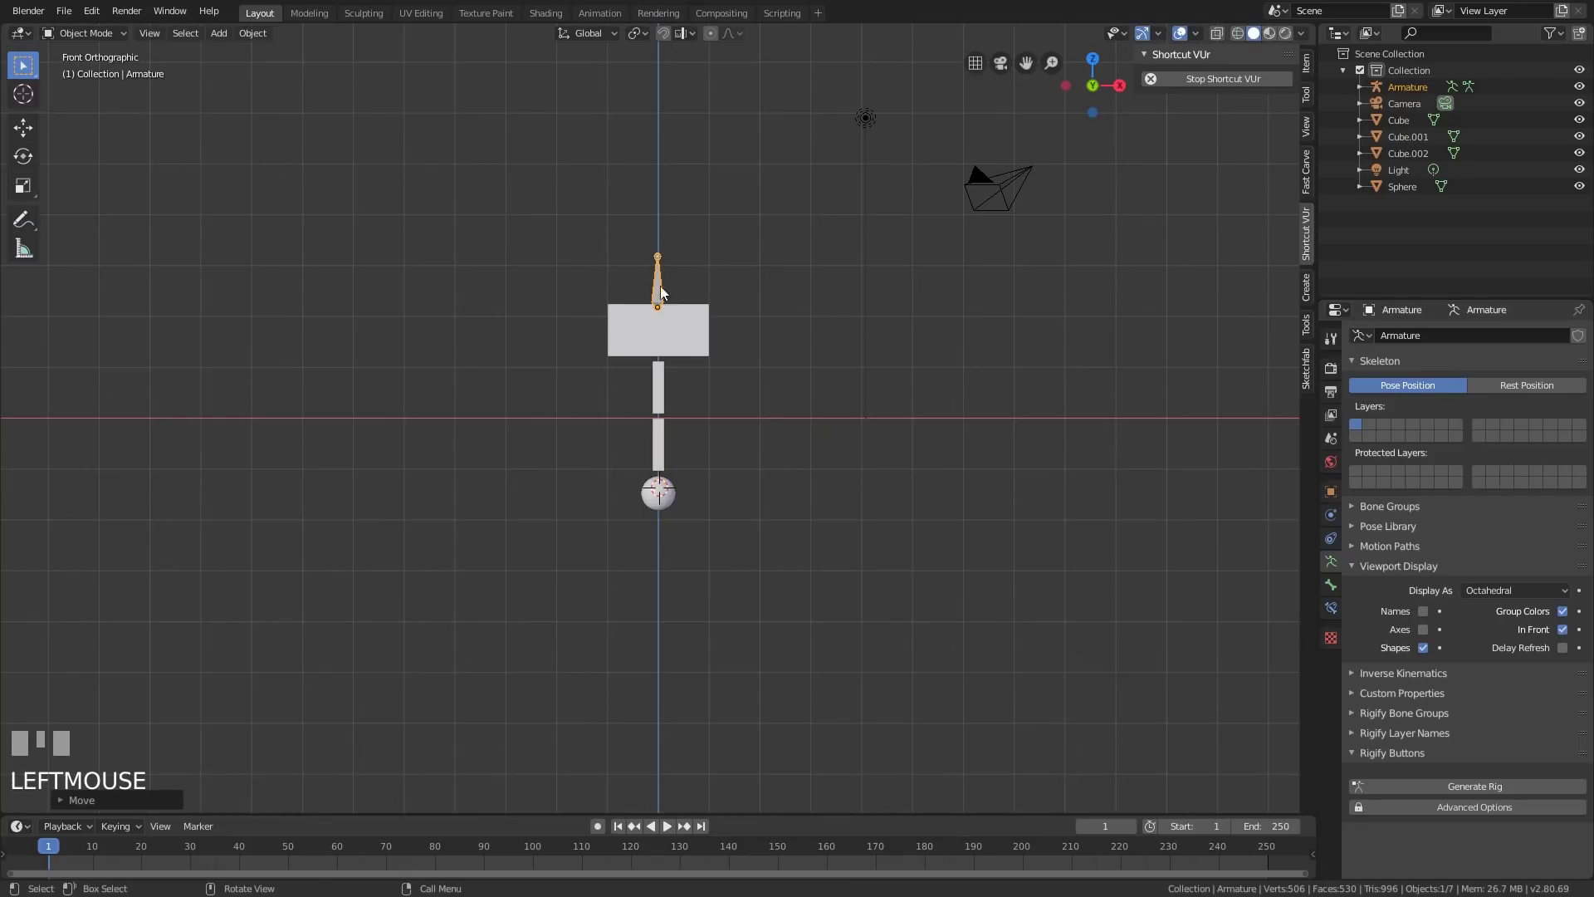
- In Edit Mode, bring the tail into the block and extrude bones down through both links to the ball
{"action": "key", "text": "Tab"}
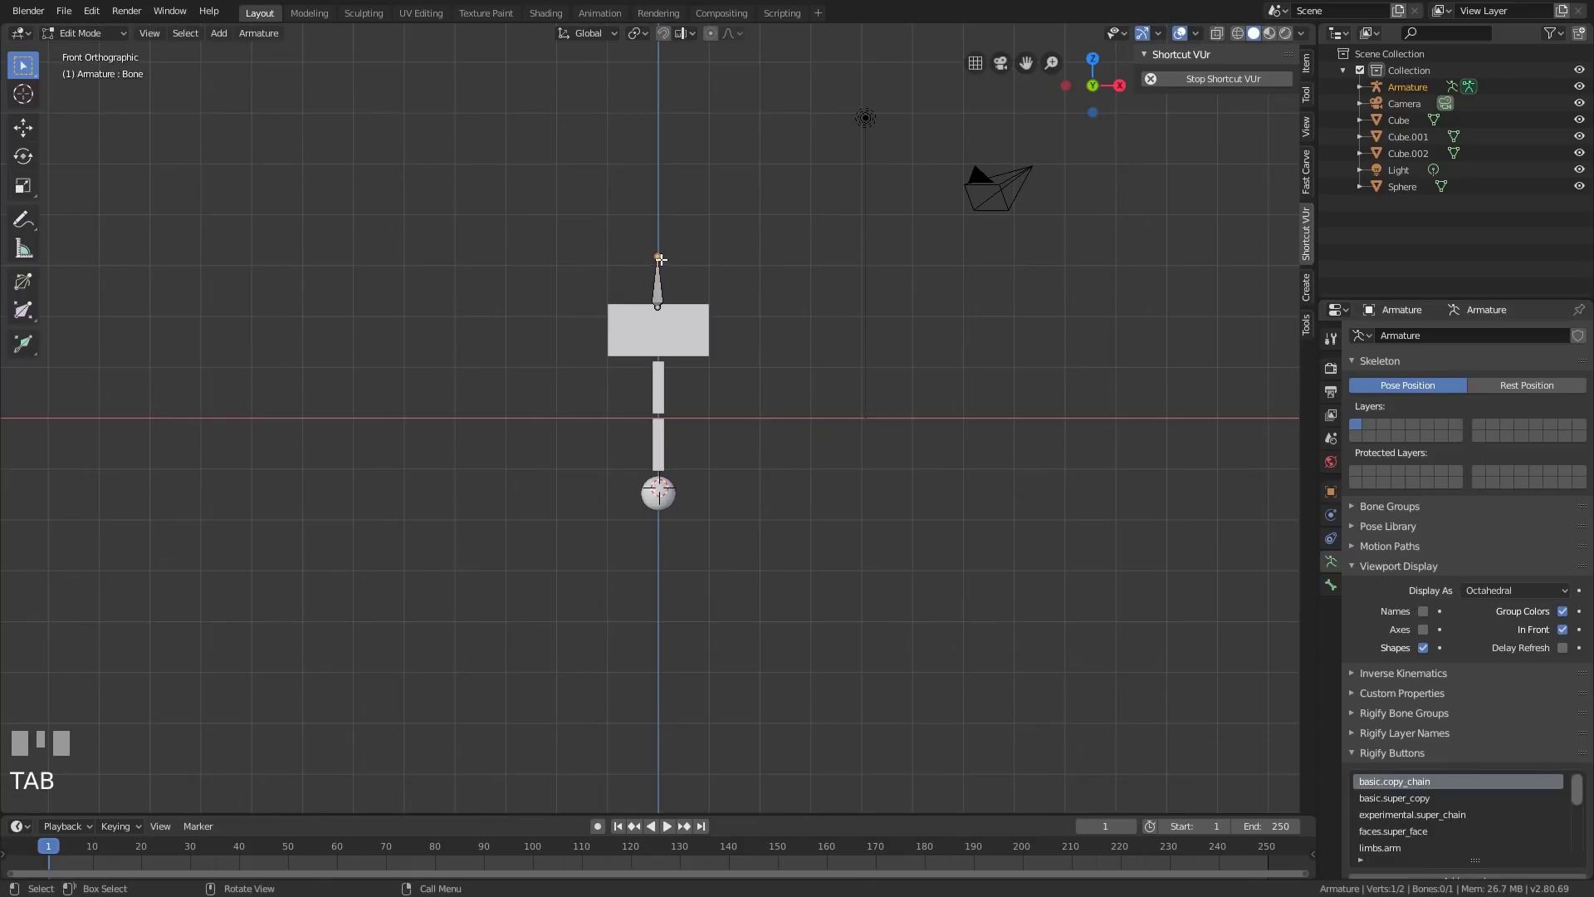
{"action": "key", "text": "g"}
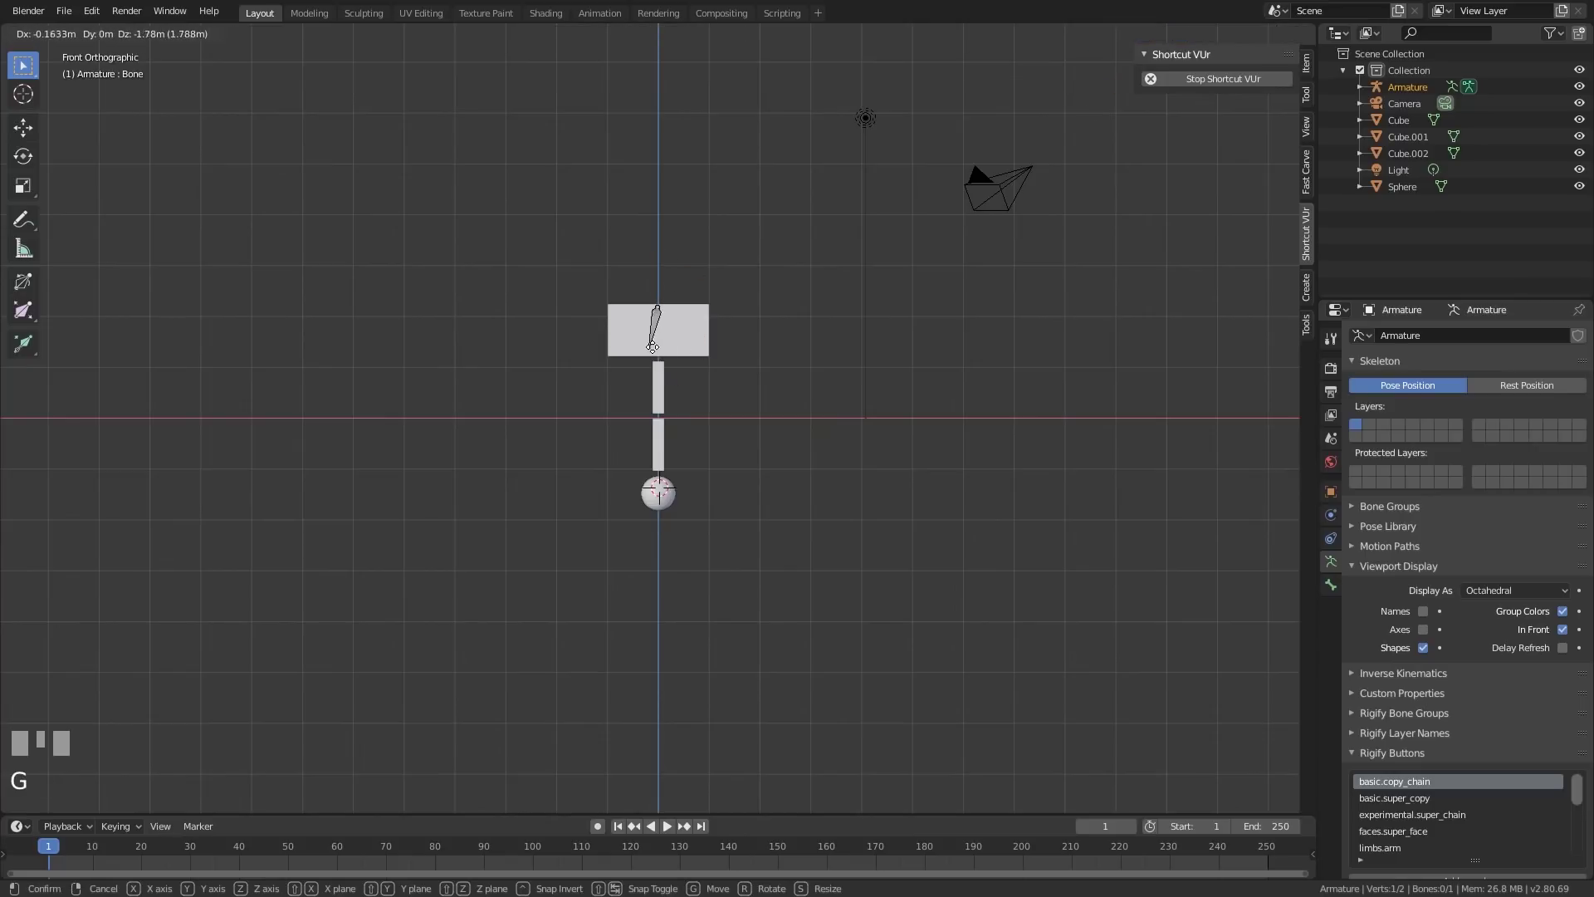
{"action": "left_click", "coordinate": [660, 355]}
{"action": "key", "text": "e"}
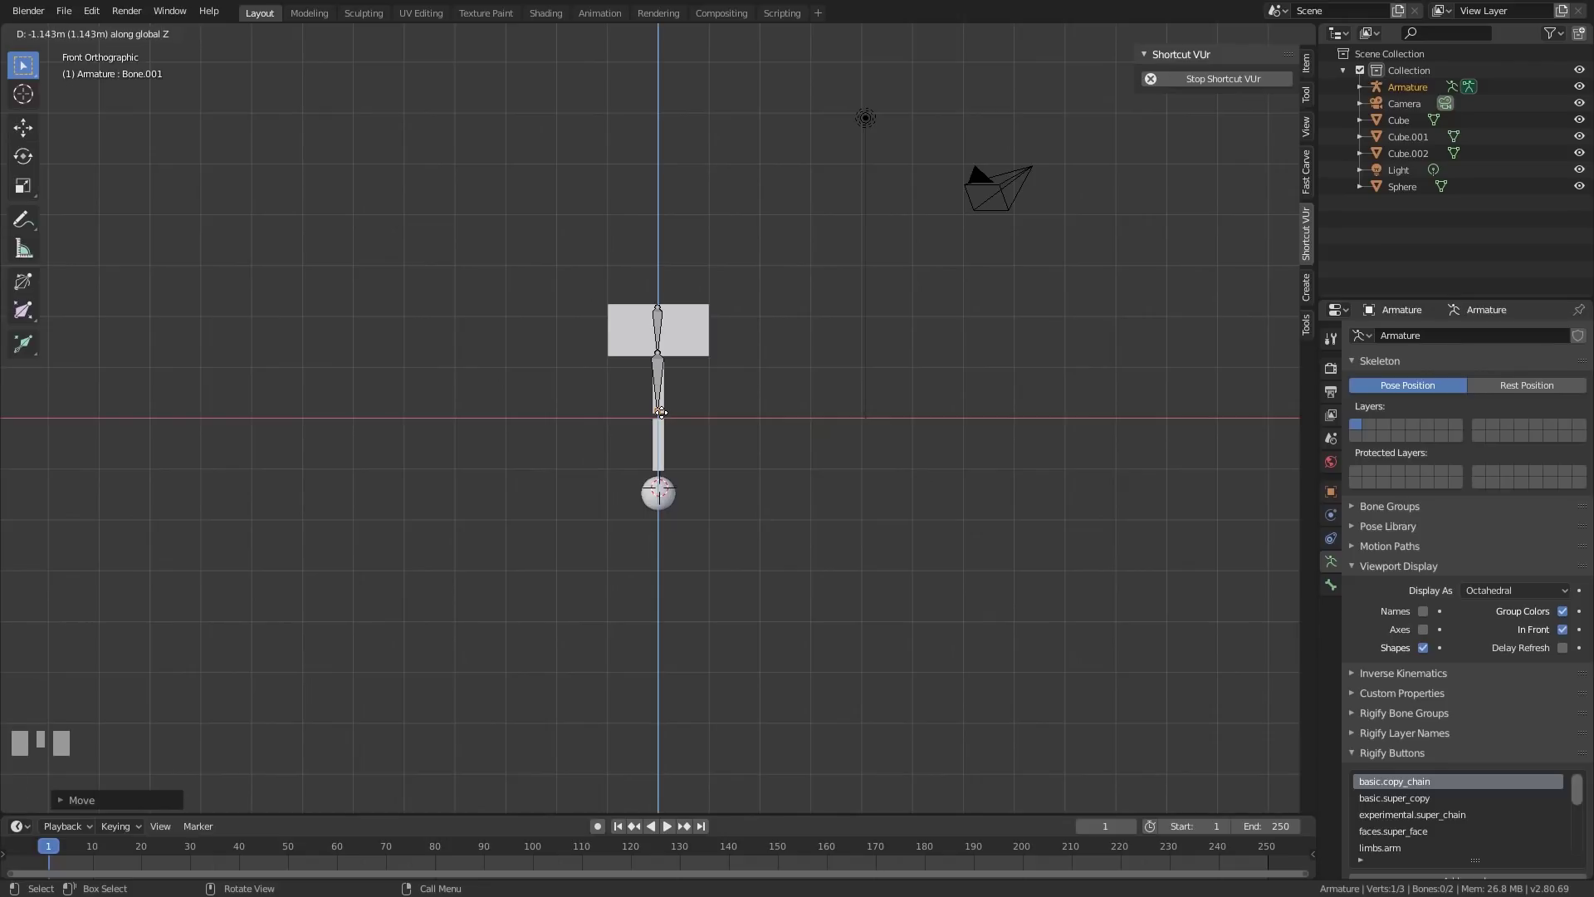
{"action": "left_click", "coordinate": [661, 412]}
{"action": "key", "text": "e"}
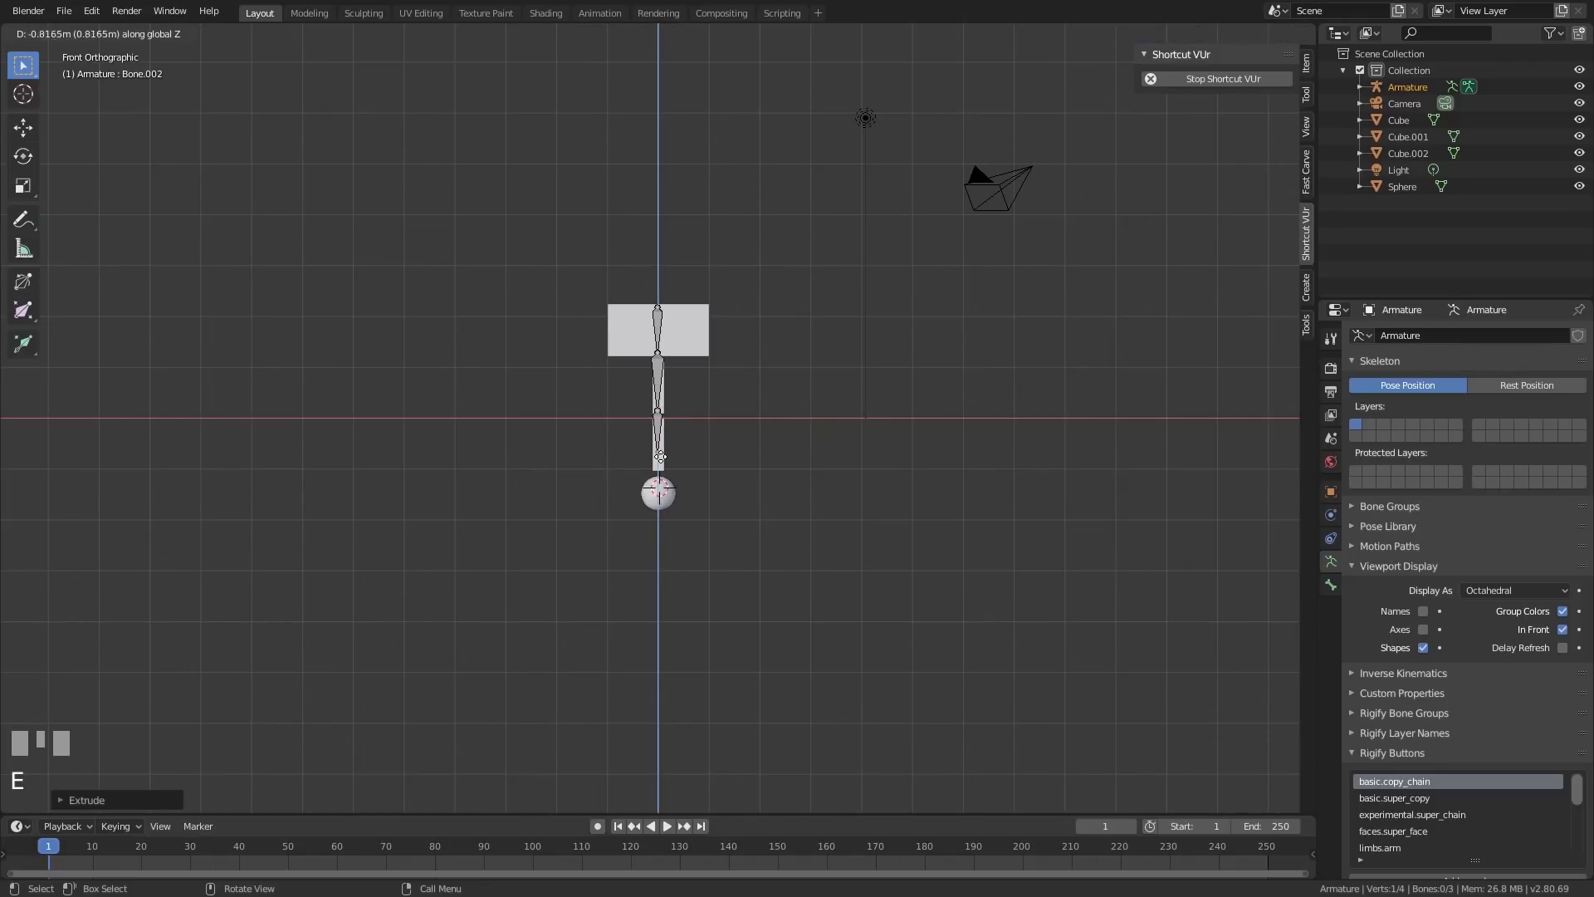
{"action": "left_click", "coordinate": [659, 470]}
{"action": "left_click", "coordinate": [657, 490]}
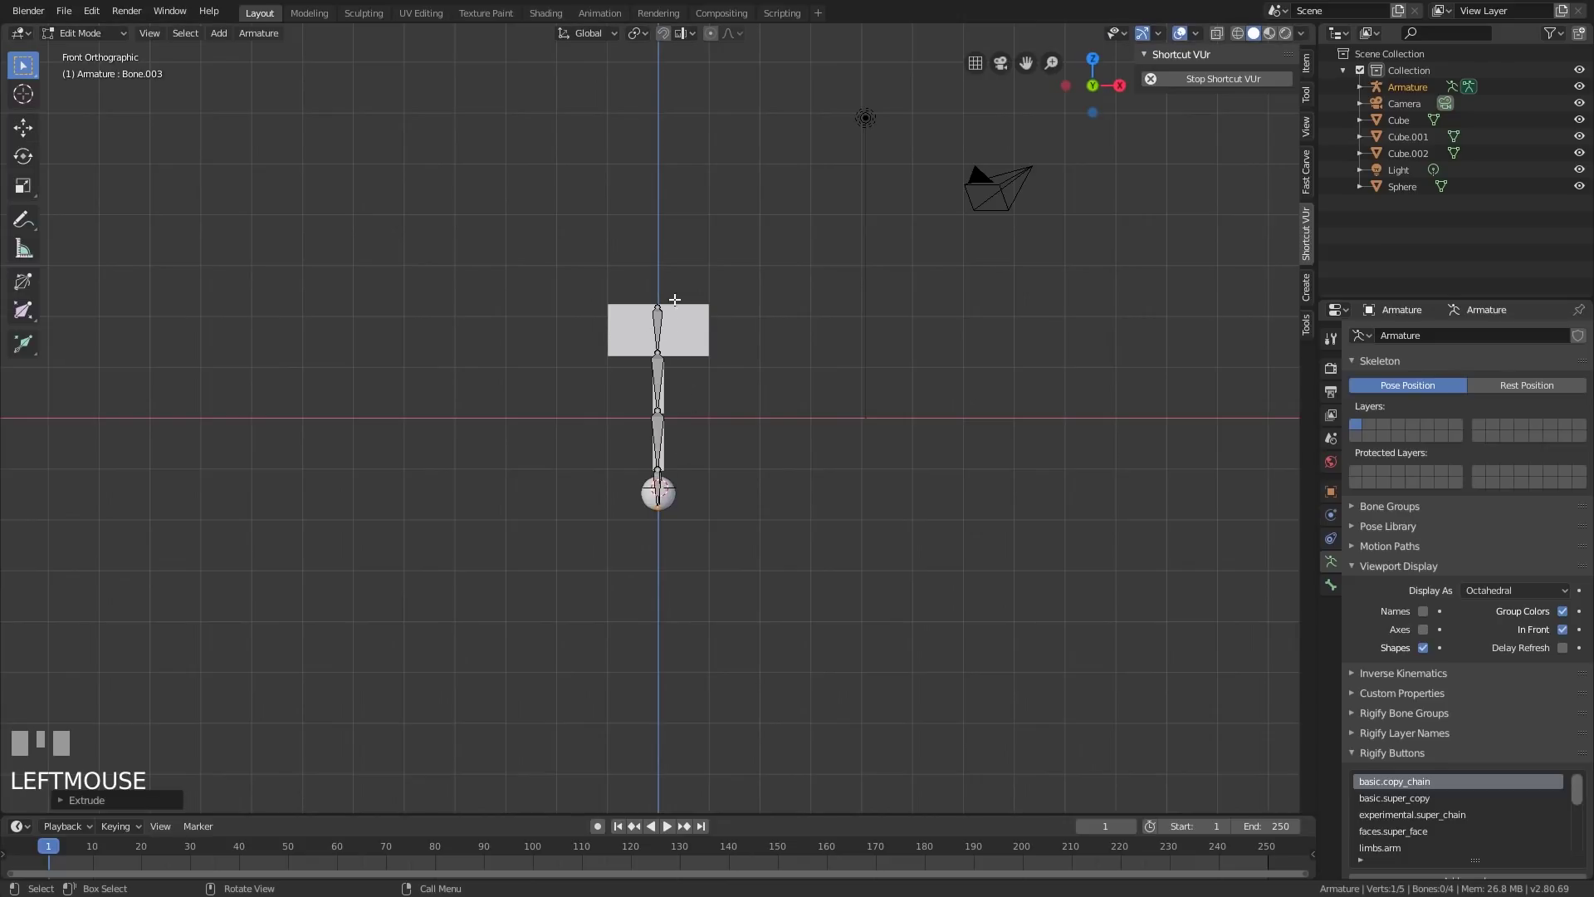
{"action": "key", "text": "Tab"}
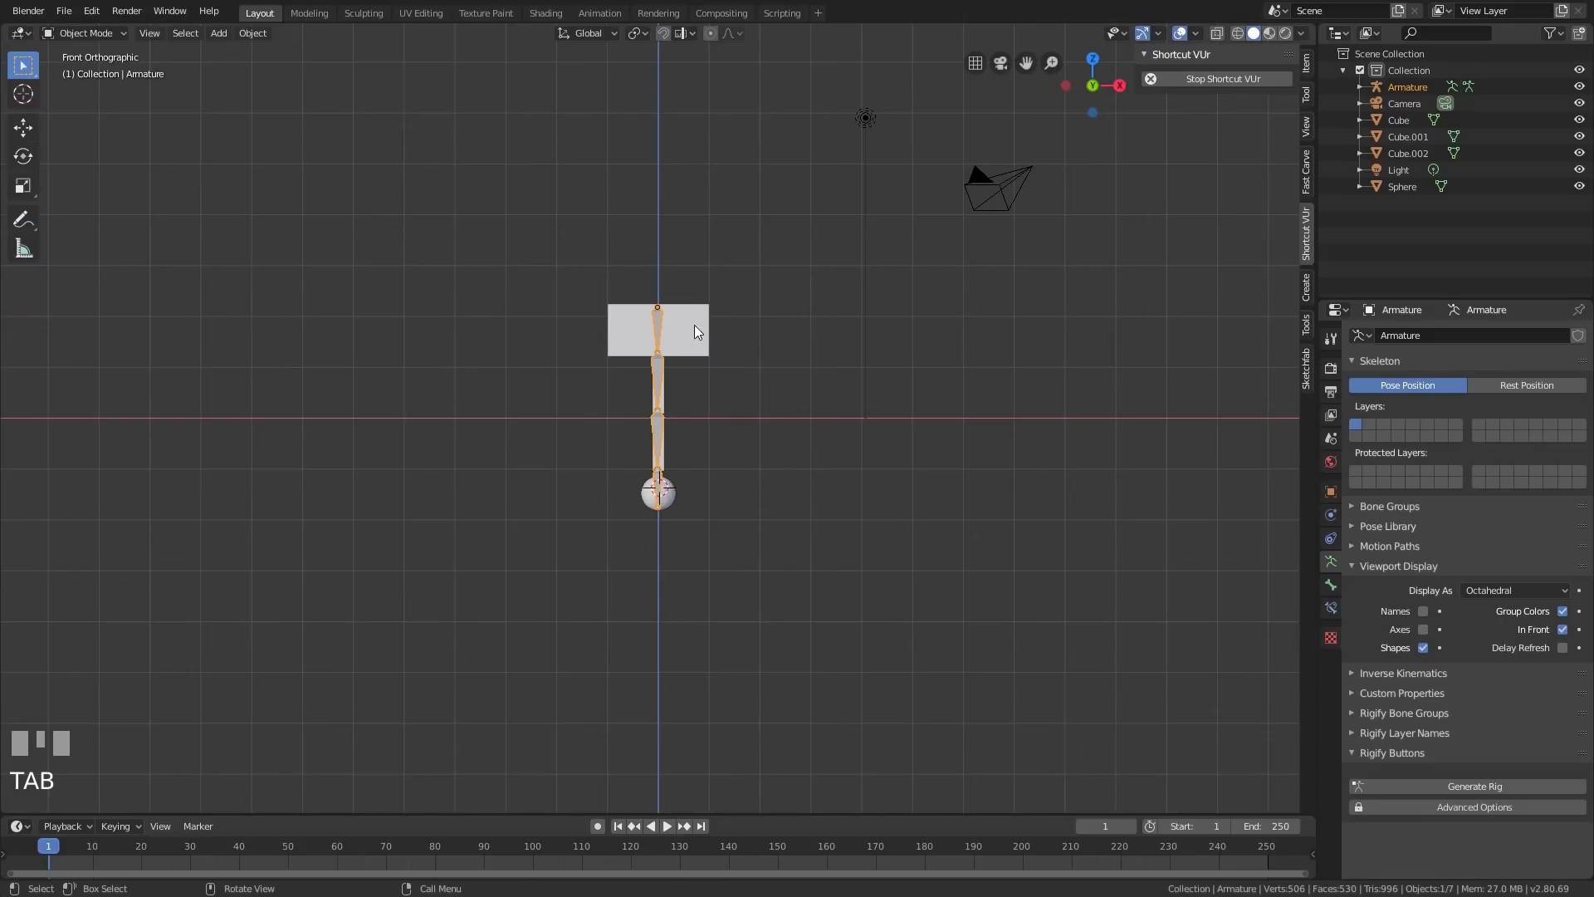
- Select the block, both chain links, the ball and the armature, and apply rotation and scale
{"action": "left_click", "coordinate": [698, 353]}
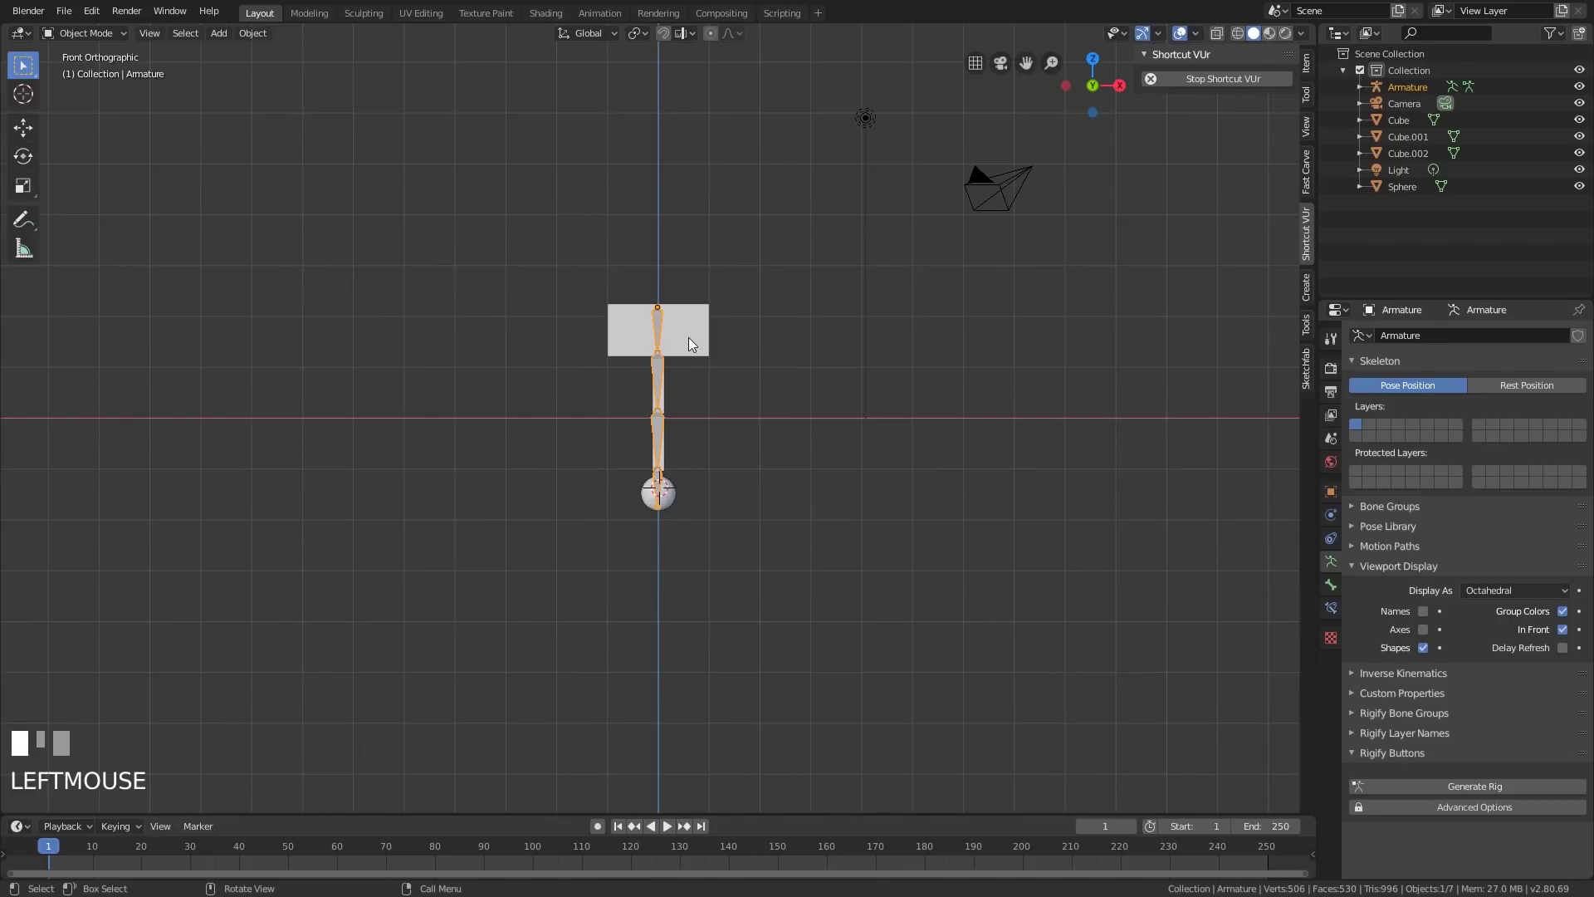
{"action": "left_click", "coordinate": [662, 407], "text": "shift"}
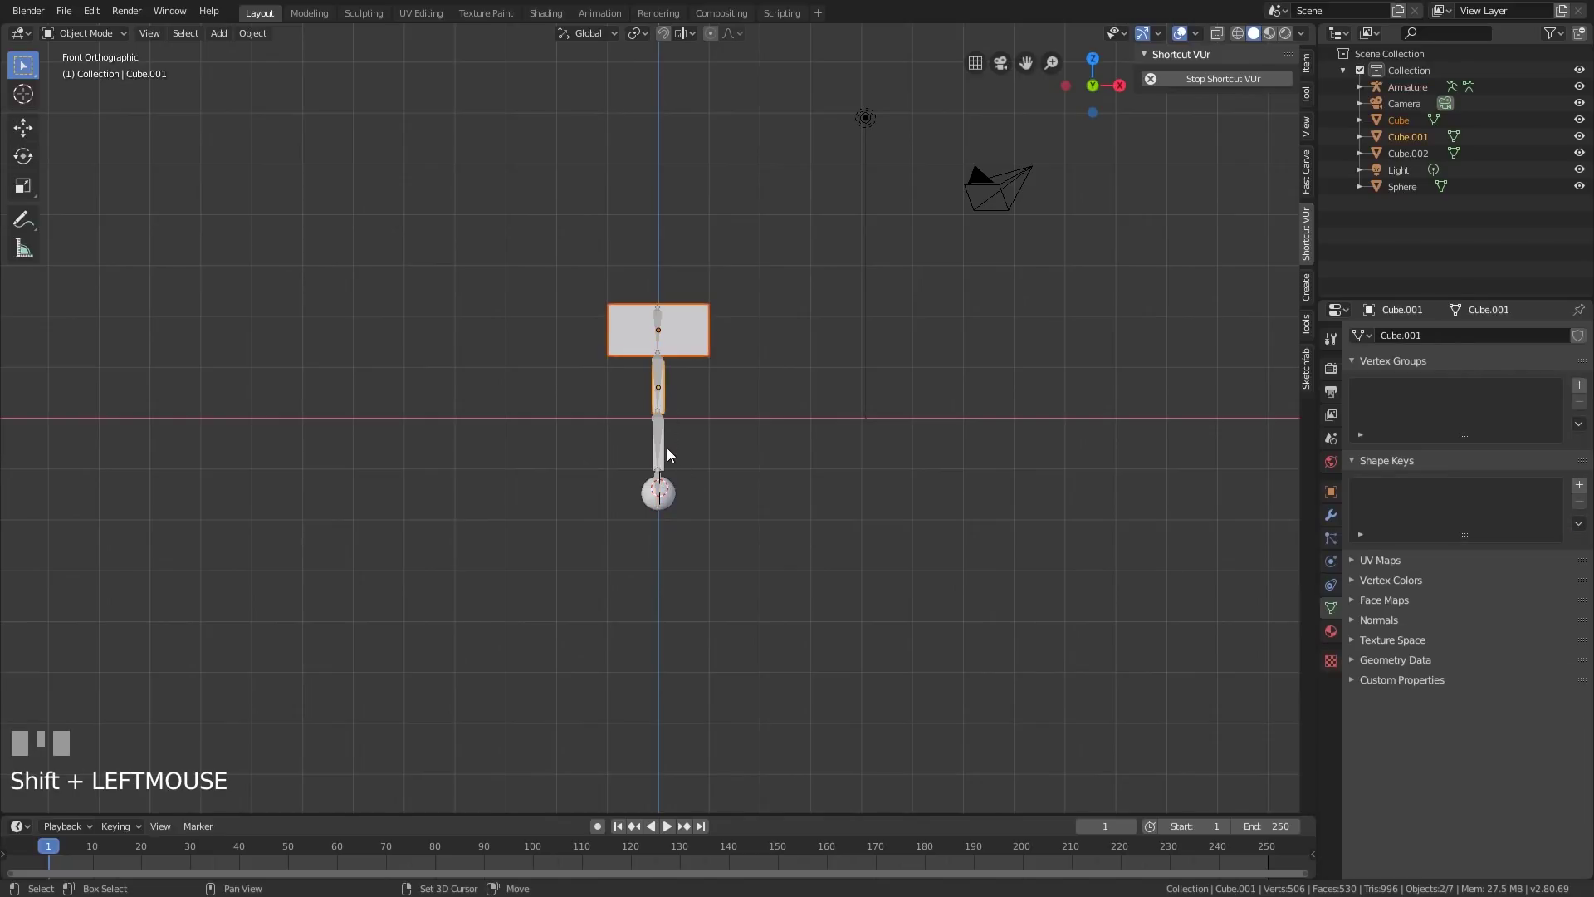
{"action": "left_click", "coordinate": [662, 453], "text": "shift"}
{"action": "left_click", "coordinate": [669, 496], "text": "shift"}
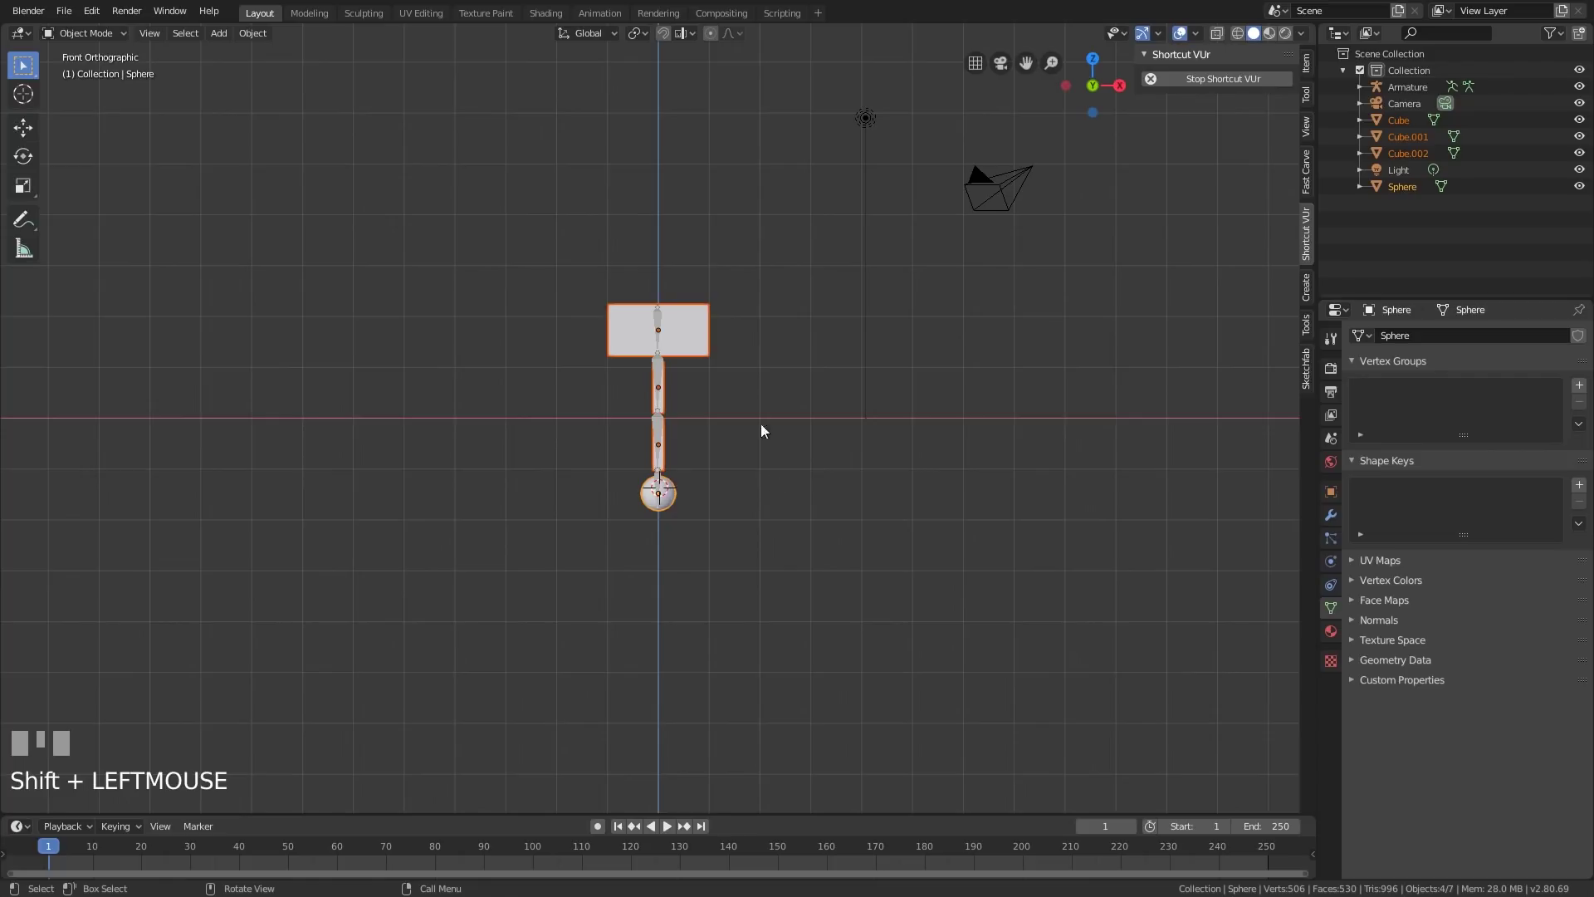
{"action": "left_click", "coordinate": [656, 315], "text": "shift"}
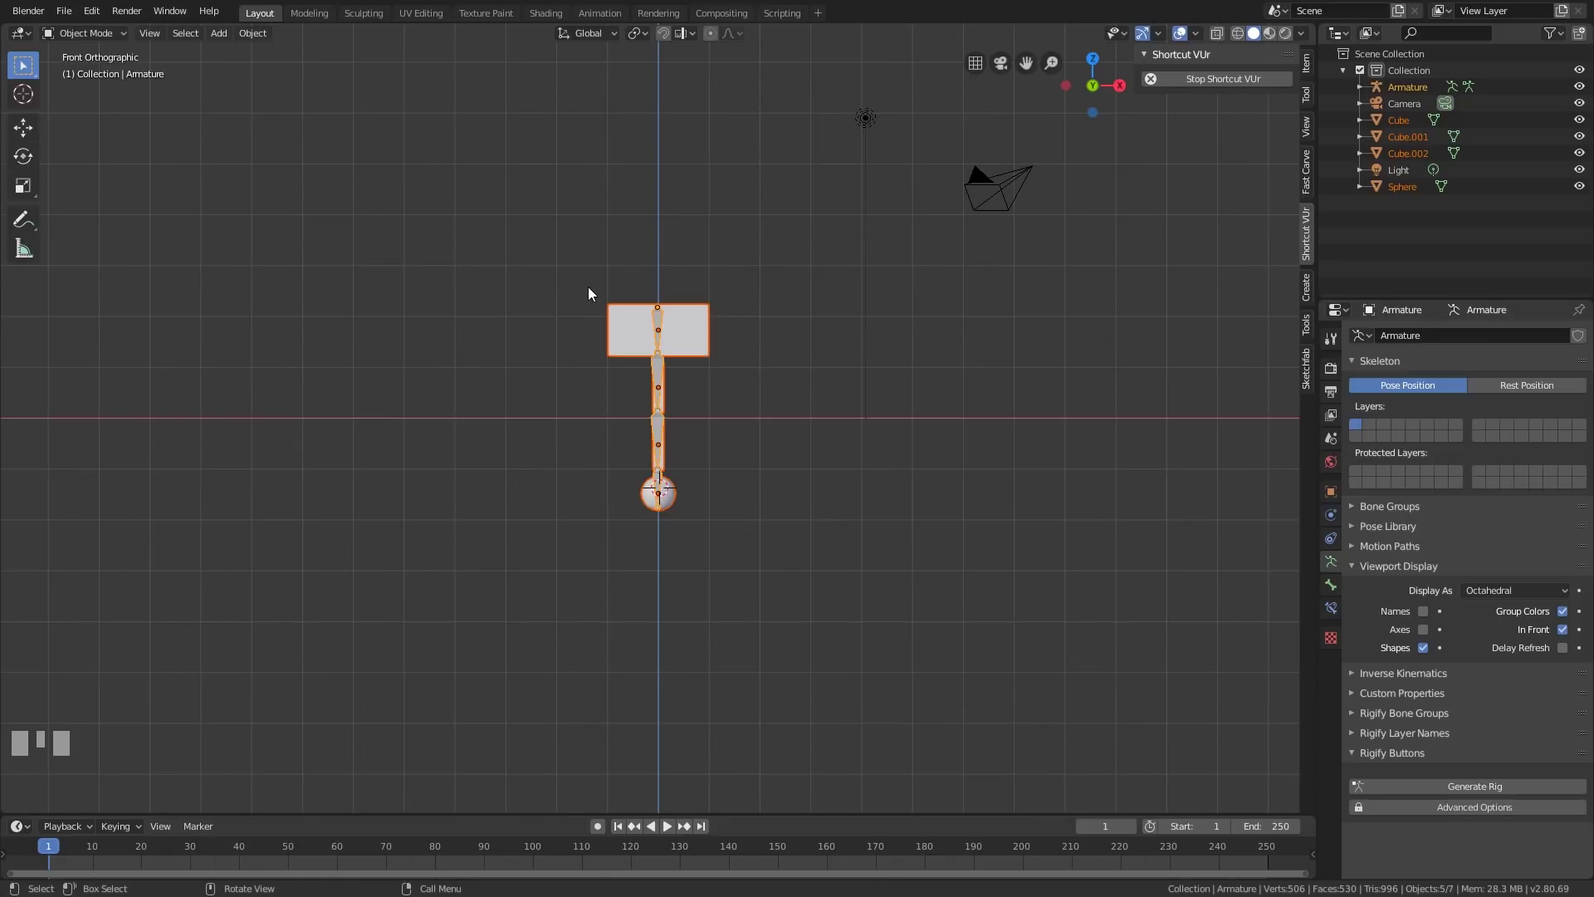
{"action": "key", "text": "ctrl+a"}
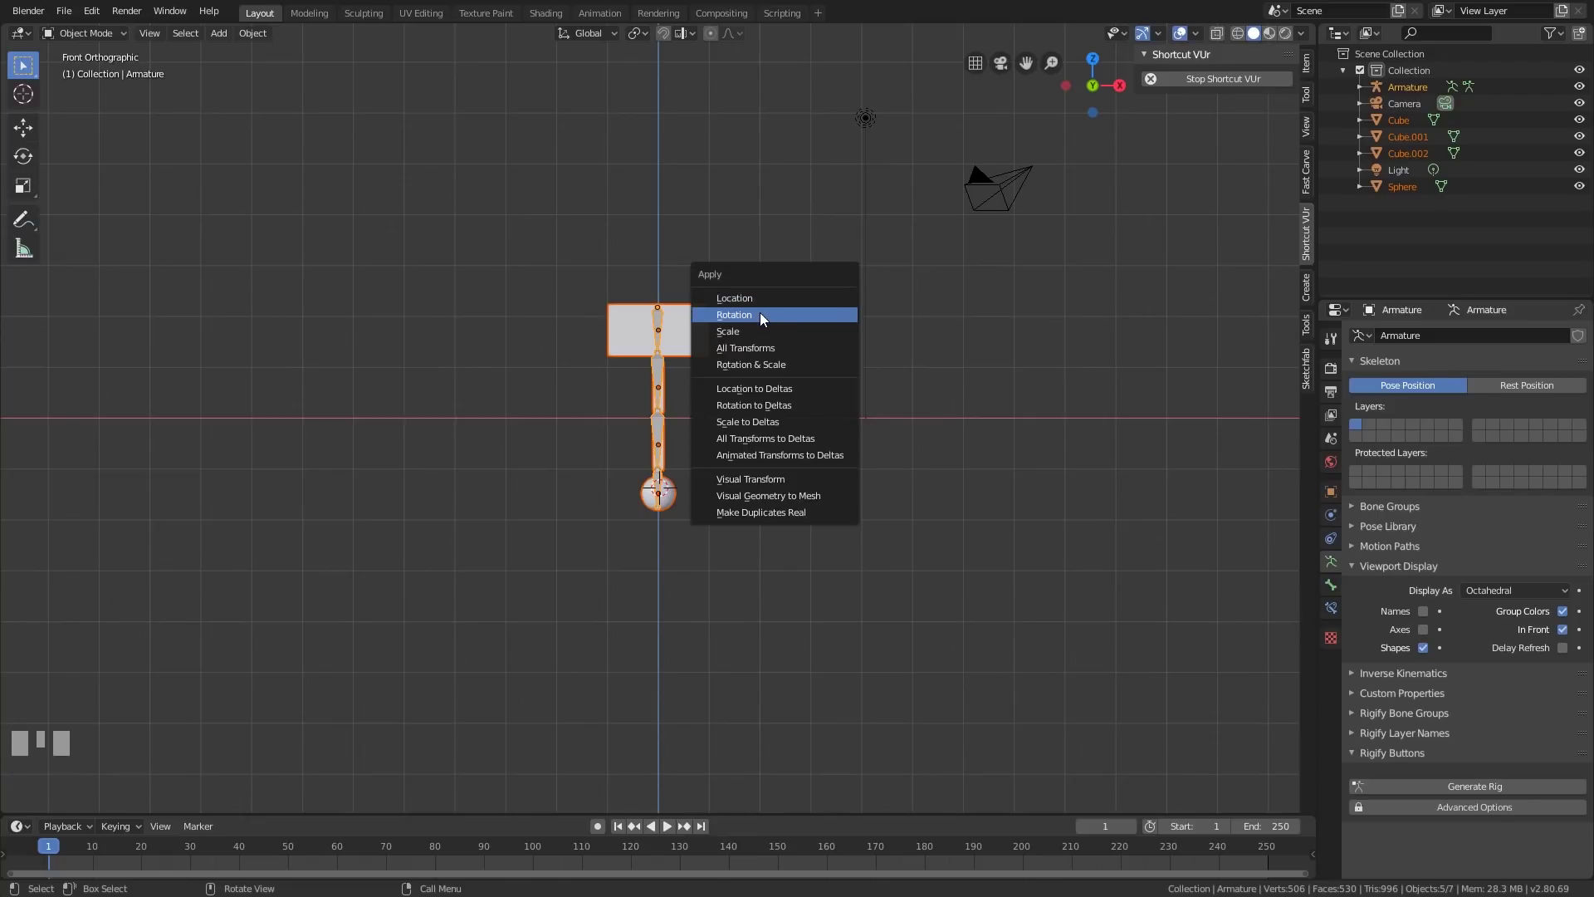
{"action": "left_click", "coordinate": [760, 364]}
- Check each object's transforms in the Item sidebar, then reselect the block and both chain links
{"action": "left_click", "coordinate": [657, 387]}
{"action": "left_click", "coordinate": [1306, 62]}
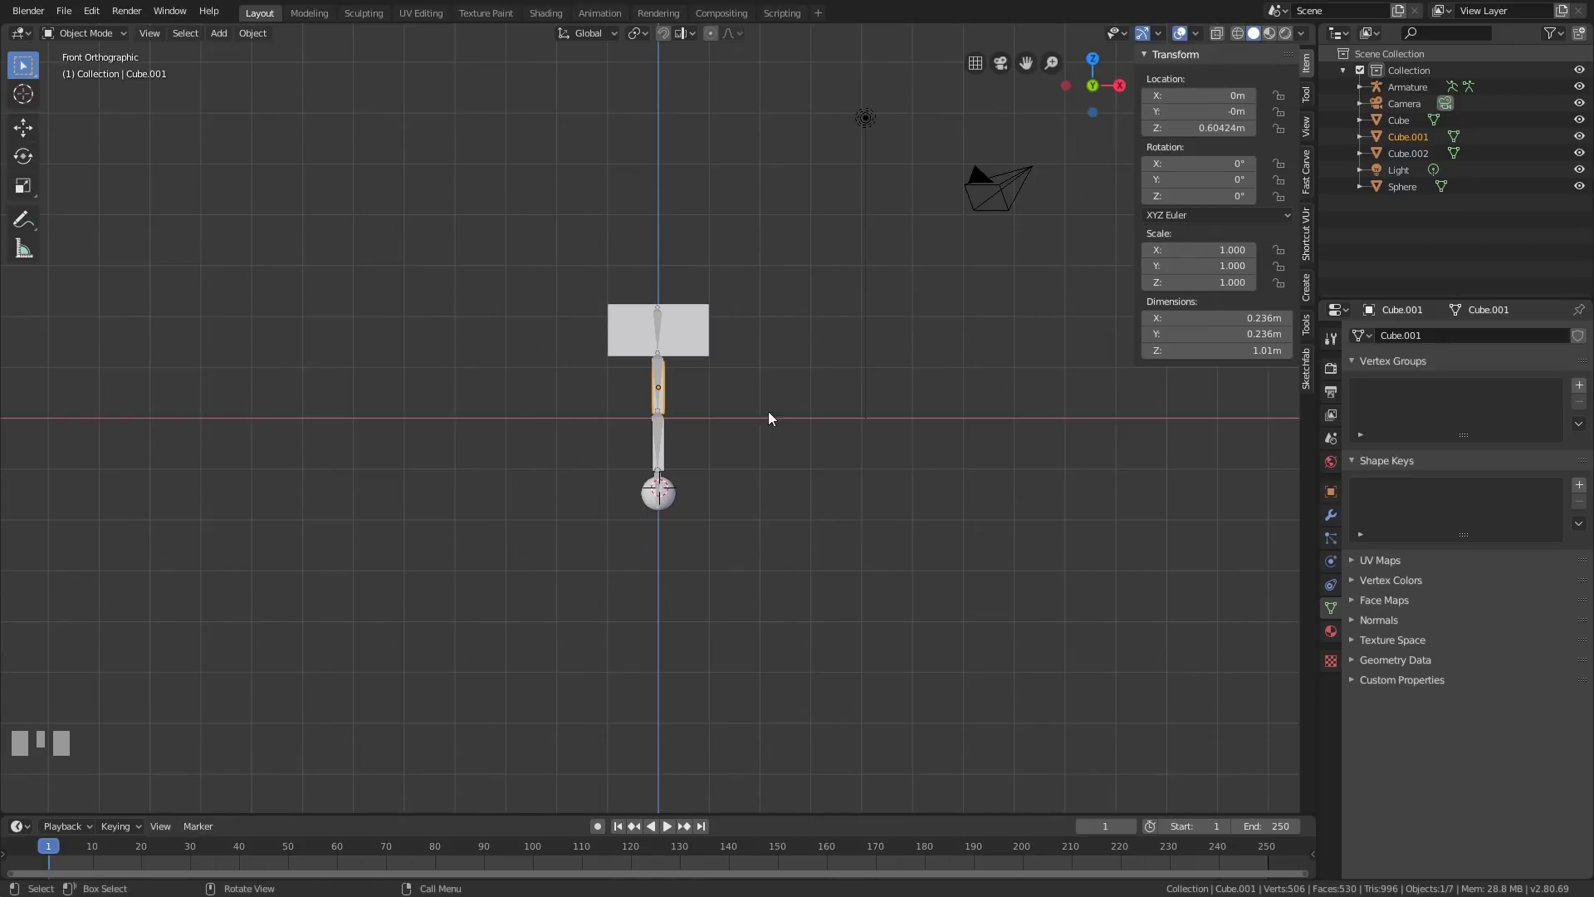
{"action": "left_click", "coordinate": [658, 328]}
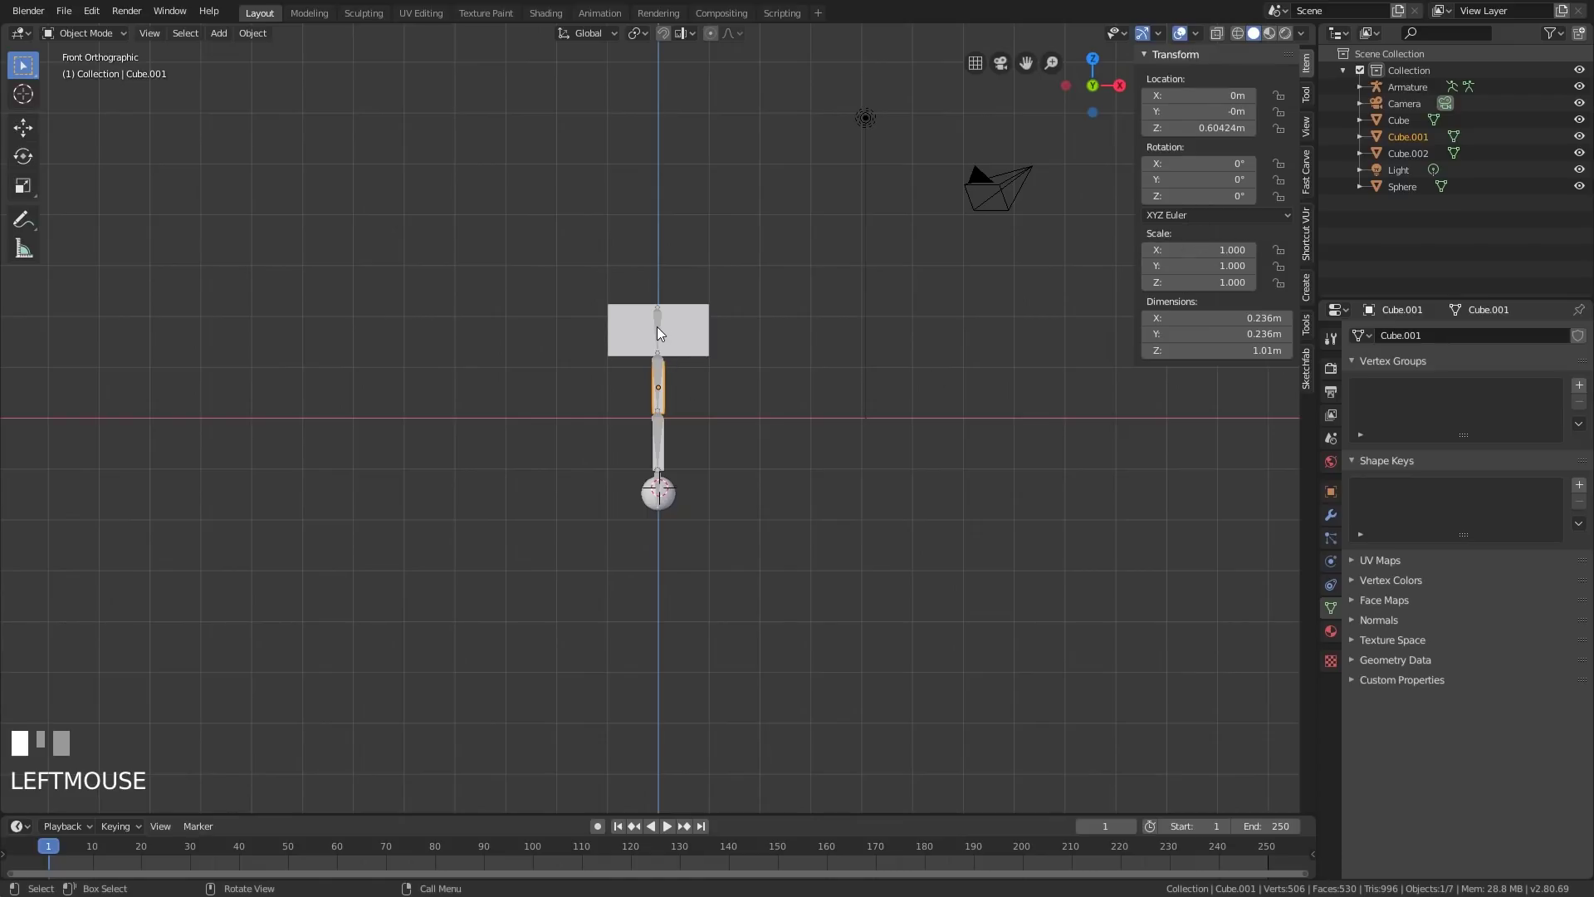
{"action": "left_click", "coordinate": [688, 358]}
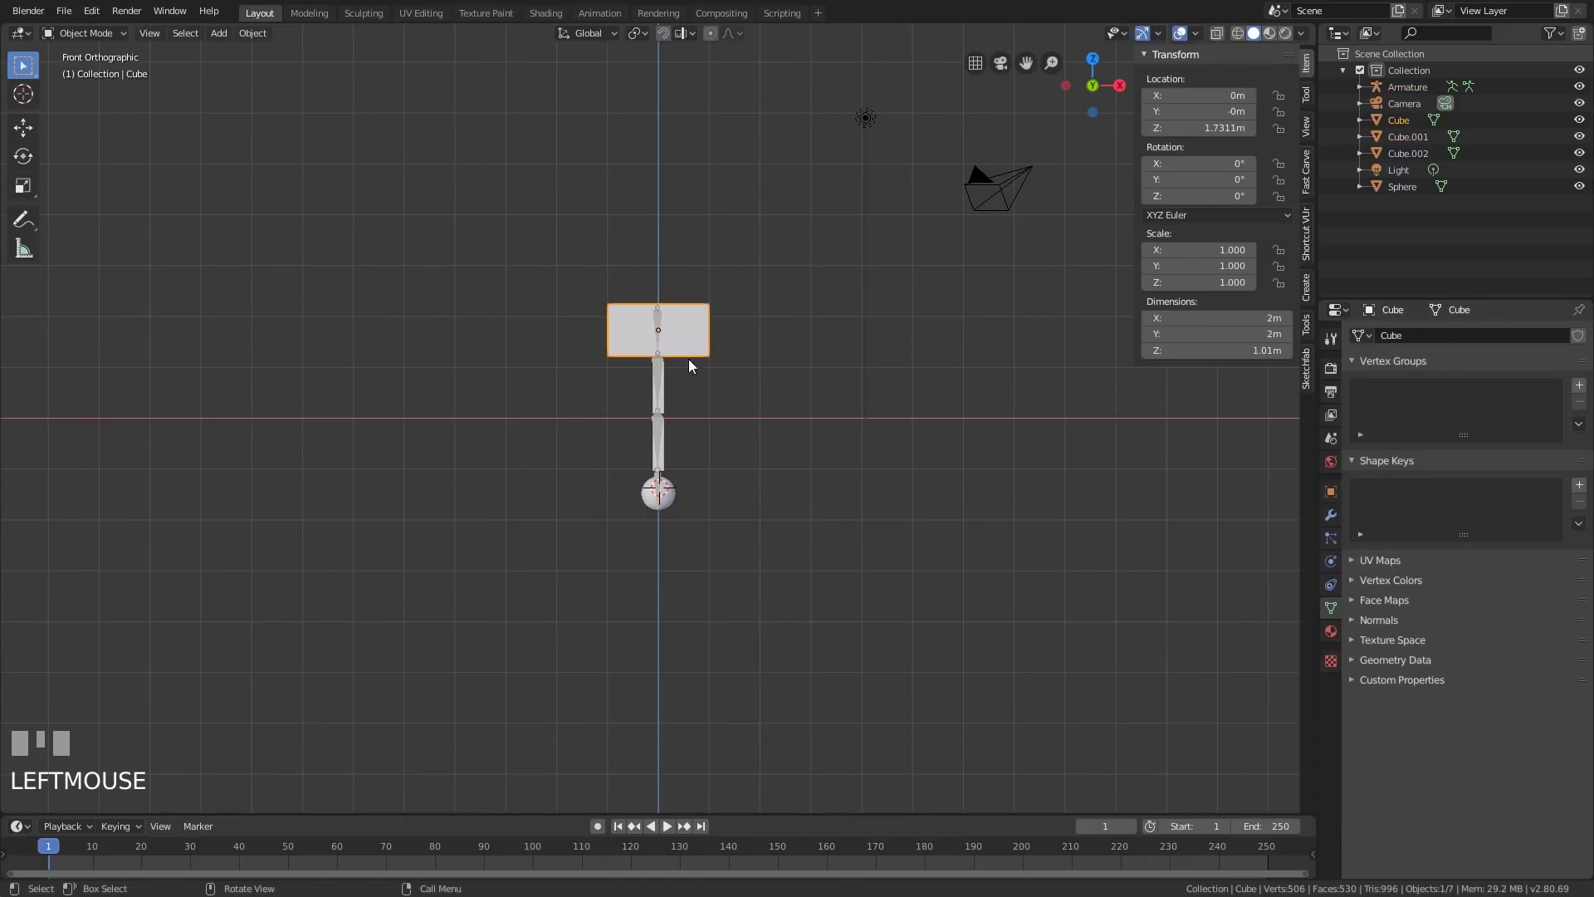
{"action": "left_click", "coordinate": [666, 452]}
{"action": "left_click", "coordinate": [673, 499]}
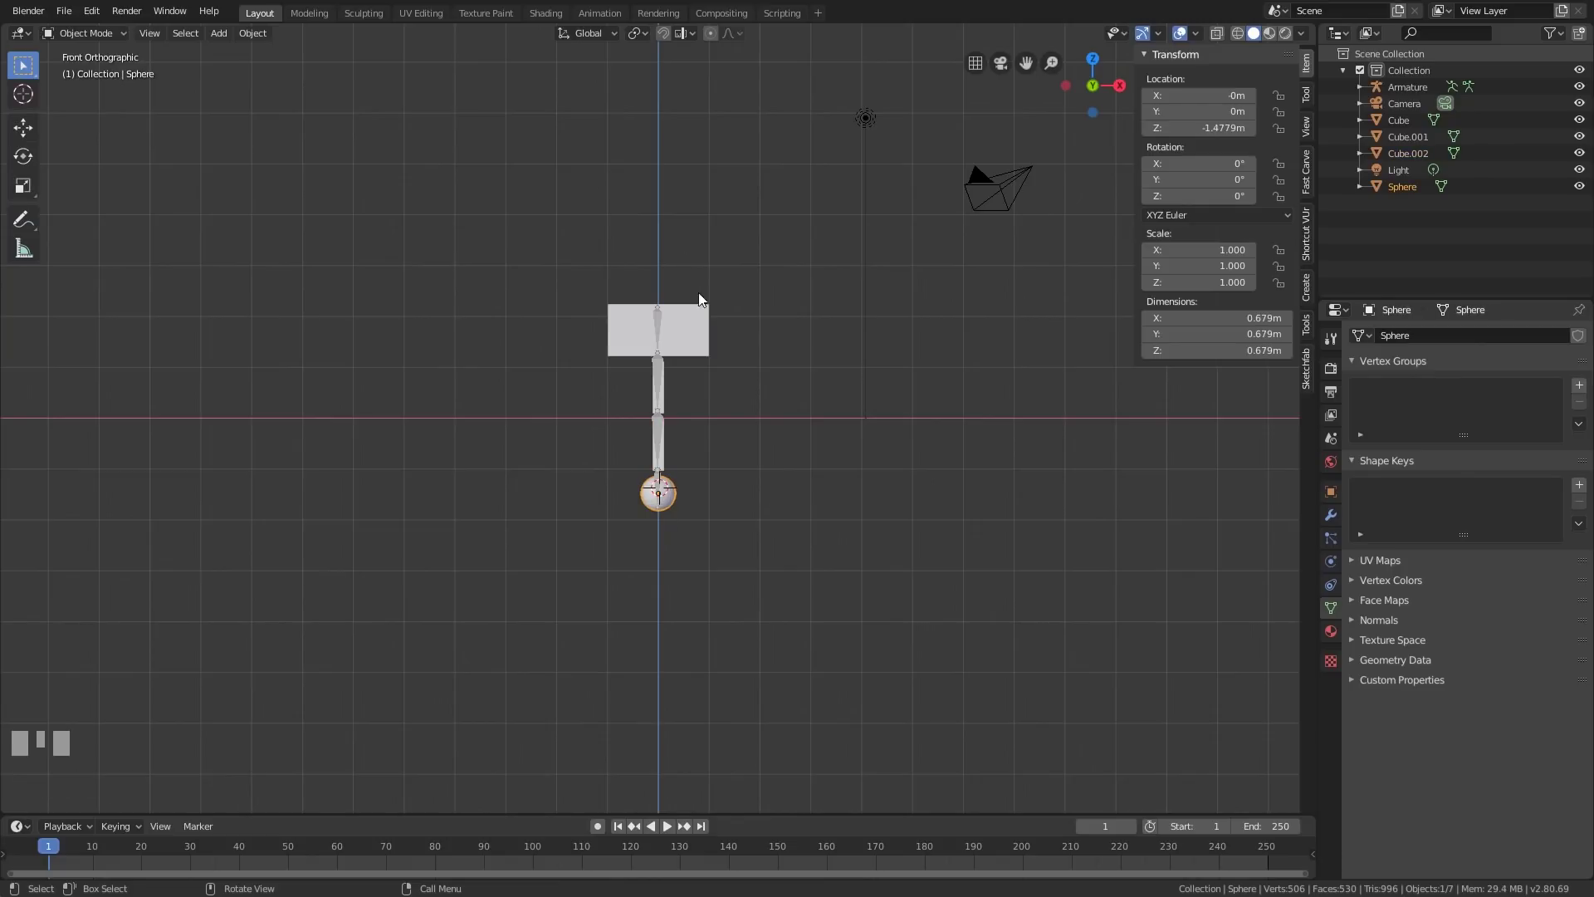
{"action": "left_click", "coordinate": [706, 336]}
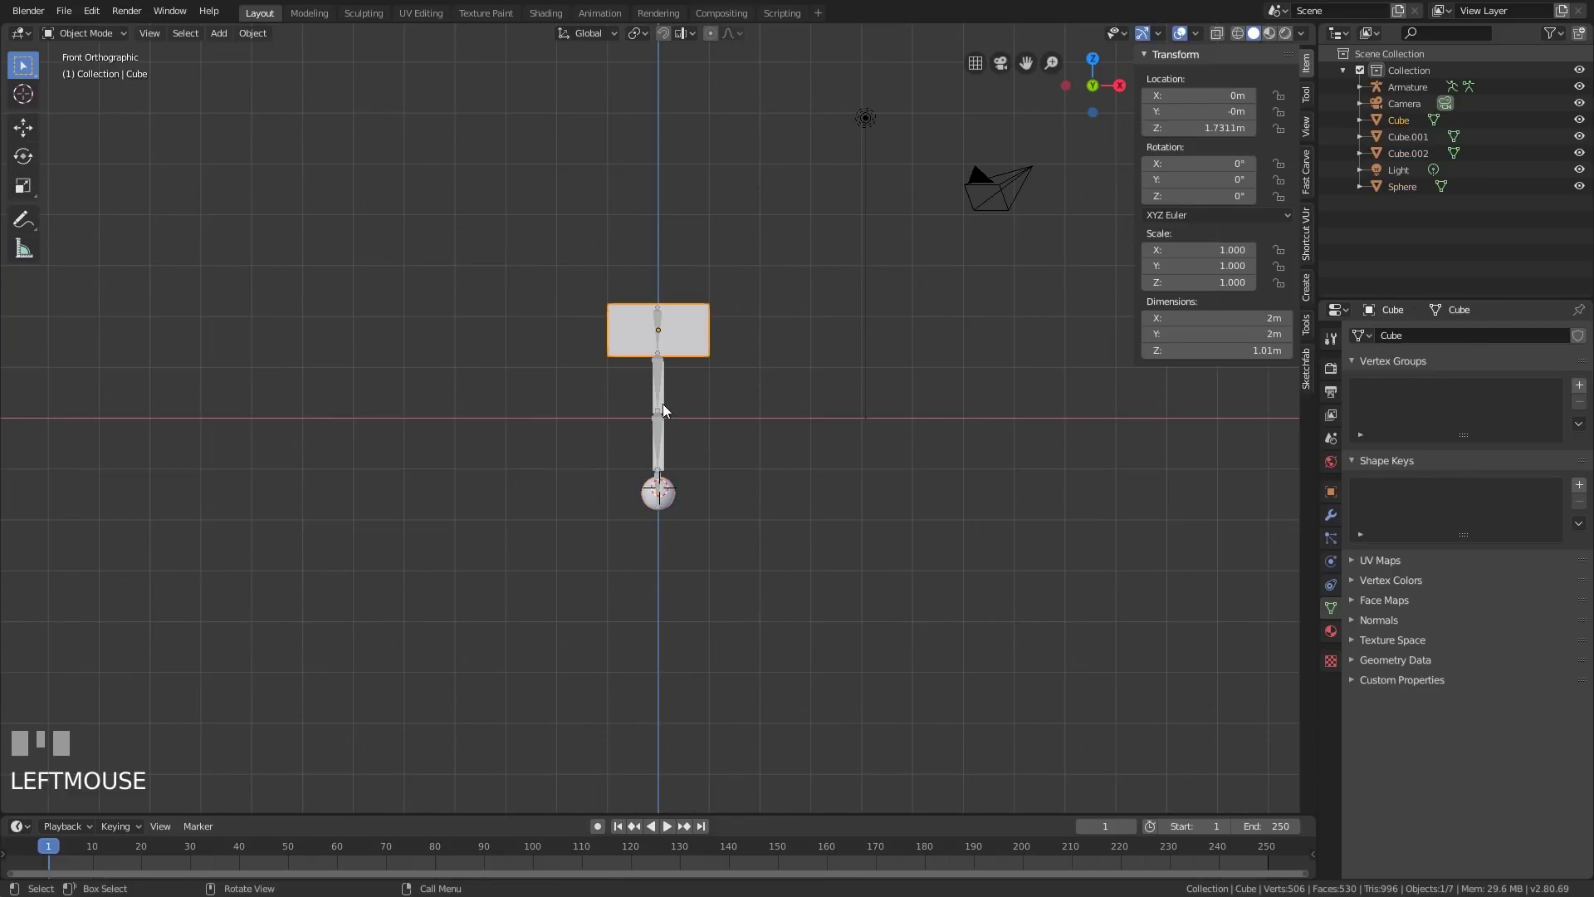
{"action": "left_click", "coordinate": [663, 404], "text": "shift"}
{"action": "left_click", "coordinate": [666, 455], "text": "shift"}
- Add the ball and armature to the selection, parent With Automatic Weights, and enter Pose Mode
{"action": "left_click", "coordinate": [660, 495], "text": "shift"}
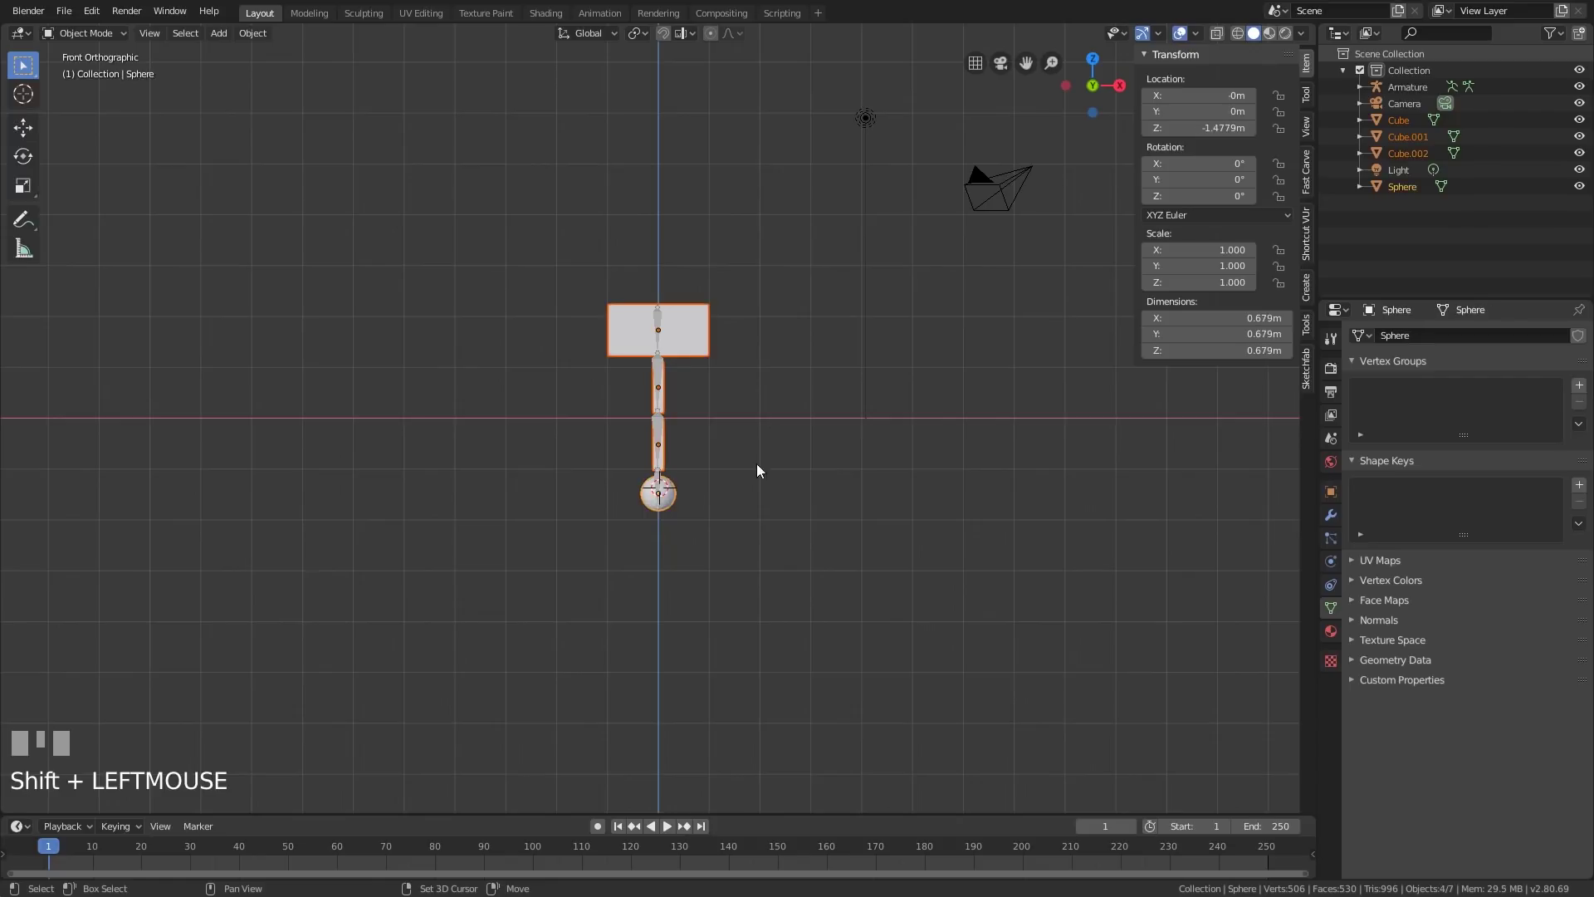
{"action": "left_click", "coordinate": [660, 322], "text": "shift"}
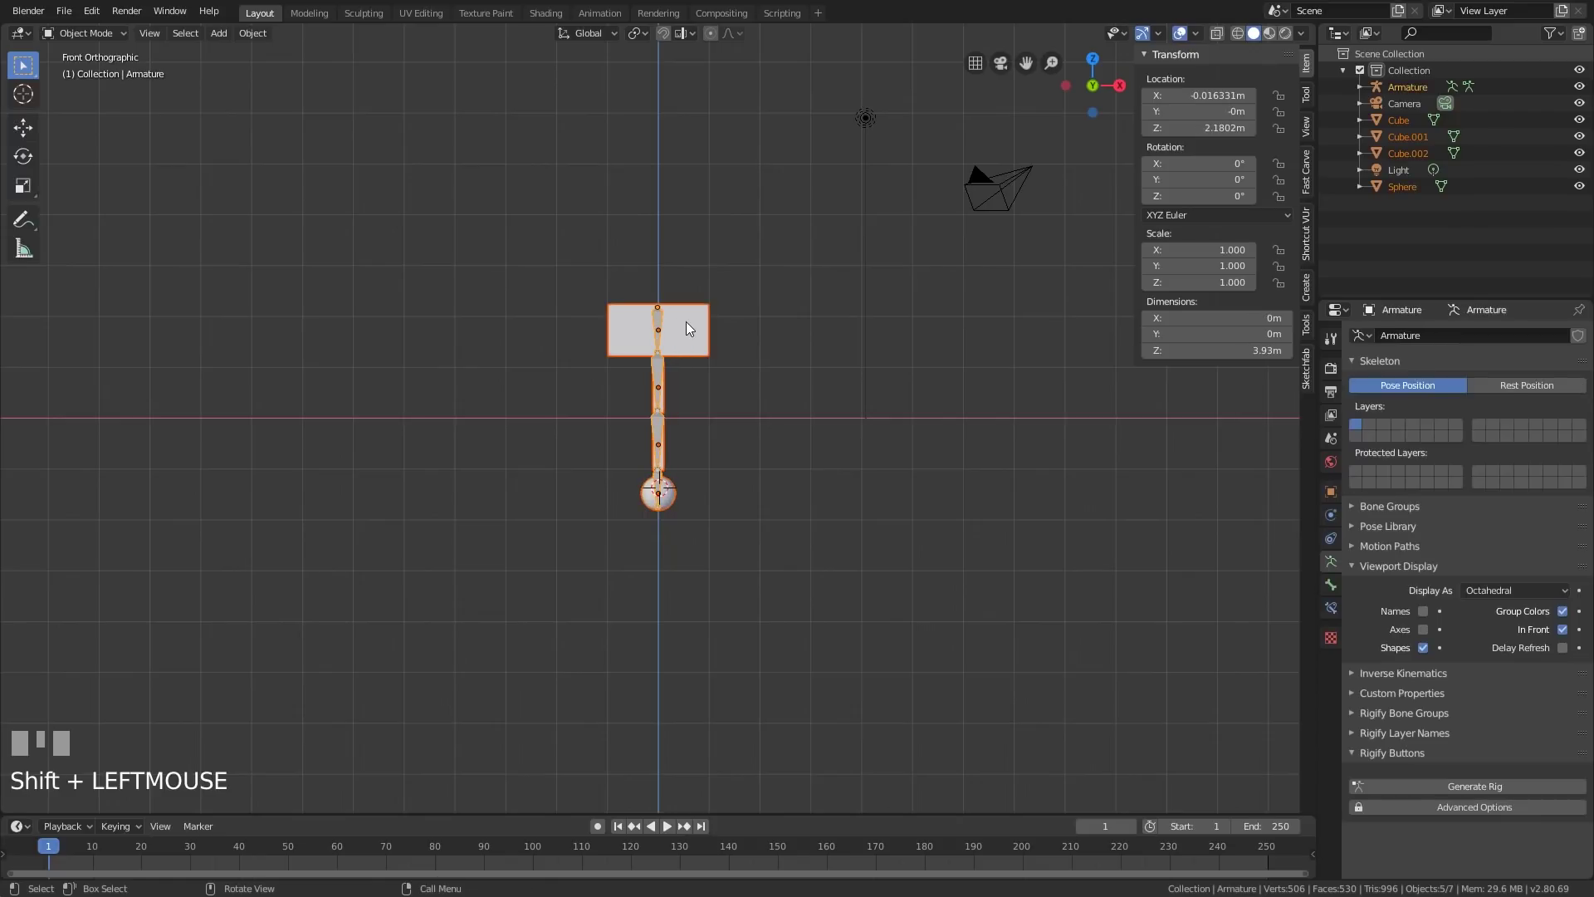
{"action": "key", "text": "ctrl+p"}
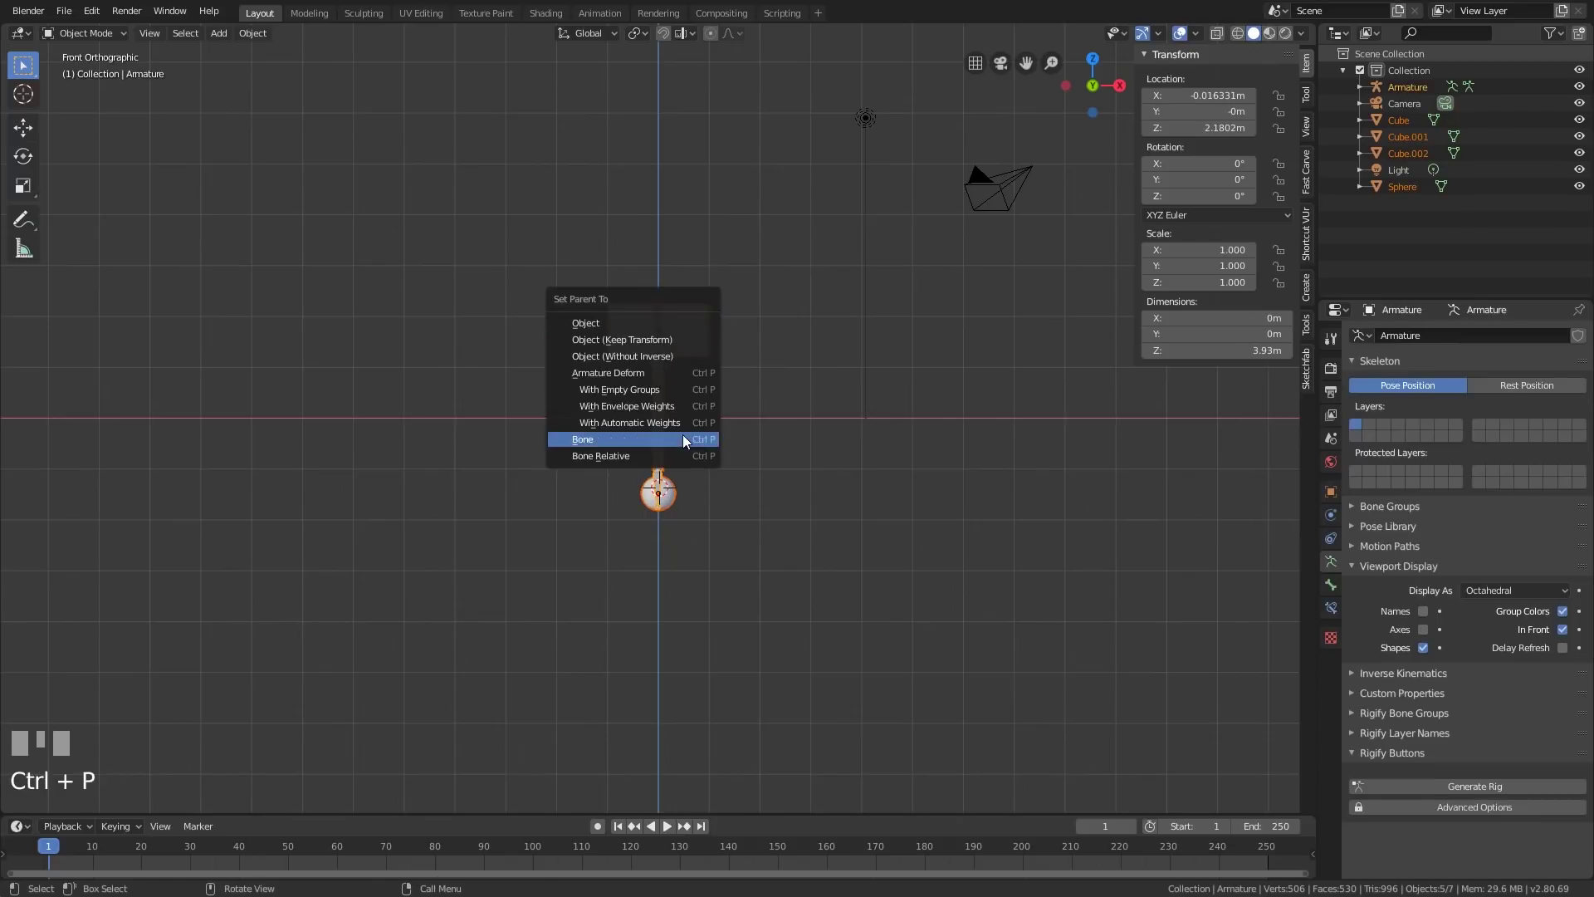
{"action": "left_click", "coordinate": [661, 422]}
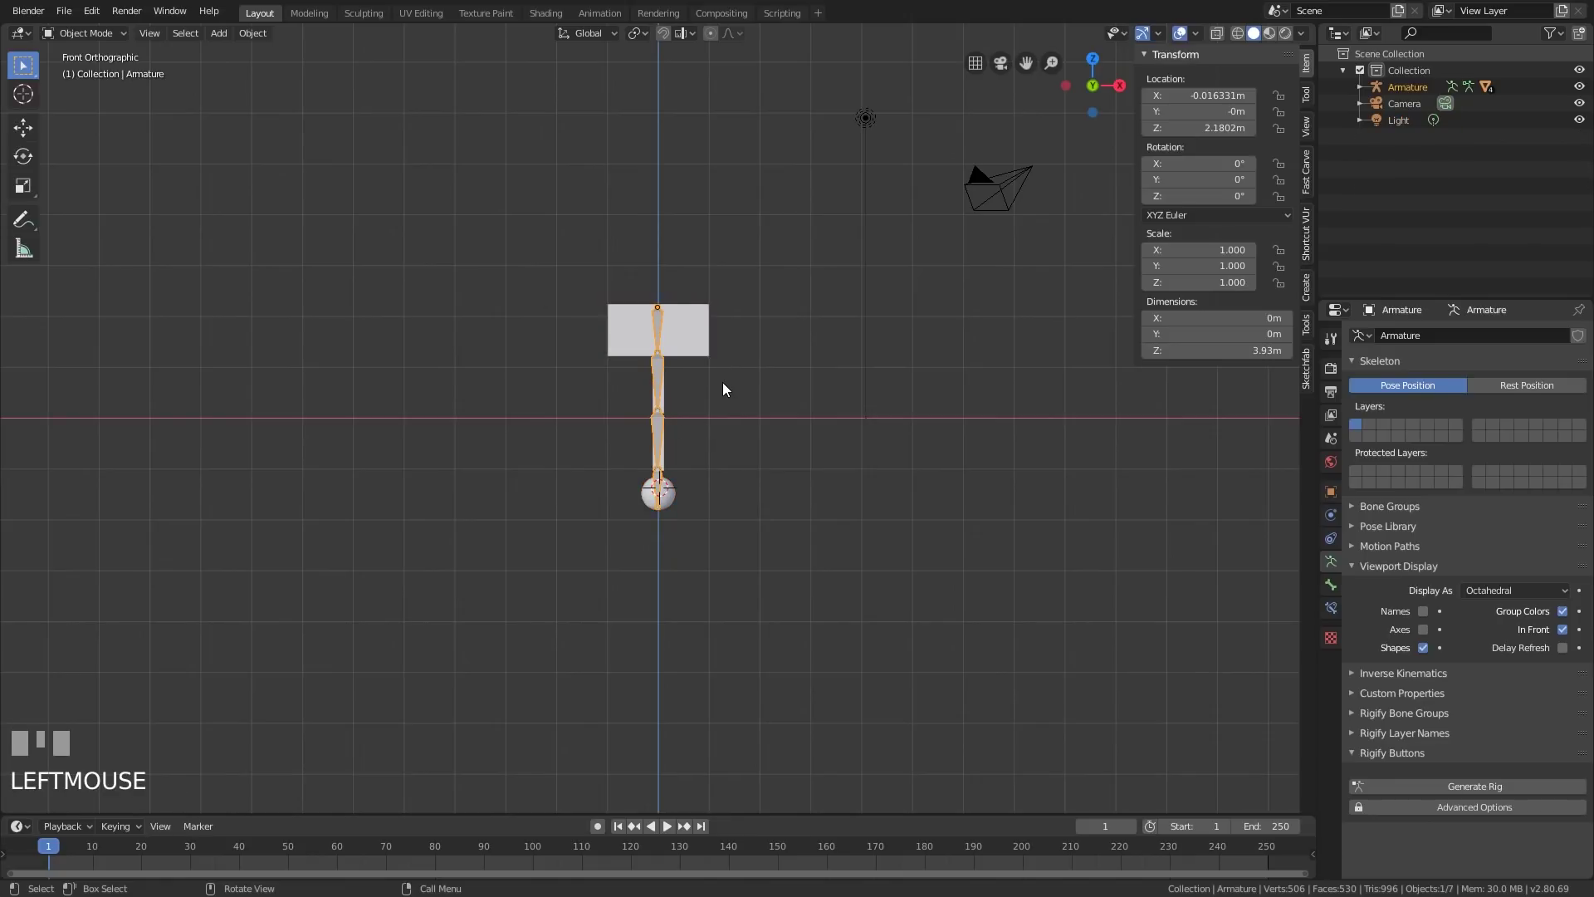
{"action": "key", "text": "ctrl+Tab"}
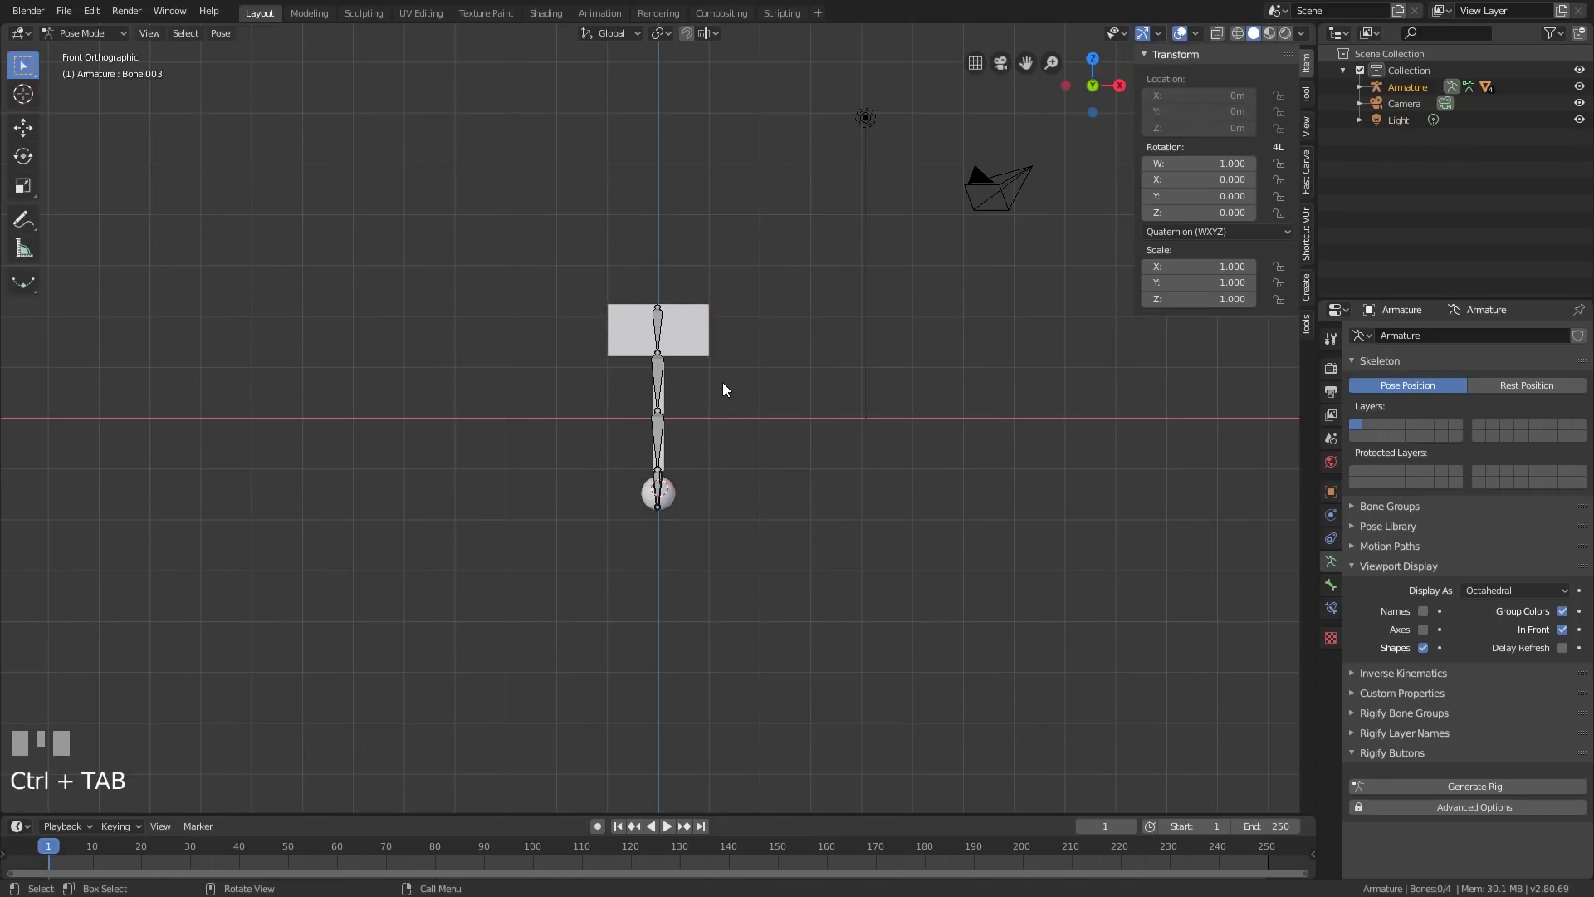
- Test-rotate Bone.001, Bone.002 and the end bone, then undo the test swing
{"action": "left_click", "coordinate": [661, 370]}
{"action": "key", "text": "r"}
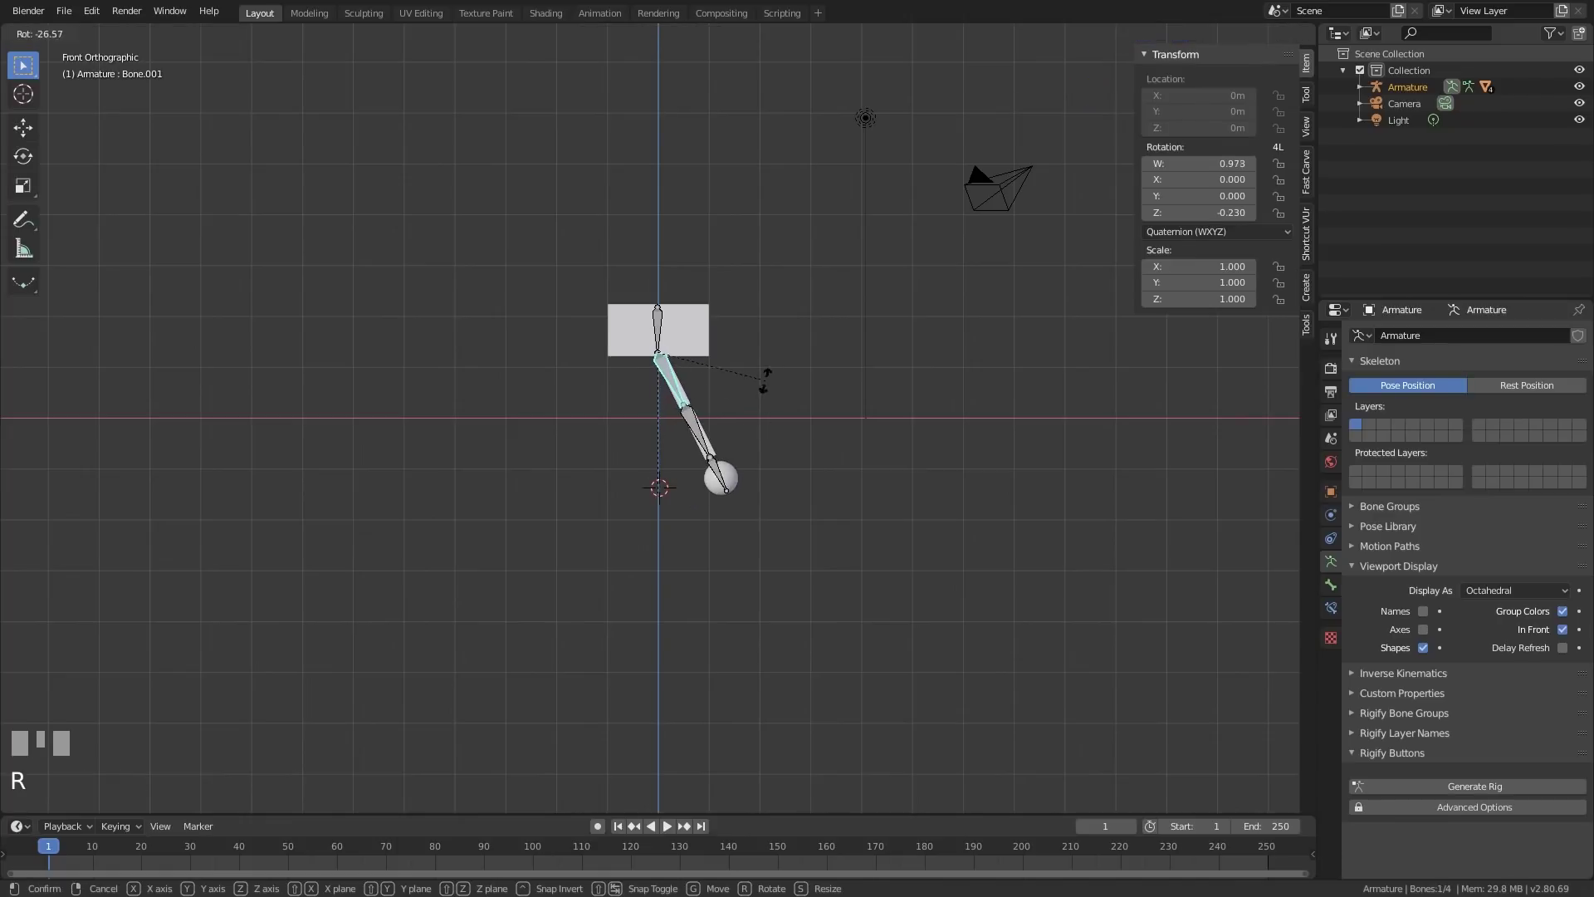
{"action": "left_click", "coordinate": [710, 445]}
{"action": "left_click", "coordinate": [710, 445]}
{"action": "key", "text": "r"}
{"action": "left_click", "coordinate": [771, 448]}
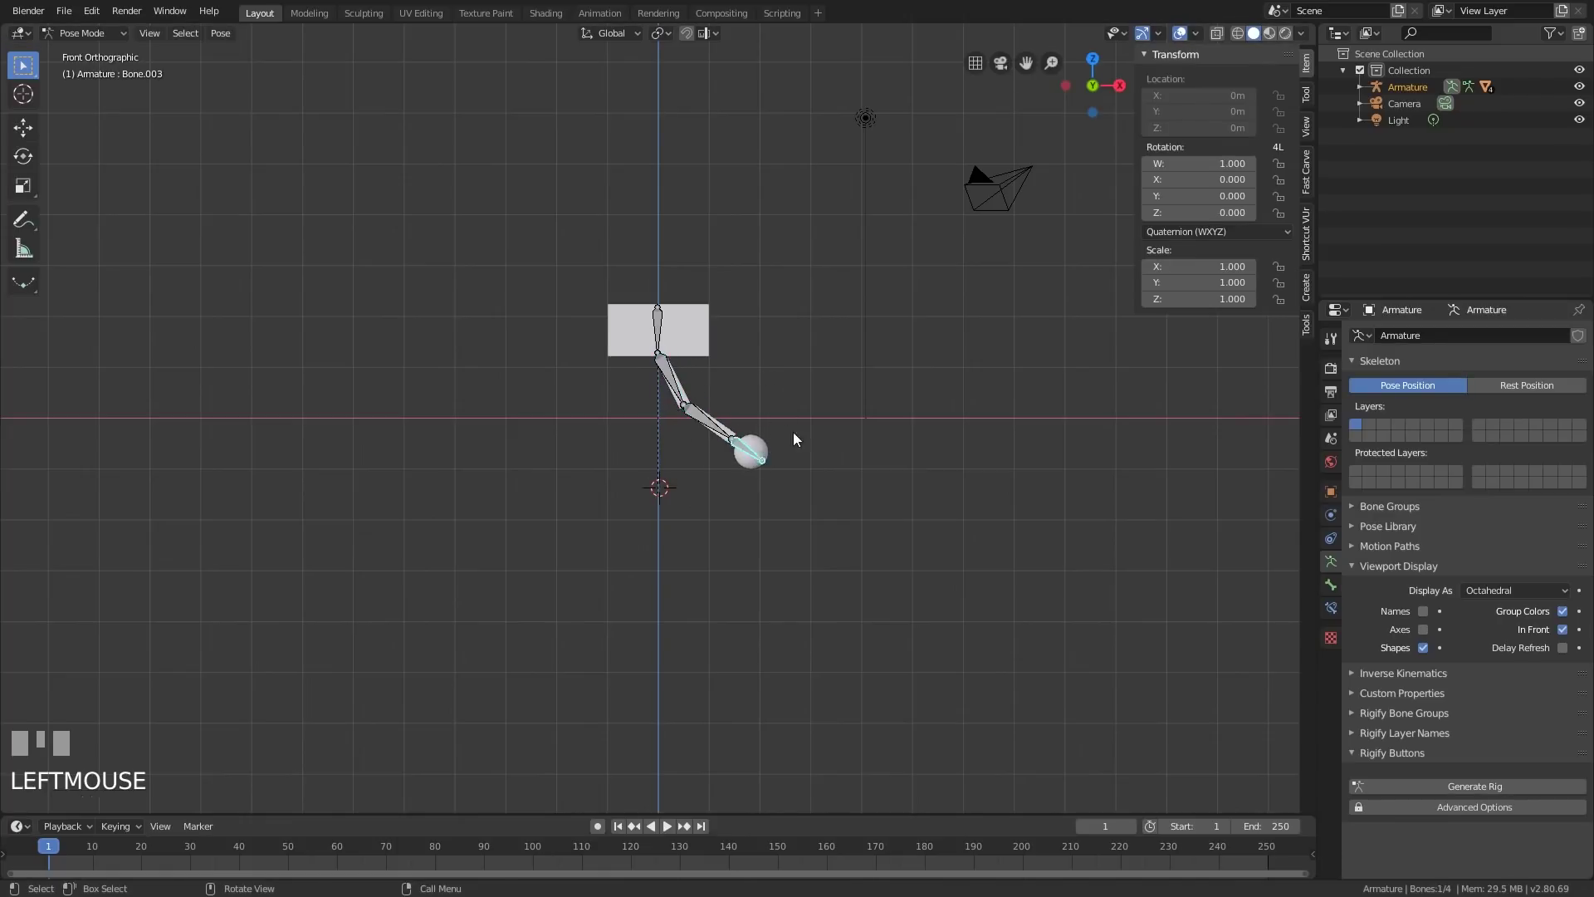
{"action": "key", "text": "r"}
{"action": "left_click", "coordinate": [834, 334]}
{"action": "key", "text": "ctrl+z"}
{"action": "key", "text": "ctrl+z"}
{"action": "key", "text": "ctrl+z"}
{"action": "key", "text": "ctrl+z"}
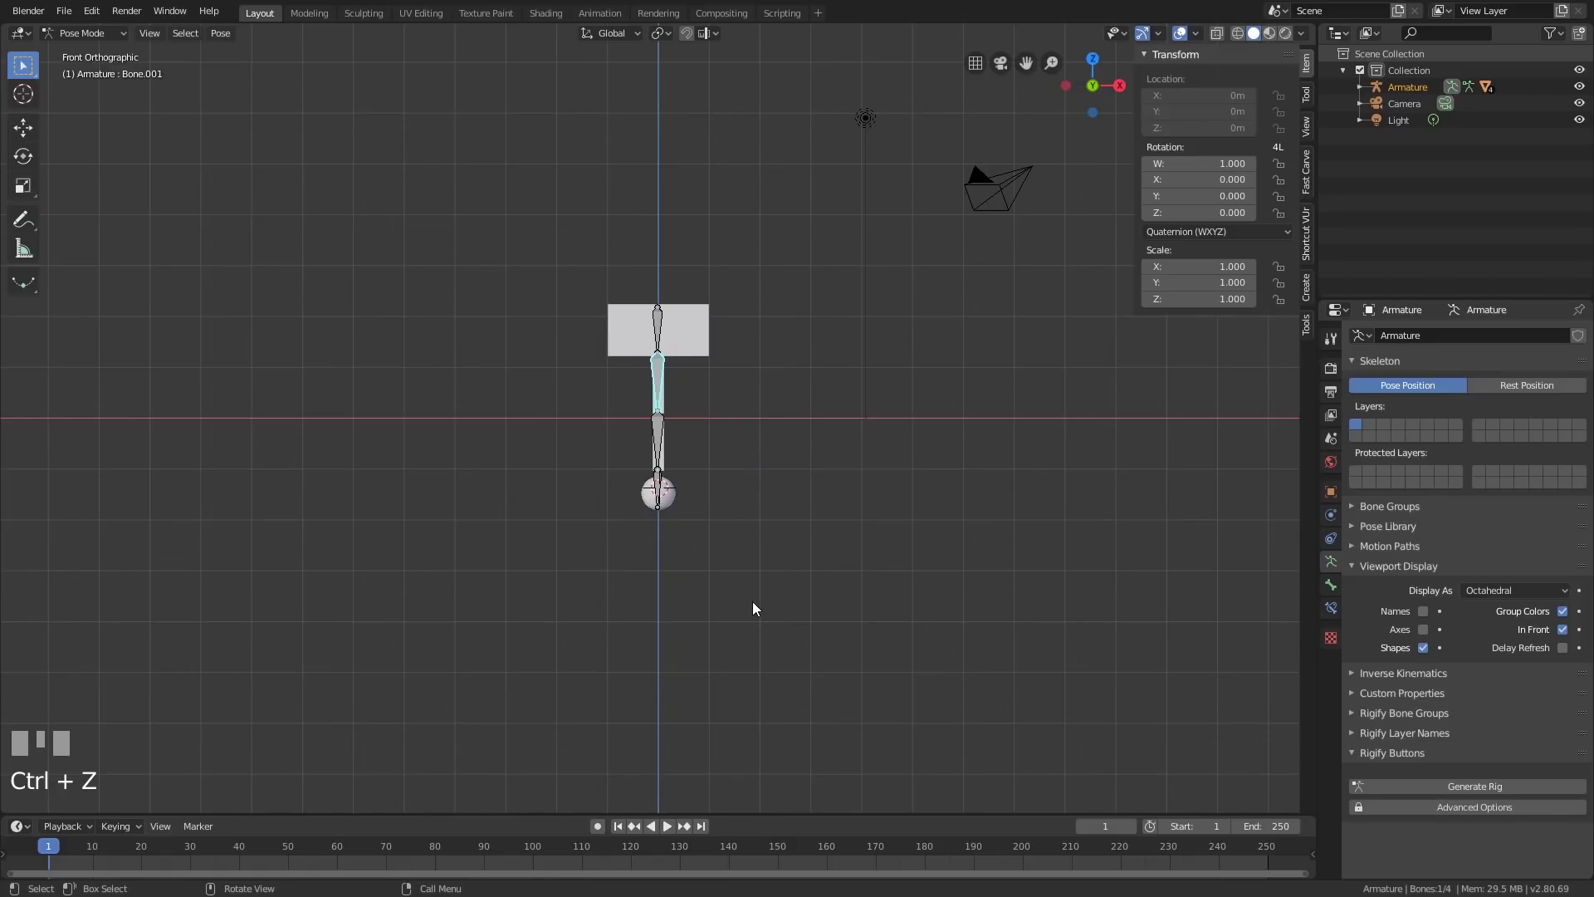
- Move the top bone left along X to about −8.07 m and turn on auto keying
{"action": "left_click", "coordinate": [686, 335]}
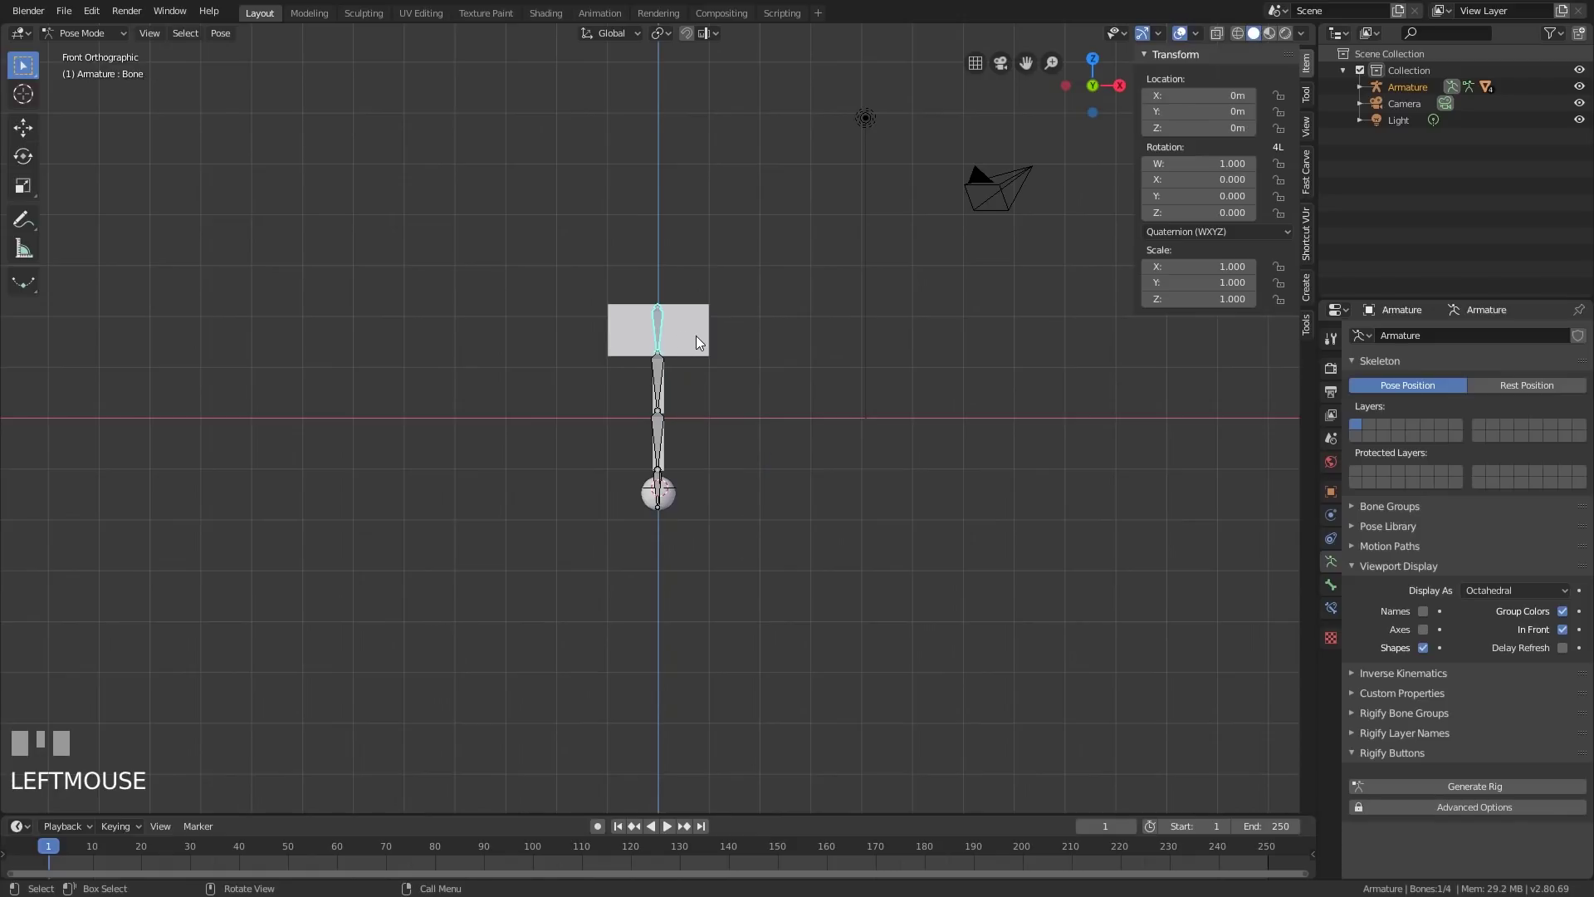
{"action": "key", "text": "g"}
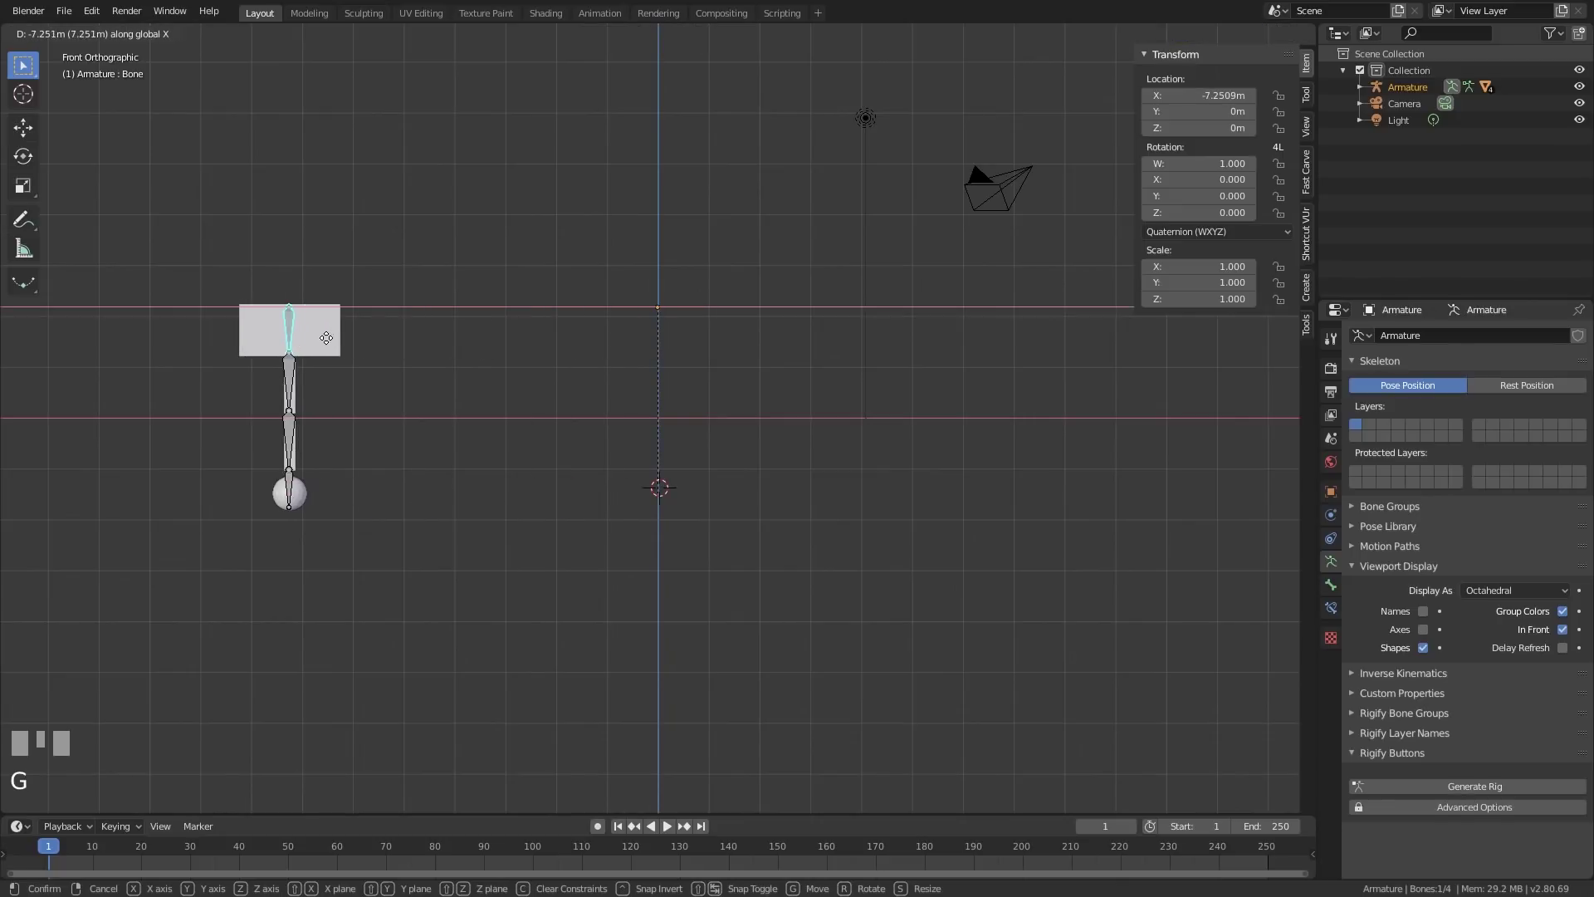
{"action": "left_click", "coordinate": [285, 338]}
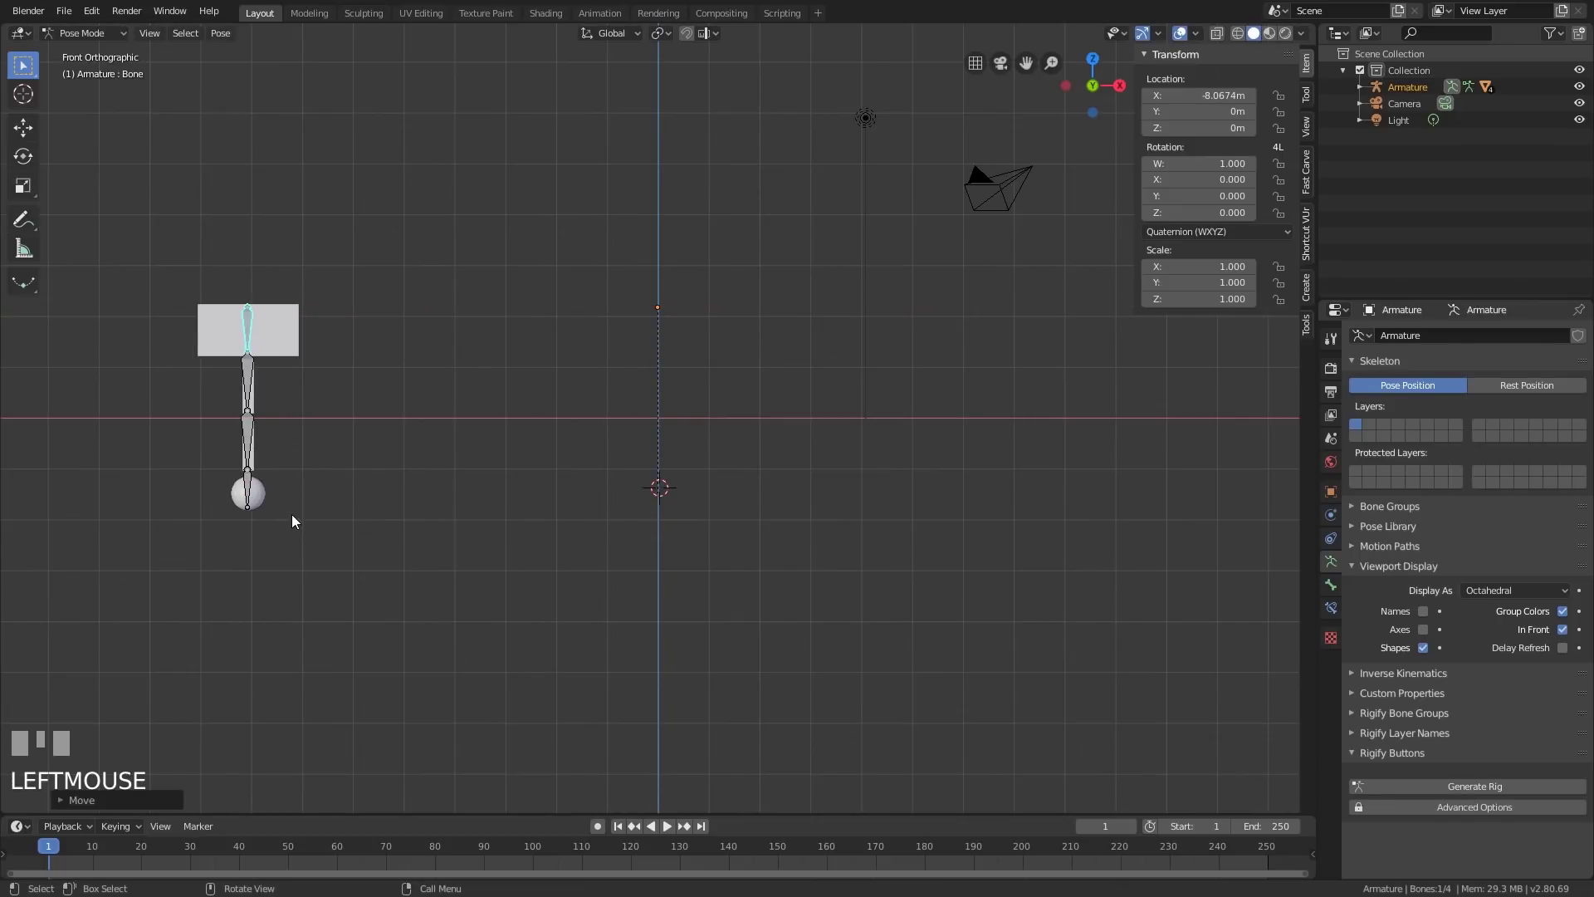
{"action": "left_click", "coordinate": [597, 826]}
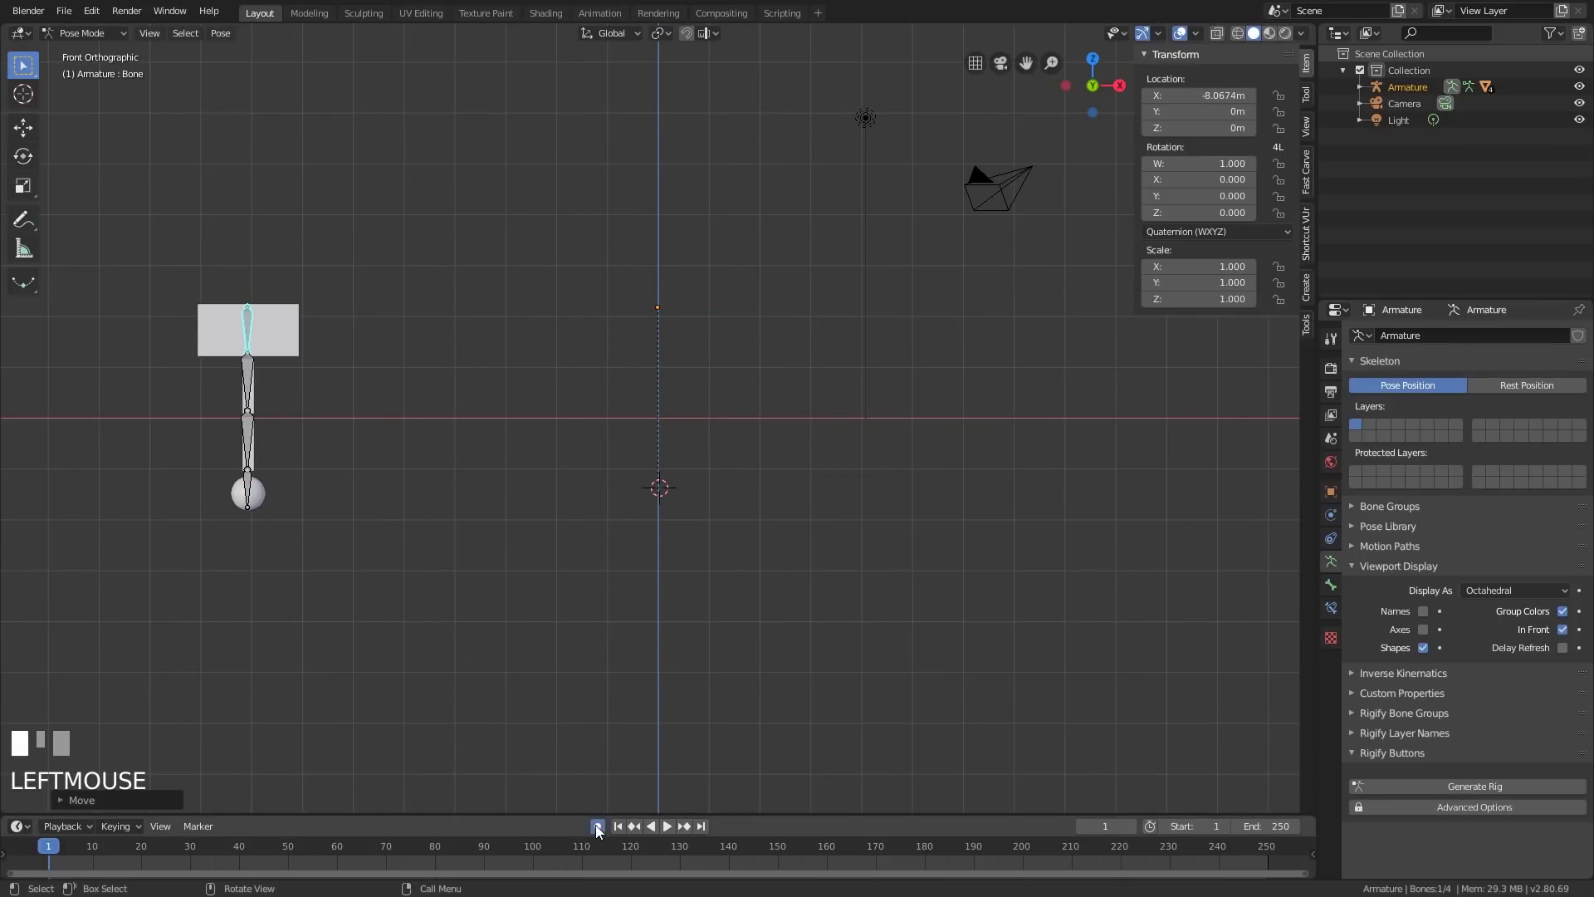
- Key the root bone in place at frame 1, then at frame 25 move it along X to 9.3249 m
{"action": "key", "text": "g"}
{"action": "left_click", "coordinate": [255, 318]}
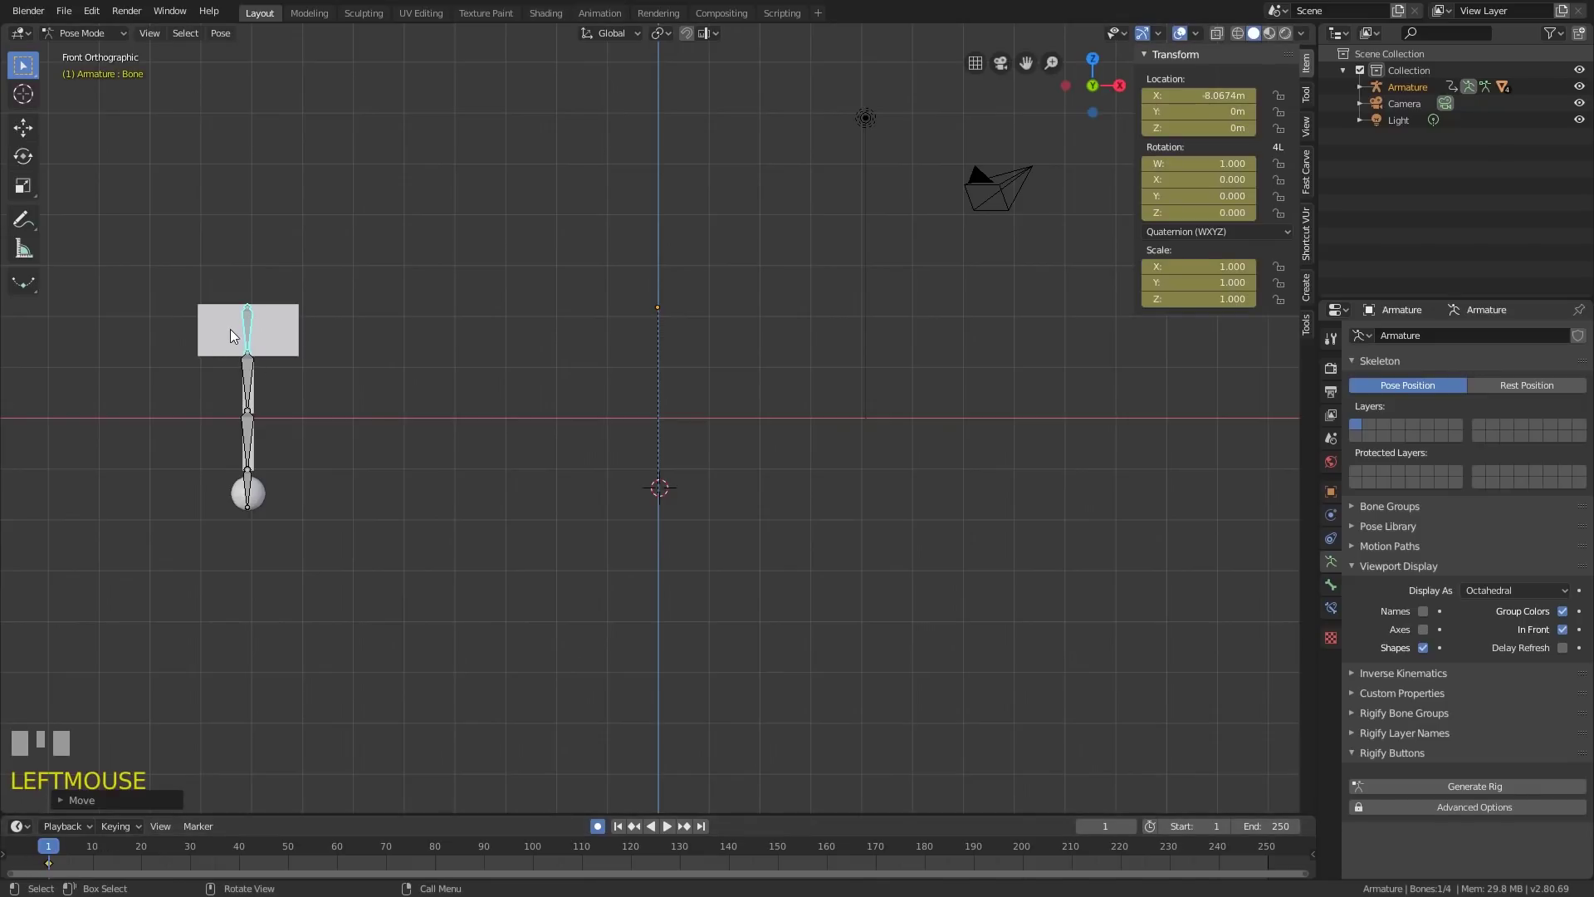
{"action": "left_click", "coordinate": [166, 845]}
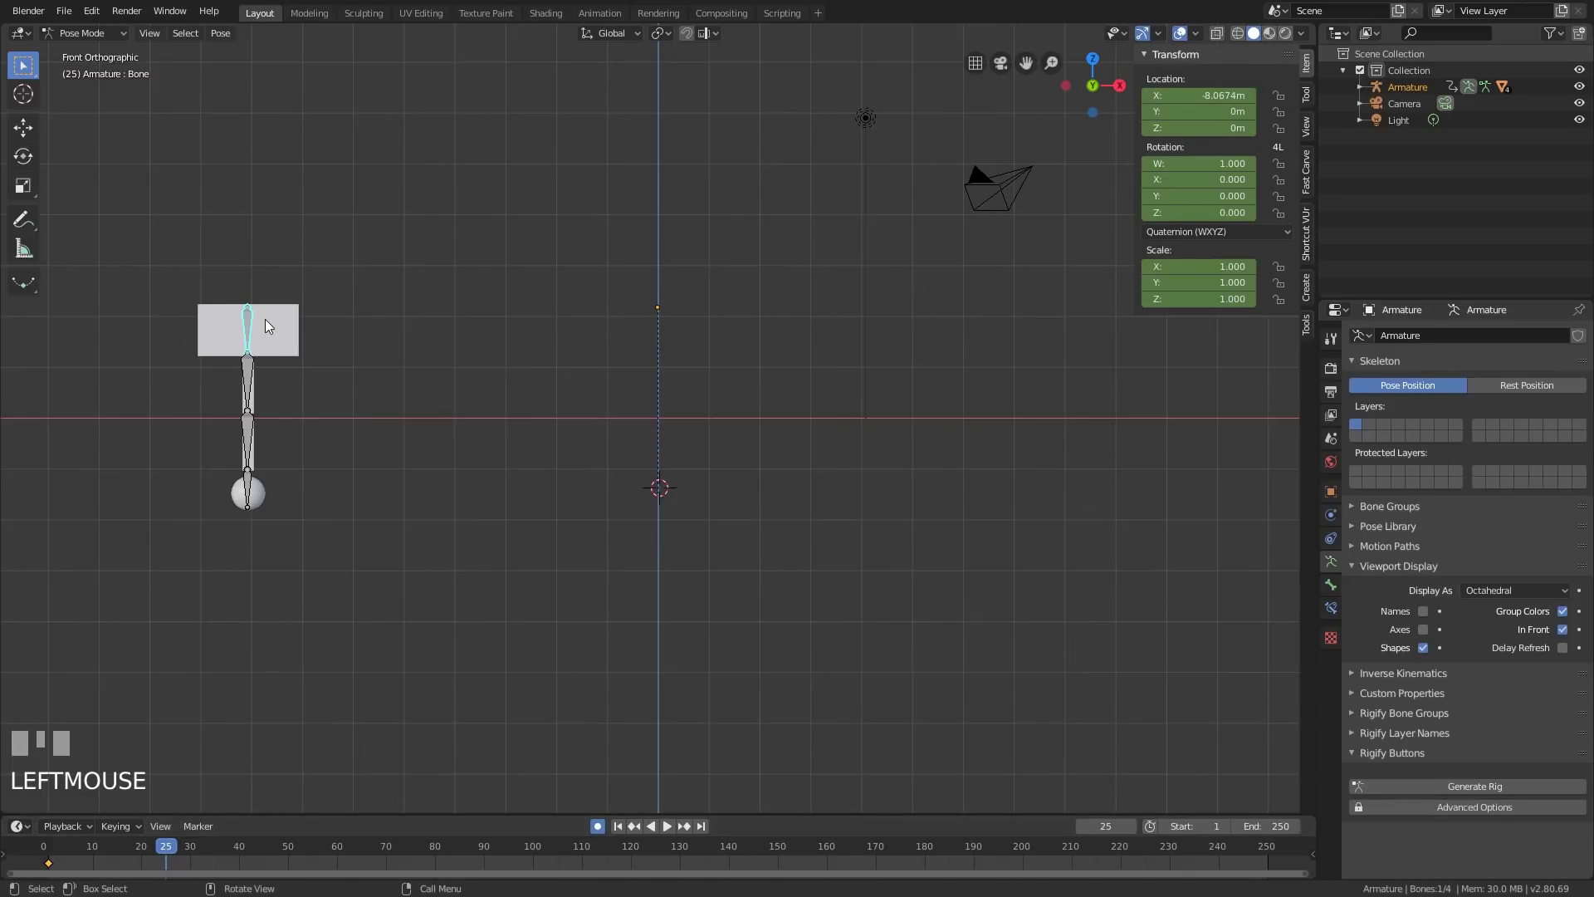
{"action": "key", "text": "g"}
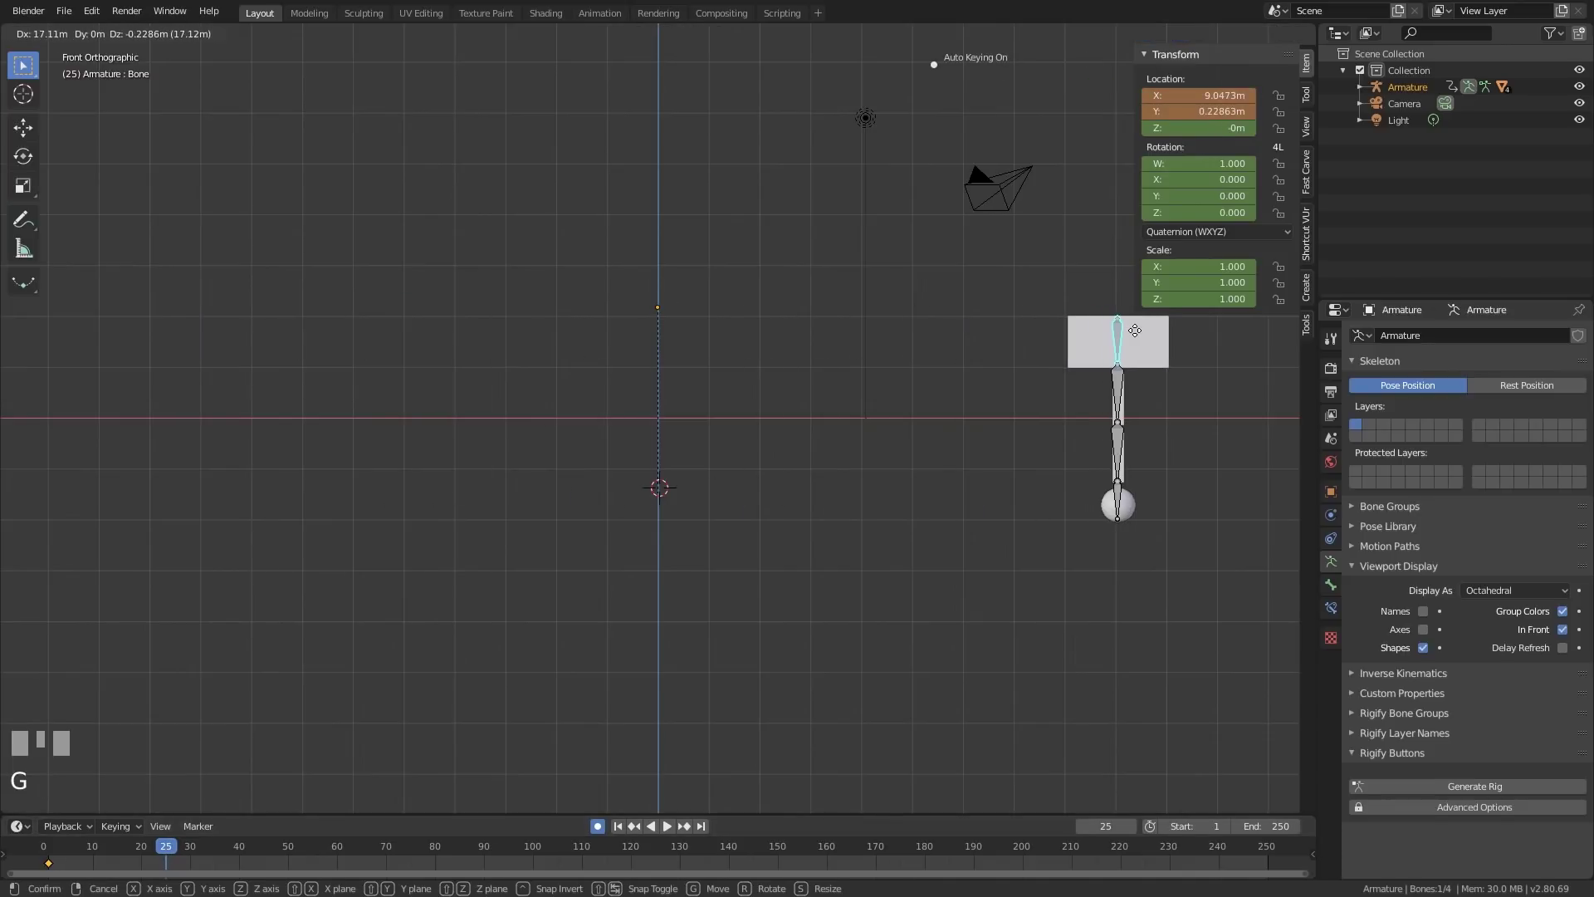
{"action": "key", "text": "x"}
{"action": "left_click", "coordinate": [1151, 334]}
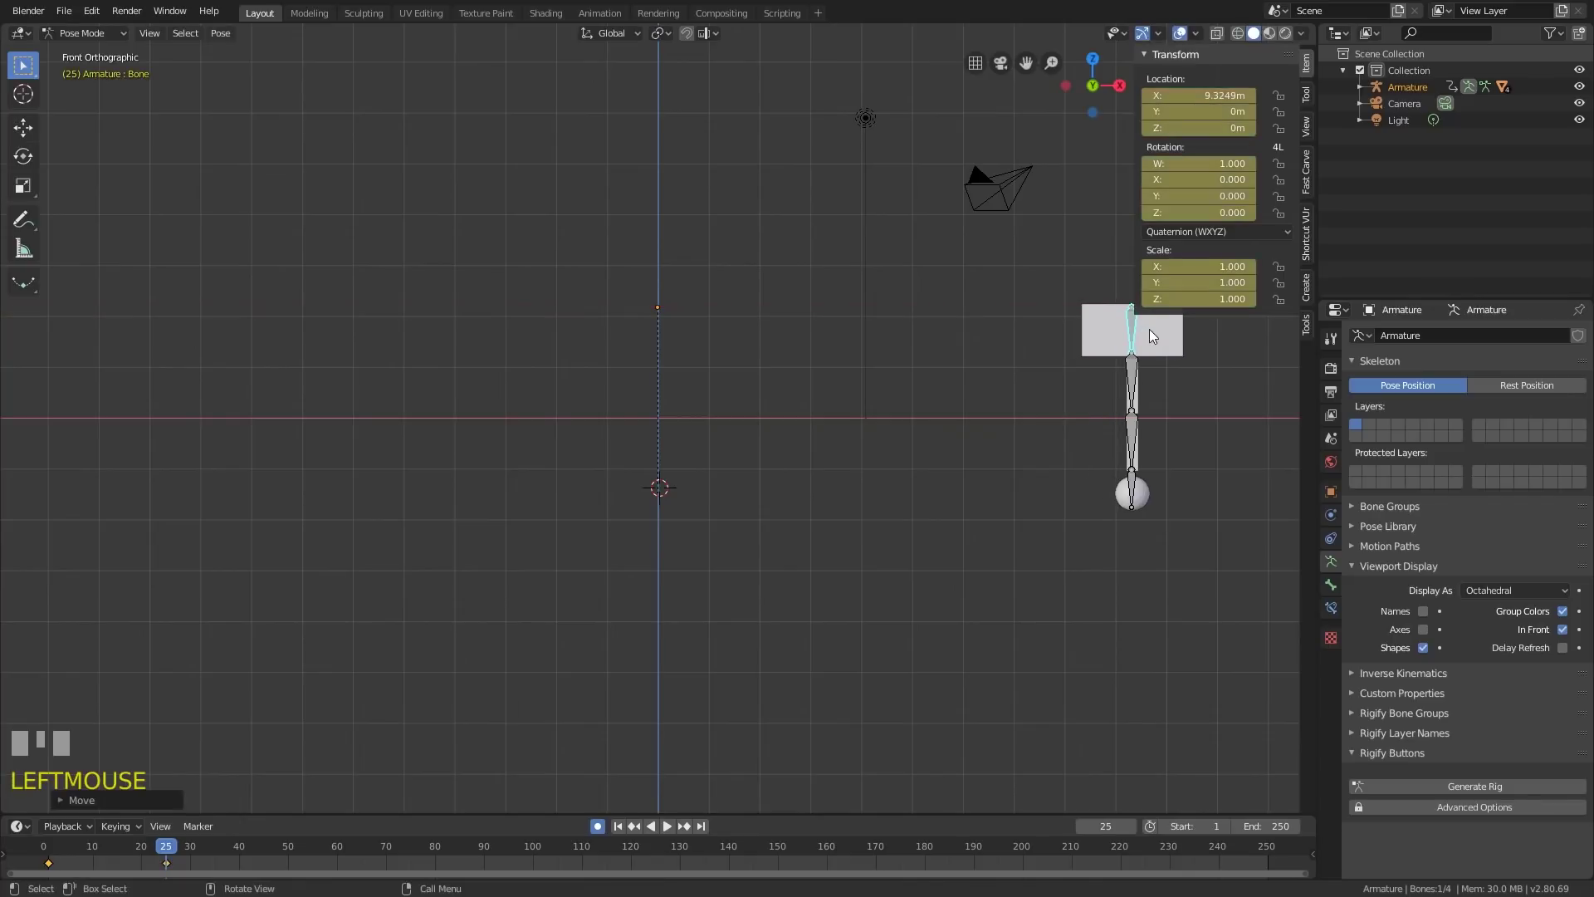
- Hide the sidebar, preview the slide across frames 1–22, and select Bone.001
{"action": "key", "text": "n"}
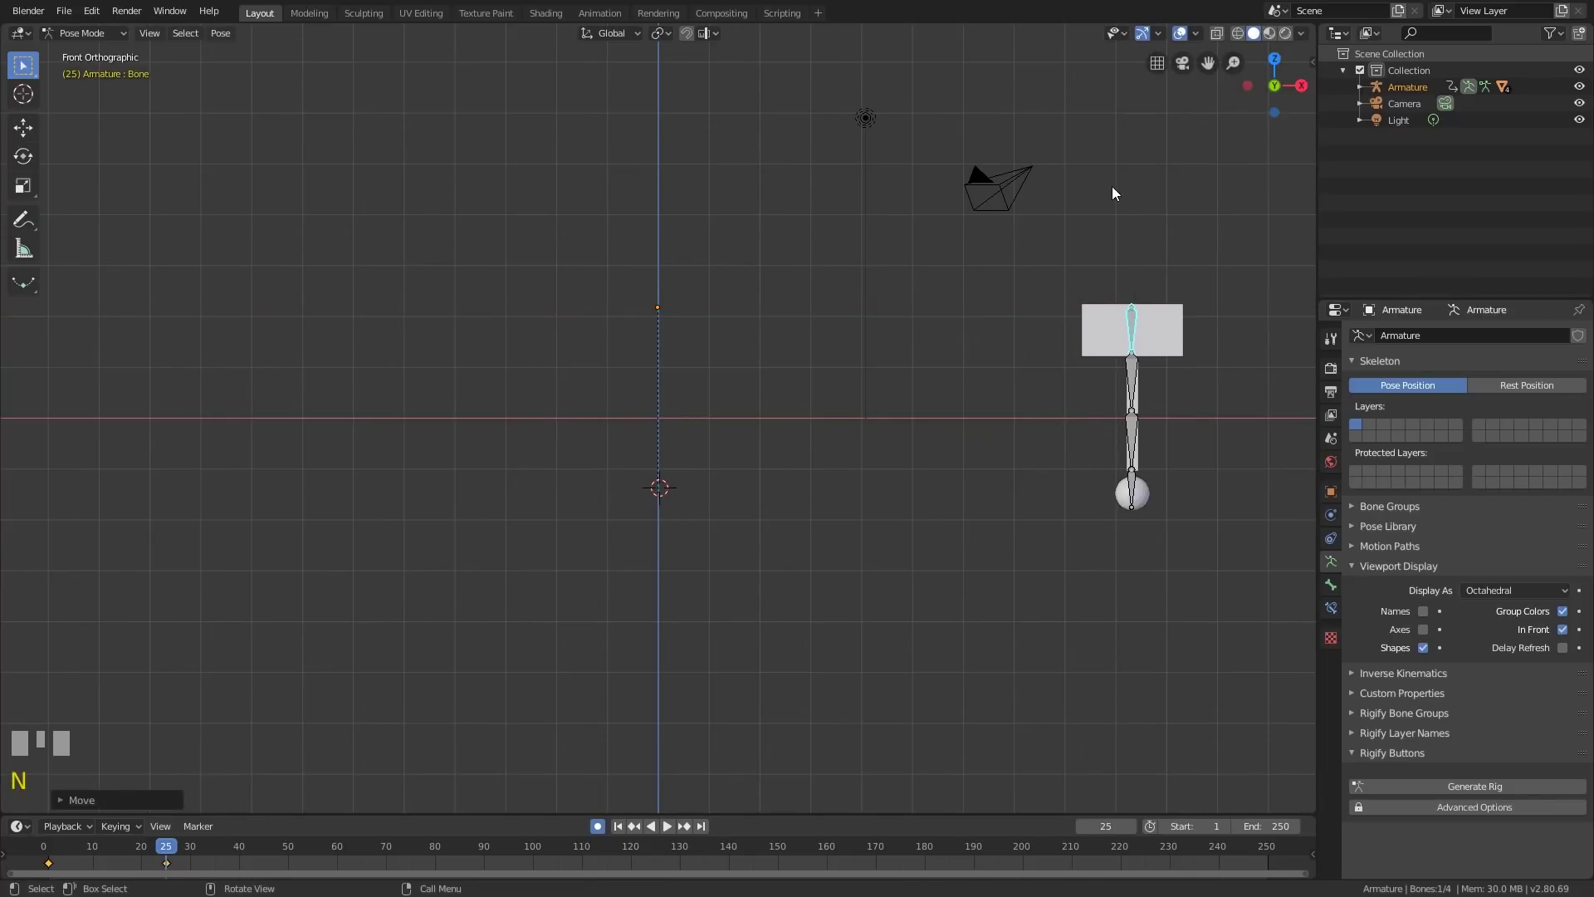
{"action": "mouse_move", "coordinate": [48, 849]}
{"action": "left_mouse_down"}
{"action": "mouse_move", "coordinate": [169, 848]}
{"action": "mouse_move", "coordinate": [46, 848]}
{"action": "mouse_move", "coordinate": [59, 849]}
{"action": "left_mouse_up"}
{"action": "left_click", "coordinate": [264, 396]}
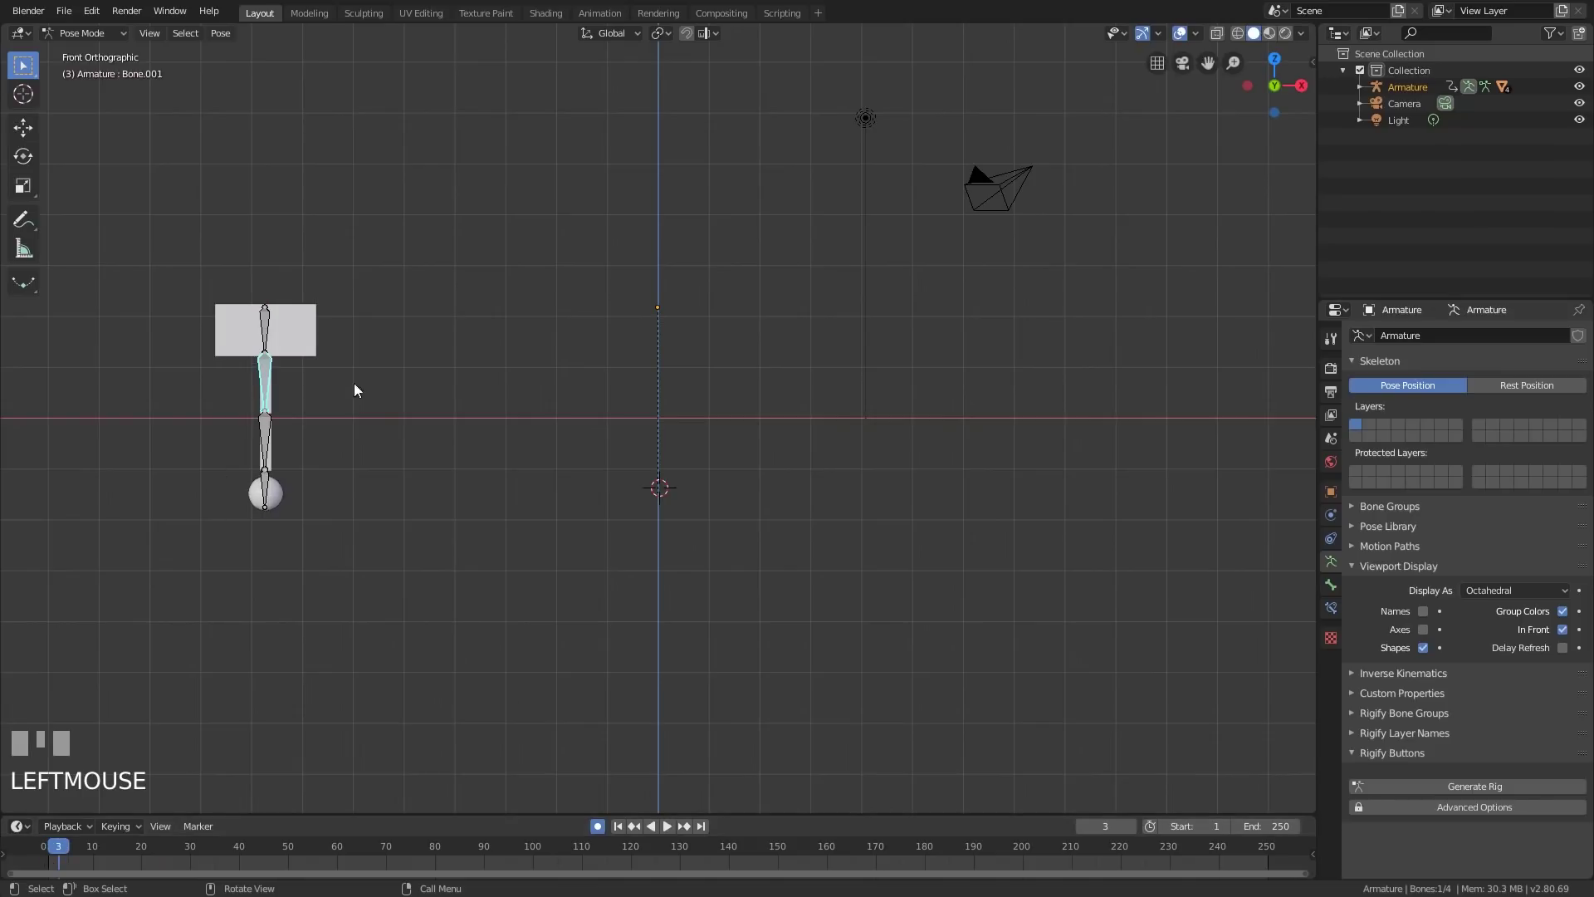
- Key the chain bending in turn: Bone.001 at frame 3, Bone.002 at frame 5, Bone.003 at frame 7
{"action": "key", "text": "r"}
{"action": "left_click", "coordinate": [384, 397]}
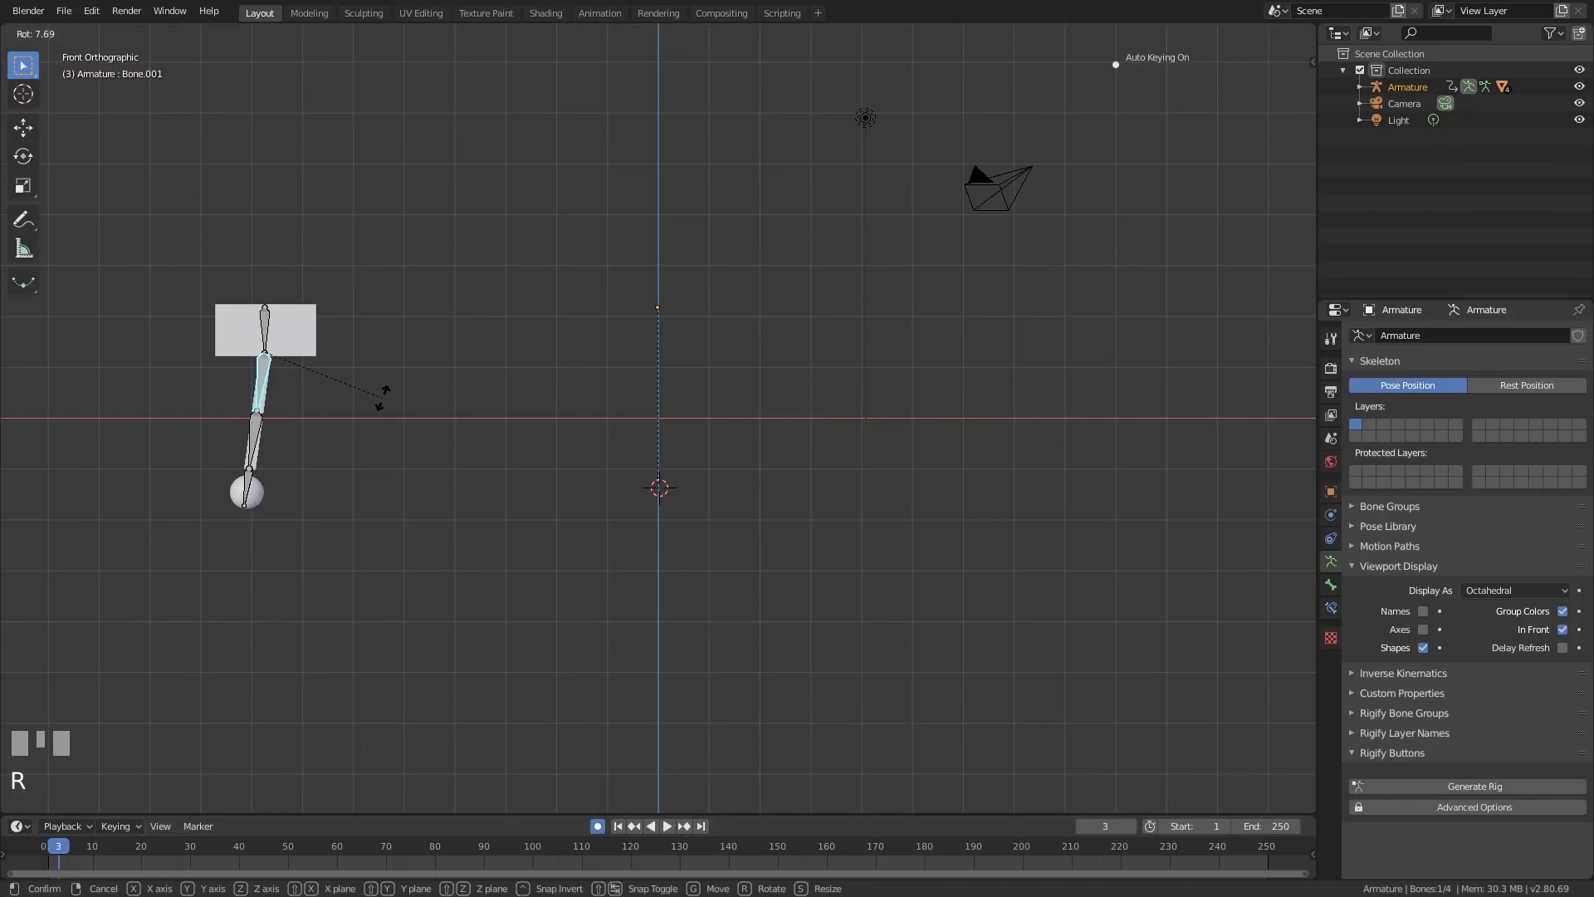
{"action": "left_click", "coordinate": [68, 846]}
{"action": "left_click", "coordinate": [302, 430]}
{"action": "key", "text": "r"}
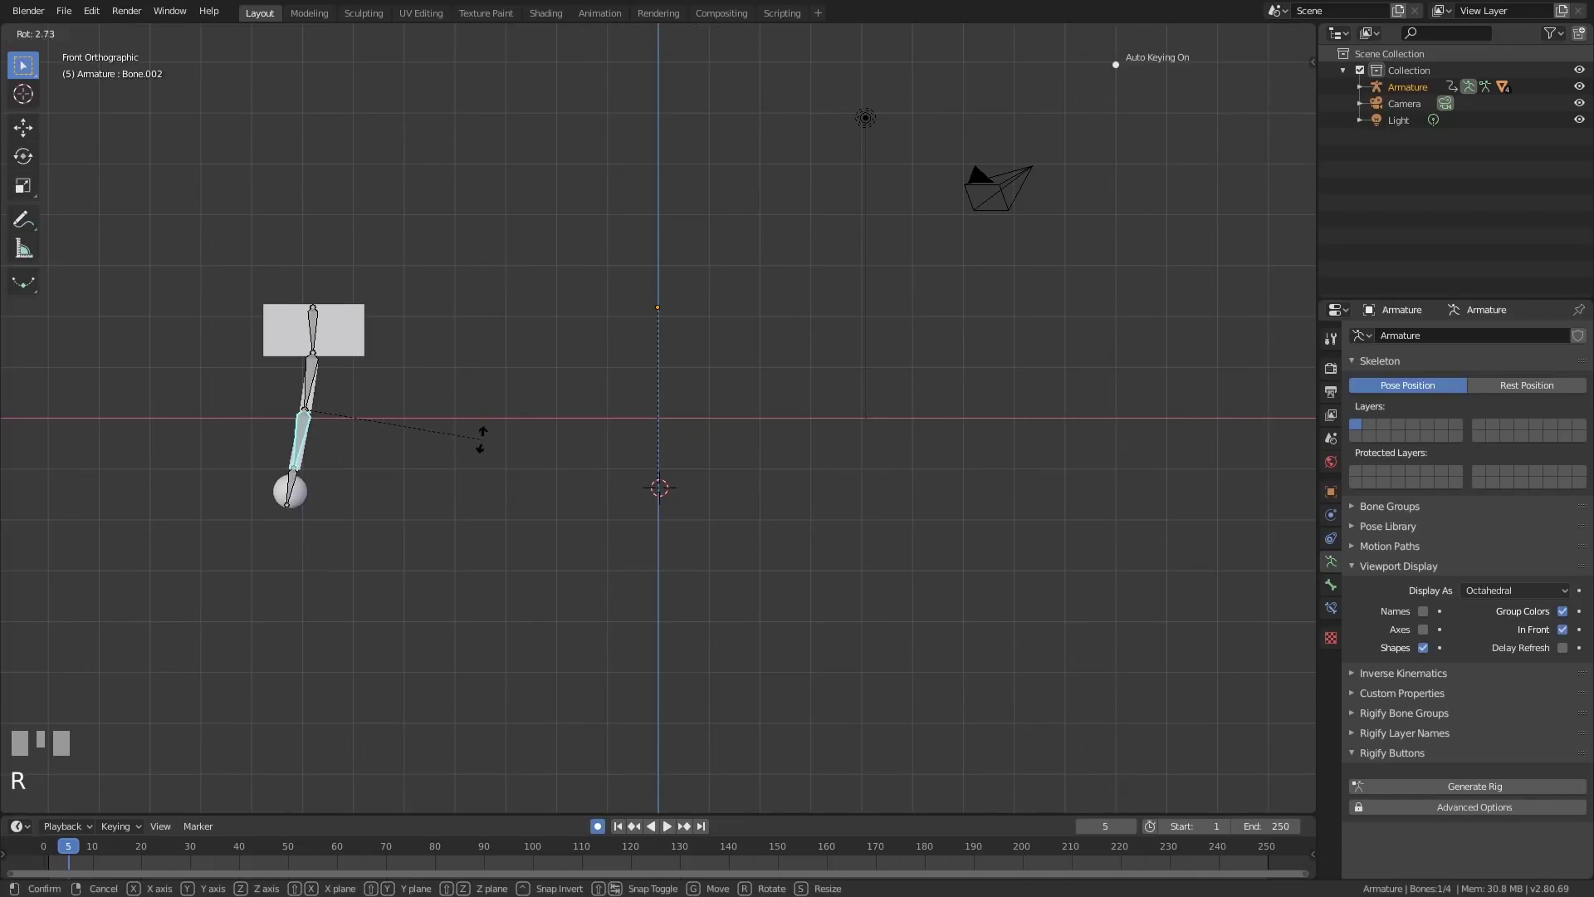
{"action": "left_click", "coordinate": [453, 470]}
{"action": "left_click_drag", "start_coordinate": [106, 846], "coordinate": [48, 856]}
{"action": "left_click", "coordinate": [347, 480]}
{"action": "key", "text": "r"}
{"action": "left_click", "coordinate": [456, 484]}
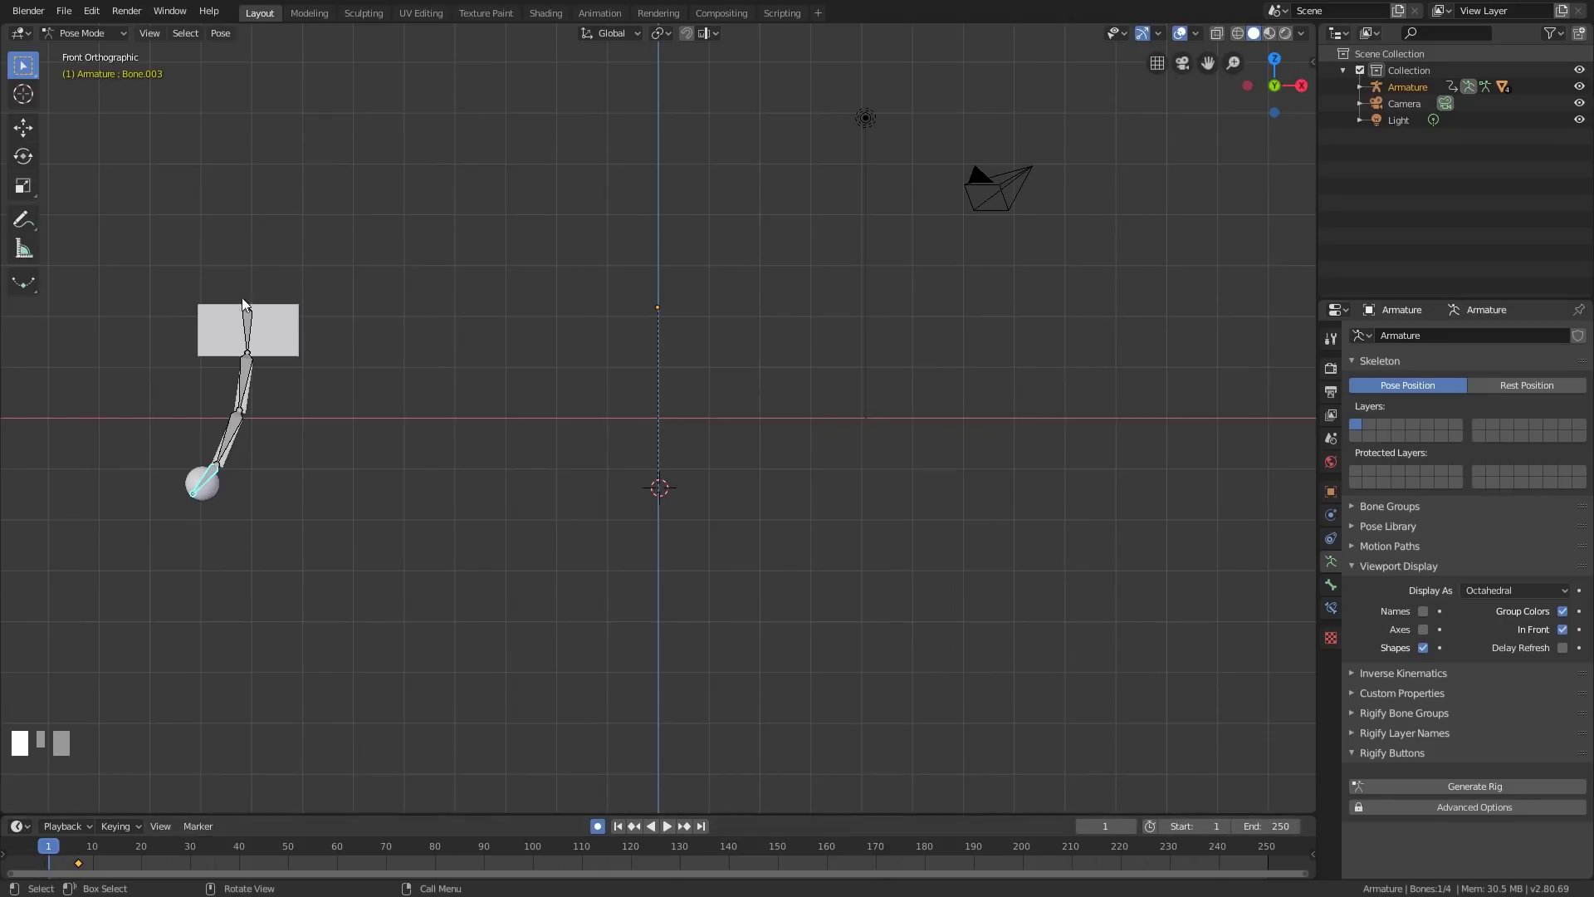
- Select all four bones, clear their rotation with Alt+R, and return to frame 1
{"action": "left_click", "coordinate": [248, 330]}
{"action": "left_click", "coordinate": [245, 416], "text": "shift"}
{"action": "left_click", "coordinate": [228, 440], "text": "shift"}
{"action": "left_click", "coordinate": [206, 480], "text": "shift"}
{"action": "key", "text": "alt+r"}
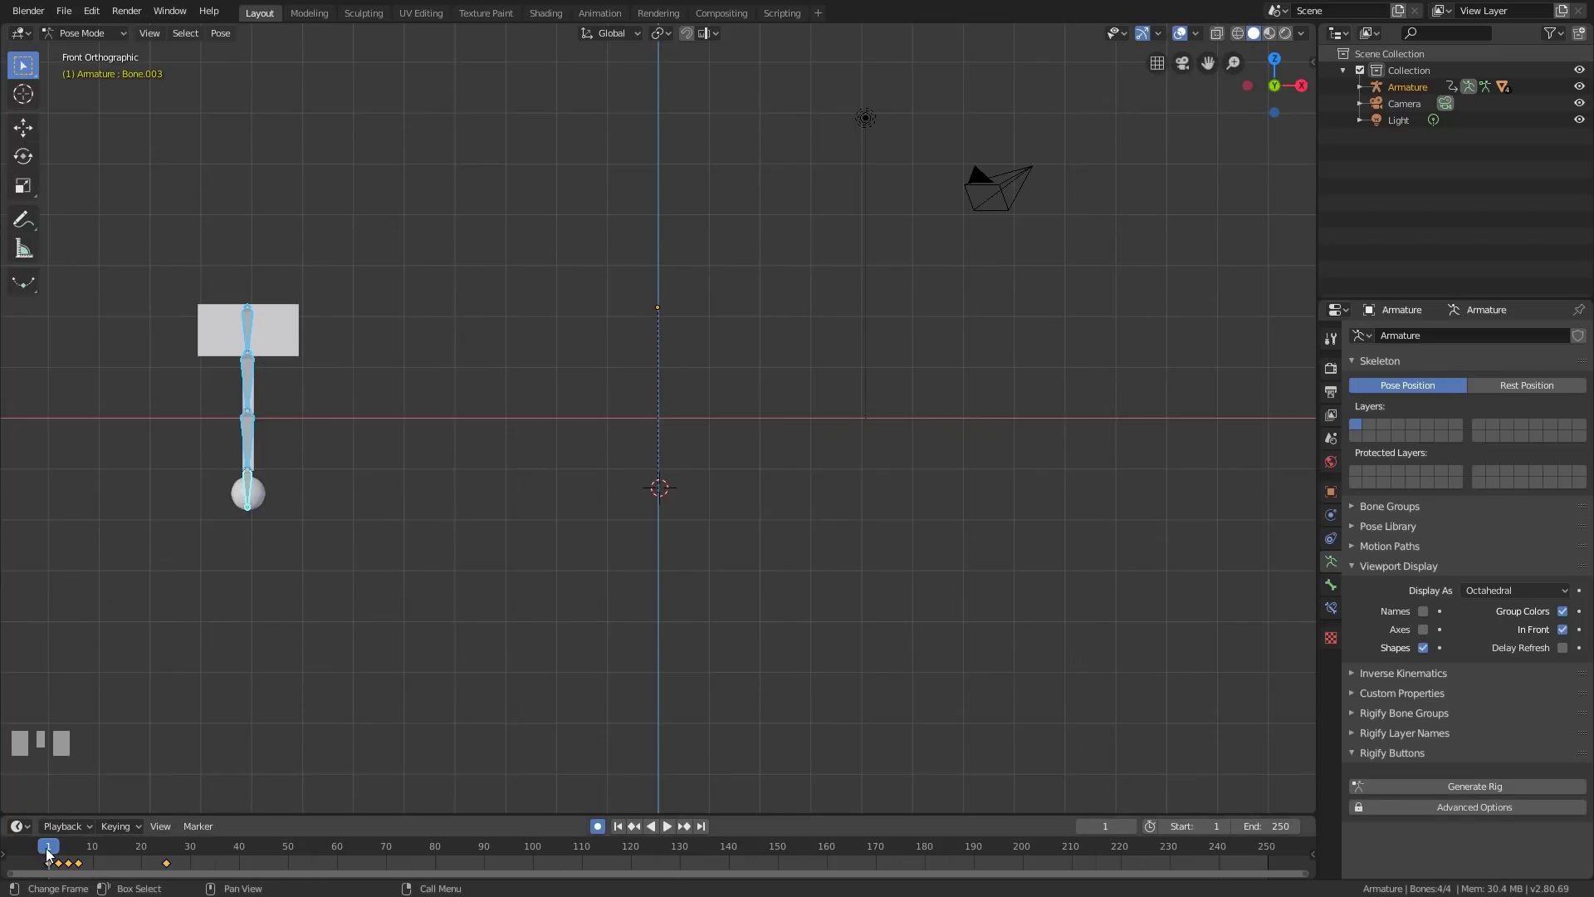
{"action": "mouse_move", "coordinate": [54, 851]}
{"action": "left_mouse_down"}
{"action": "mouse_move", "coordinate": [39, 855]}
{"action": "mouse_move", "coordinate": [174, 853]}
{"action": "mouse_move", "coordinate": [62, 855]}
{"action": "left_mouse_up"}
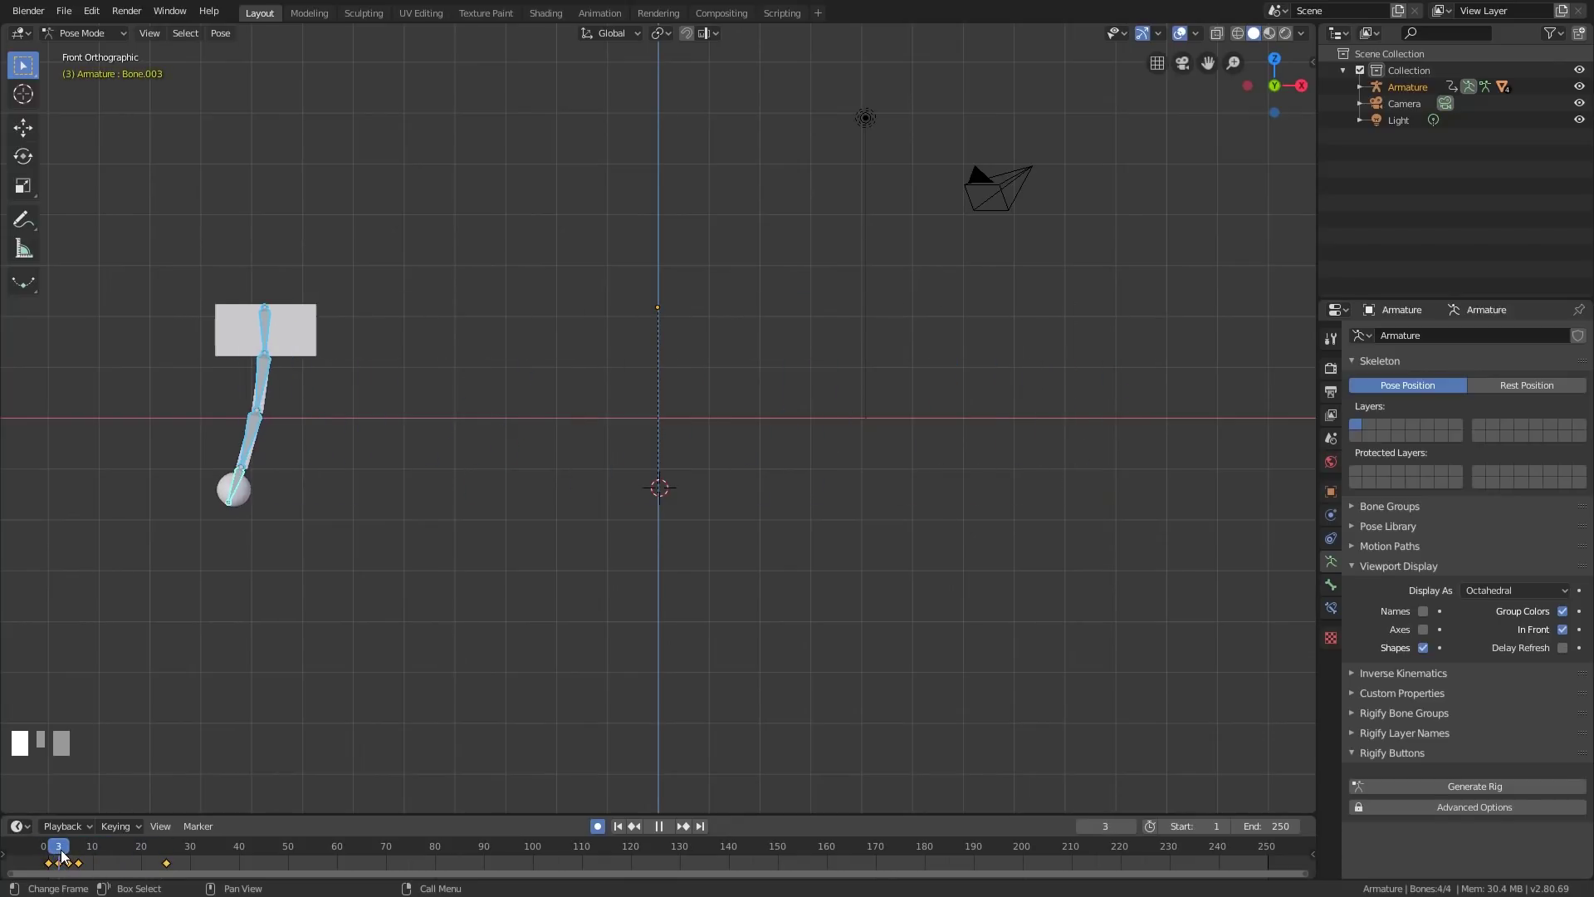
- At frame 4, rotate Bone.002 and Bone.003 so the chain lags behind the swing
{"action": "left_click", "coordinate": [249, 439]}
{"action": "key", "text": "Right"}
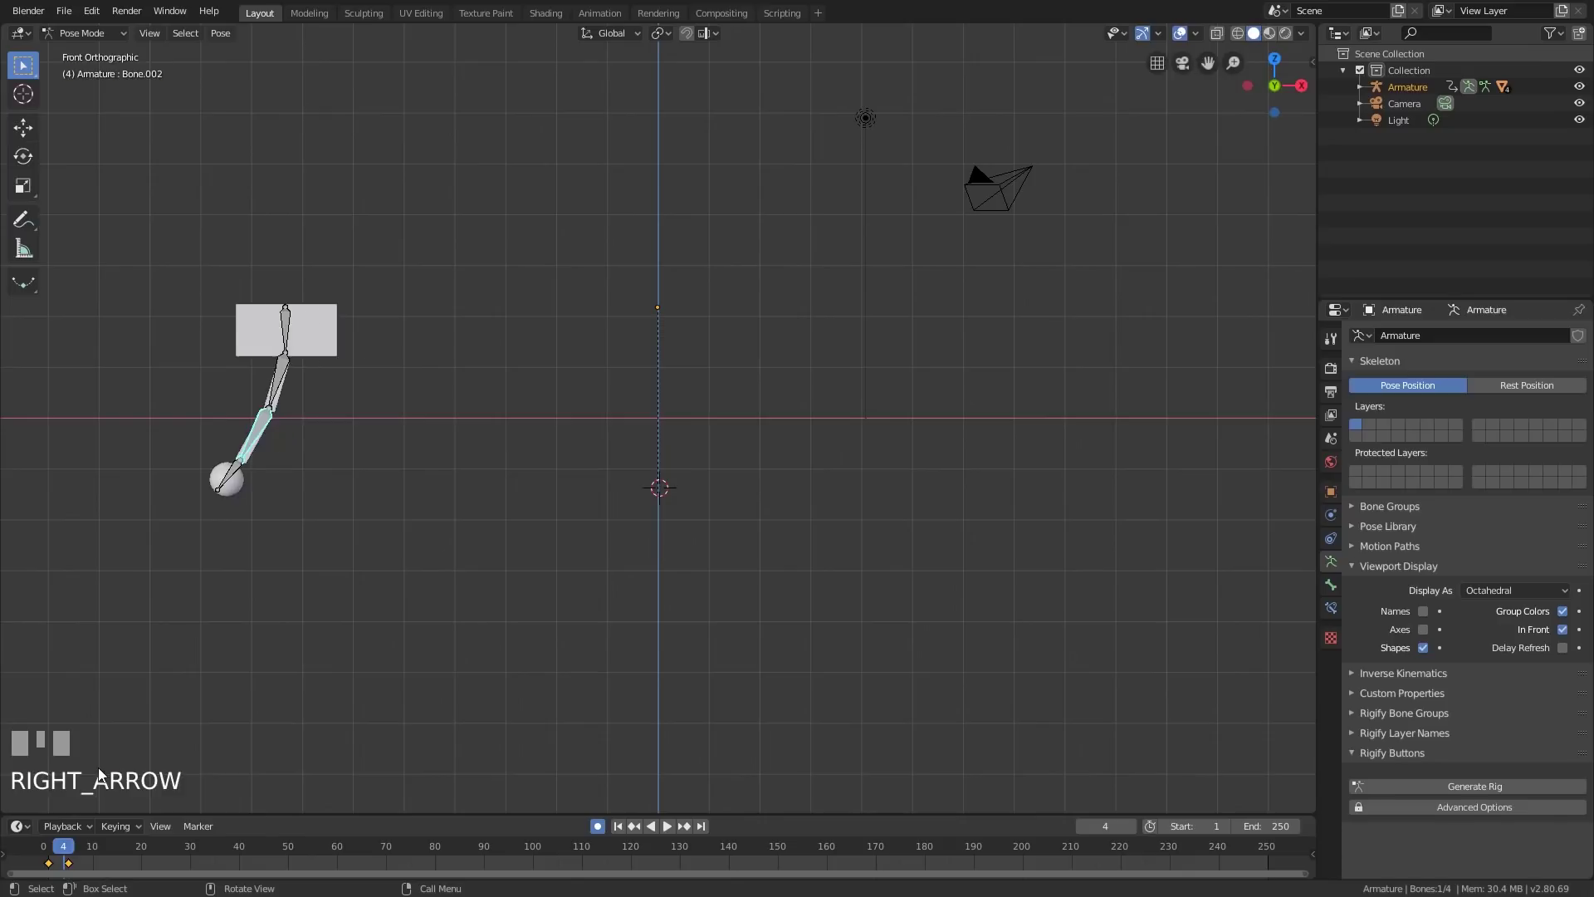
{"action": "key", "text": "r"}
{"action": "left_click", "coordinate": [241, 450]}
{"action": "key", "text": "r"}
{"action": "left_click", "coordinate": [456, 474]}
- Play the animation from frame 3, select the top bone, and scrub to frame 27
{"action": "left_click", "coordinate": [78, 846]}
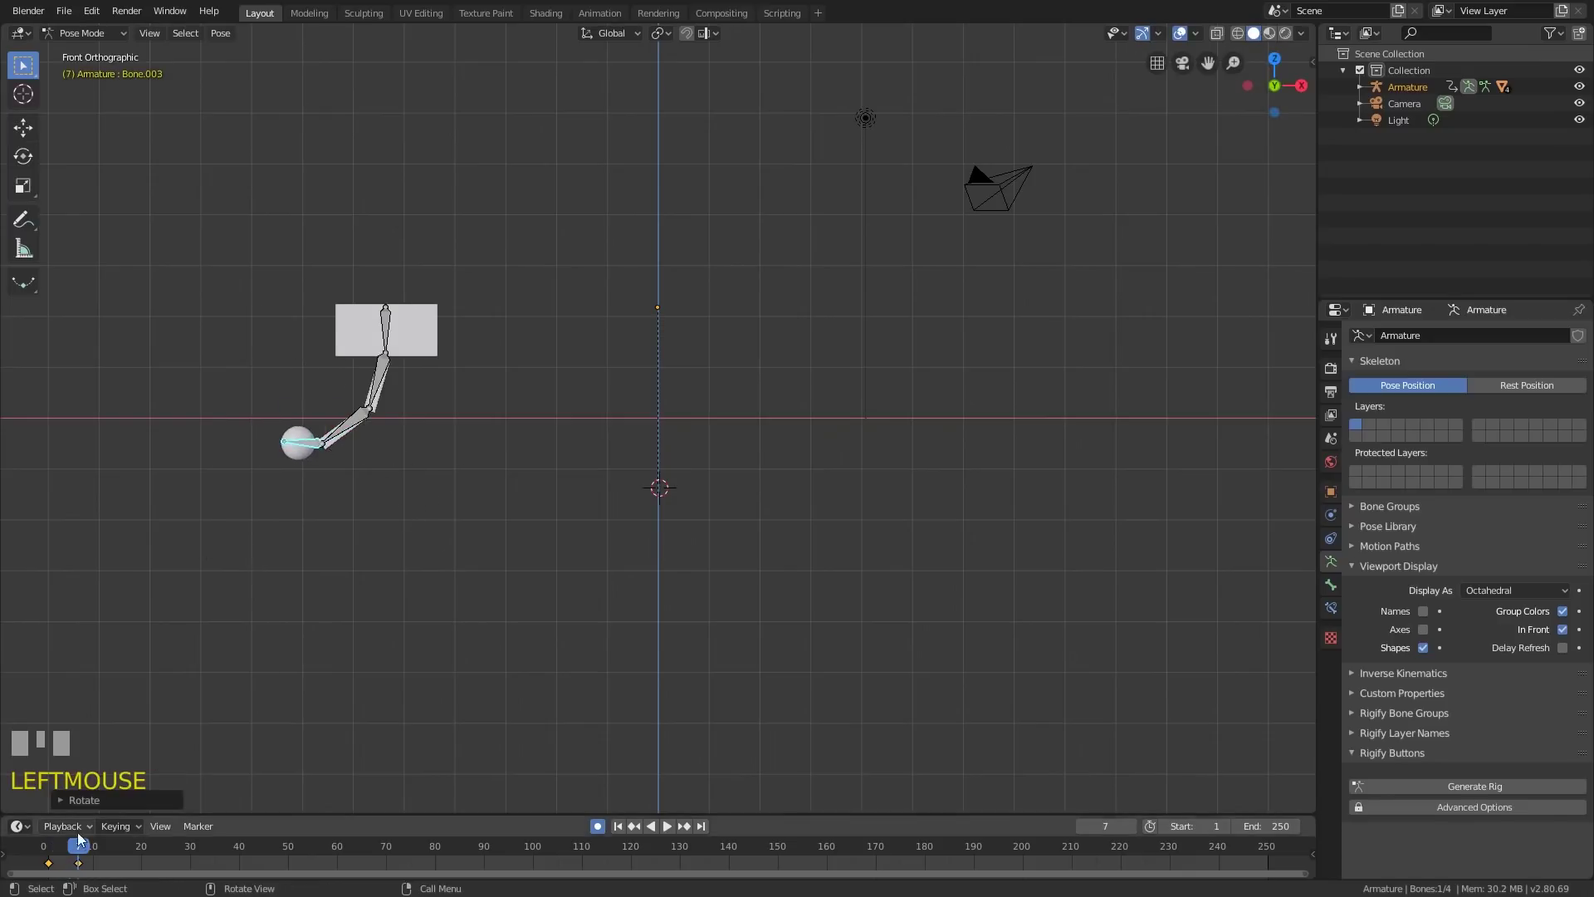
{"action": "key", "text": "space"}
{"action": "left_click_drag", "start_coordinate": [78, 846], "coordinate": [61, 849]}
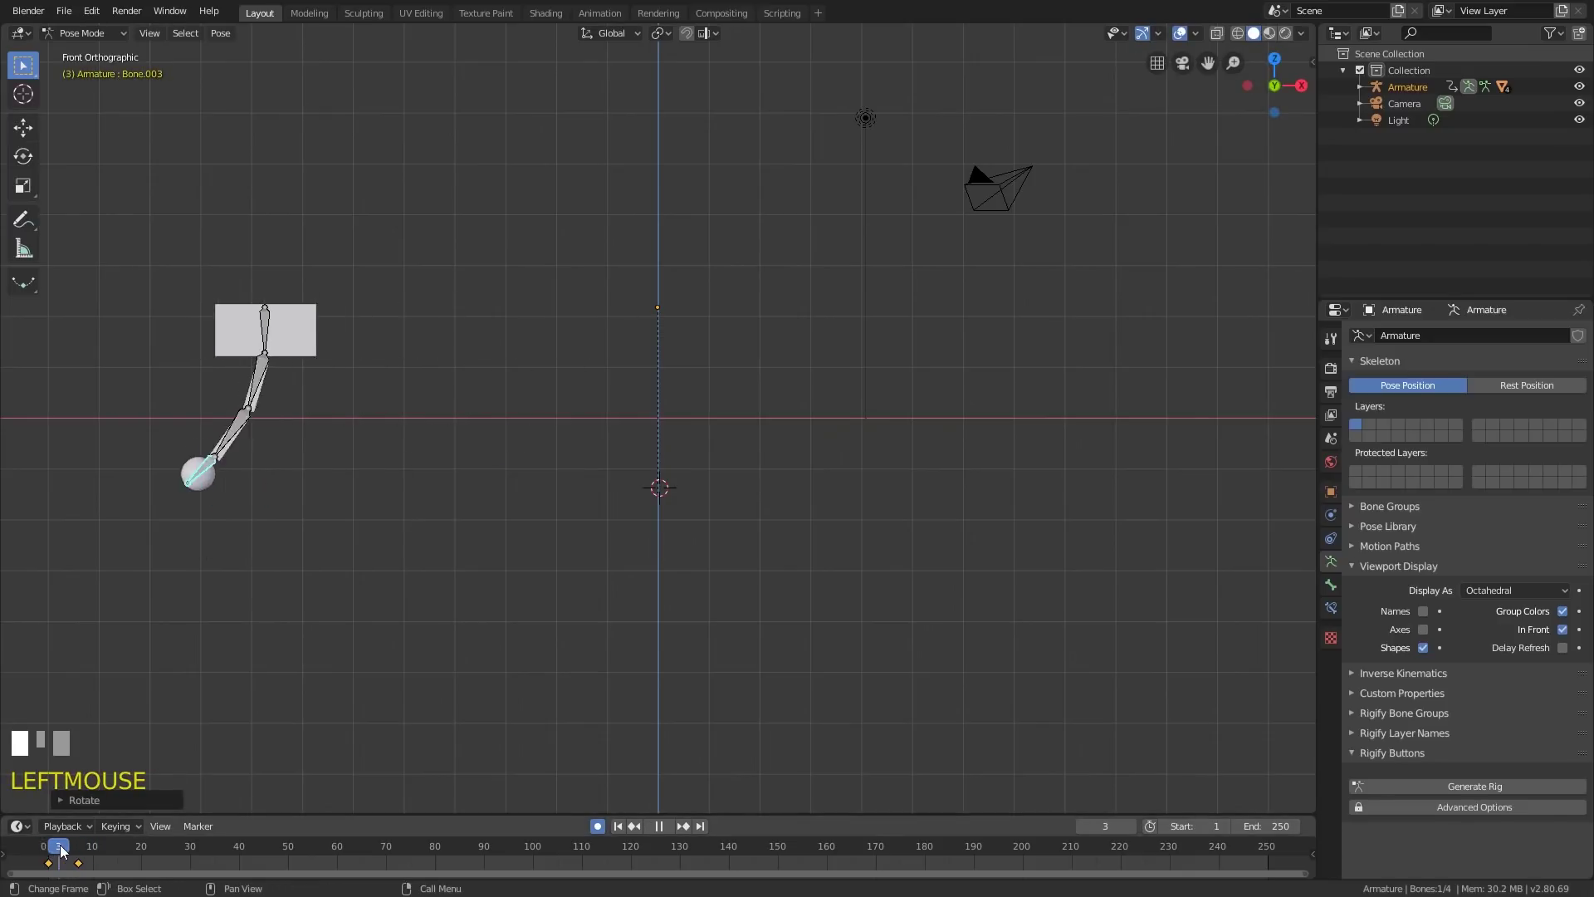
{"action": "key", "text": "space"}
{"action": "left_click", "coordinate": [1132, 330]}
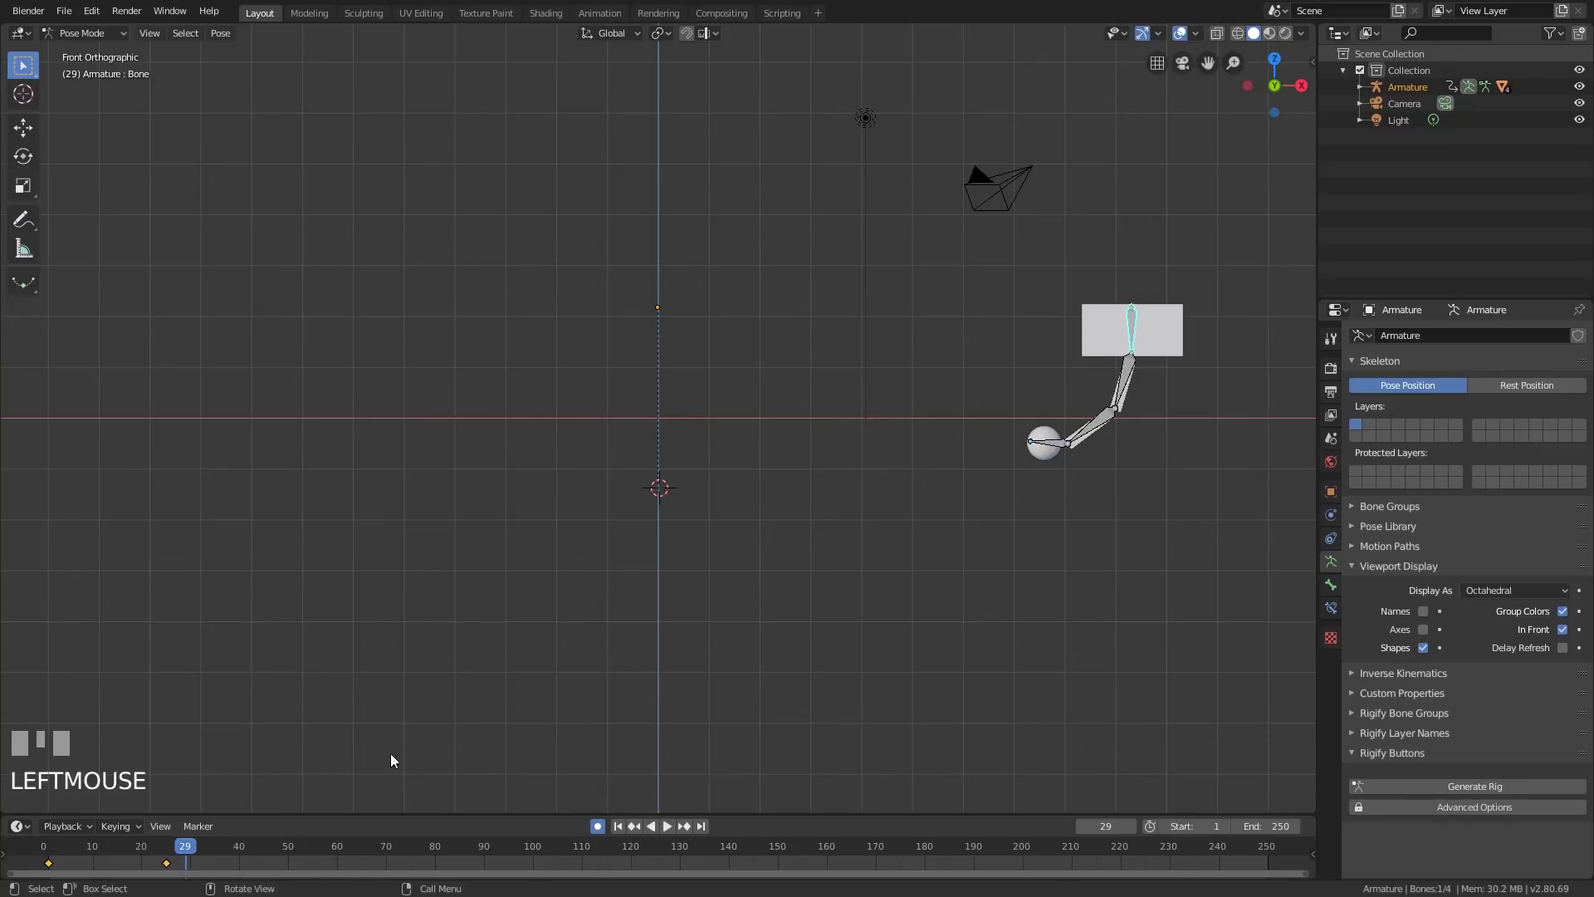
{"action": "left_click_drag", "start_coordinate": [185, 846], "coordinate": [169, 853]}
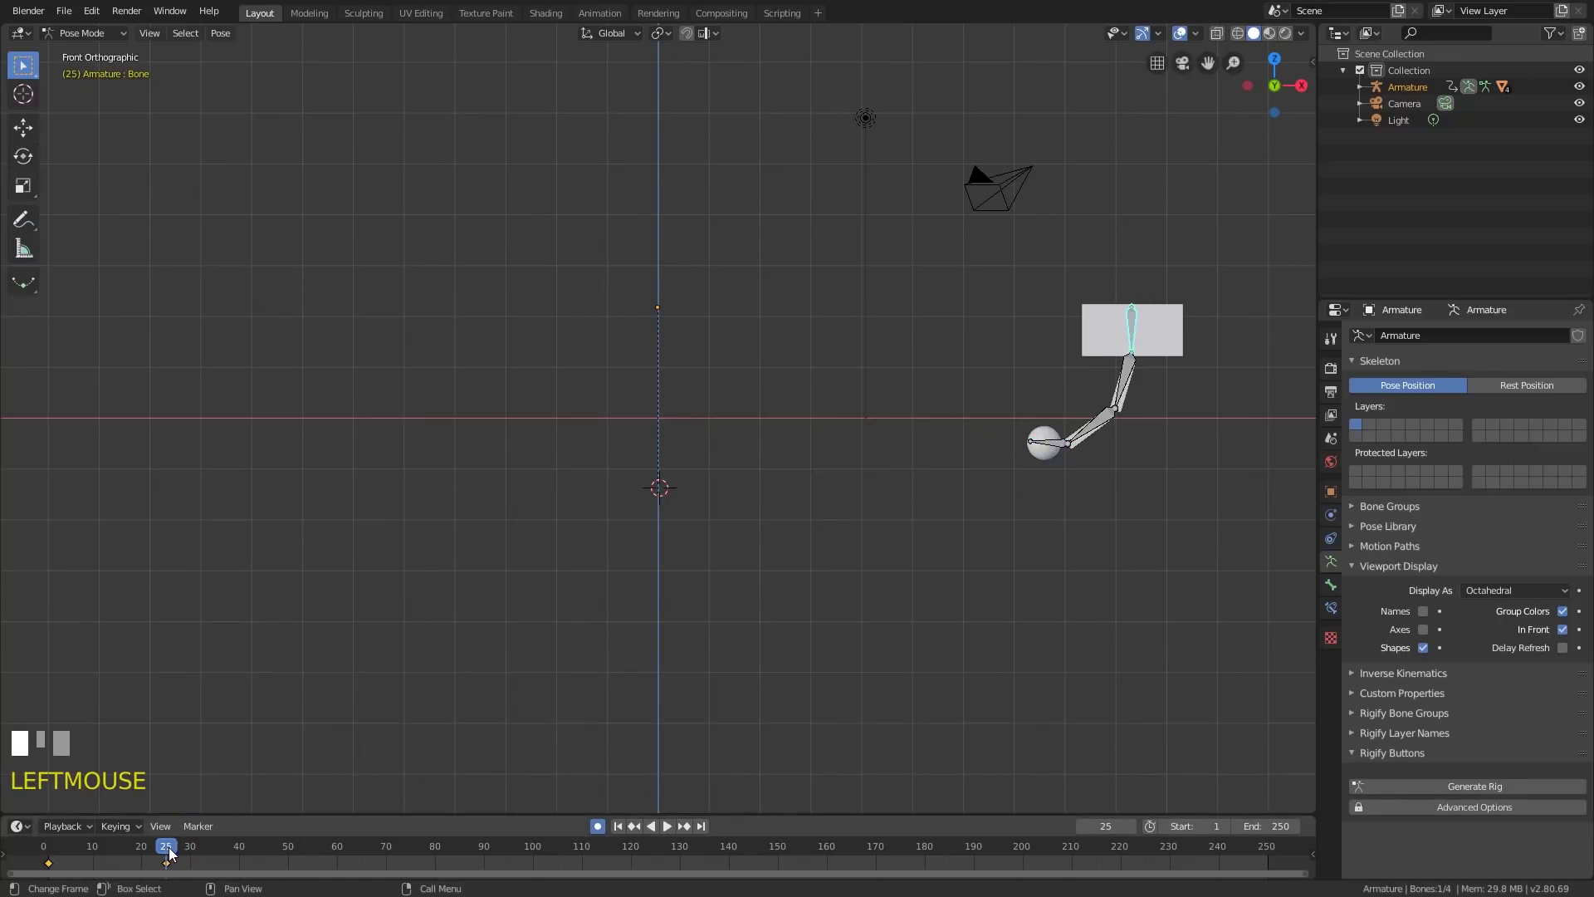
{"action": "left_click_drag", "start_coordinate": [168, 854], "coordinate": [181, 854]}
- Rotate Bone.001 at frame 28, Bone.002 at frame 30 and Bone.003 at frame 32
{"action": "left_click", "coordinate": [1123, 388]}
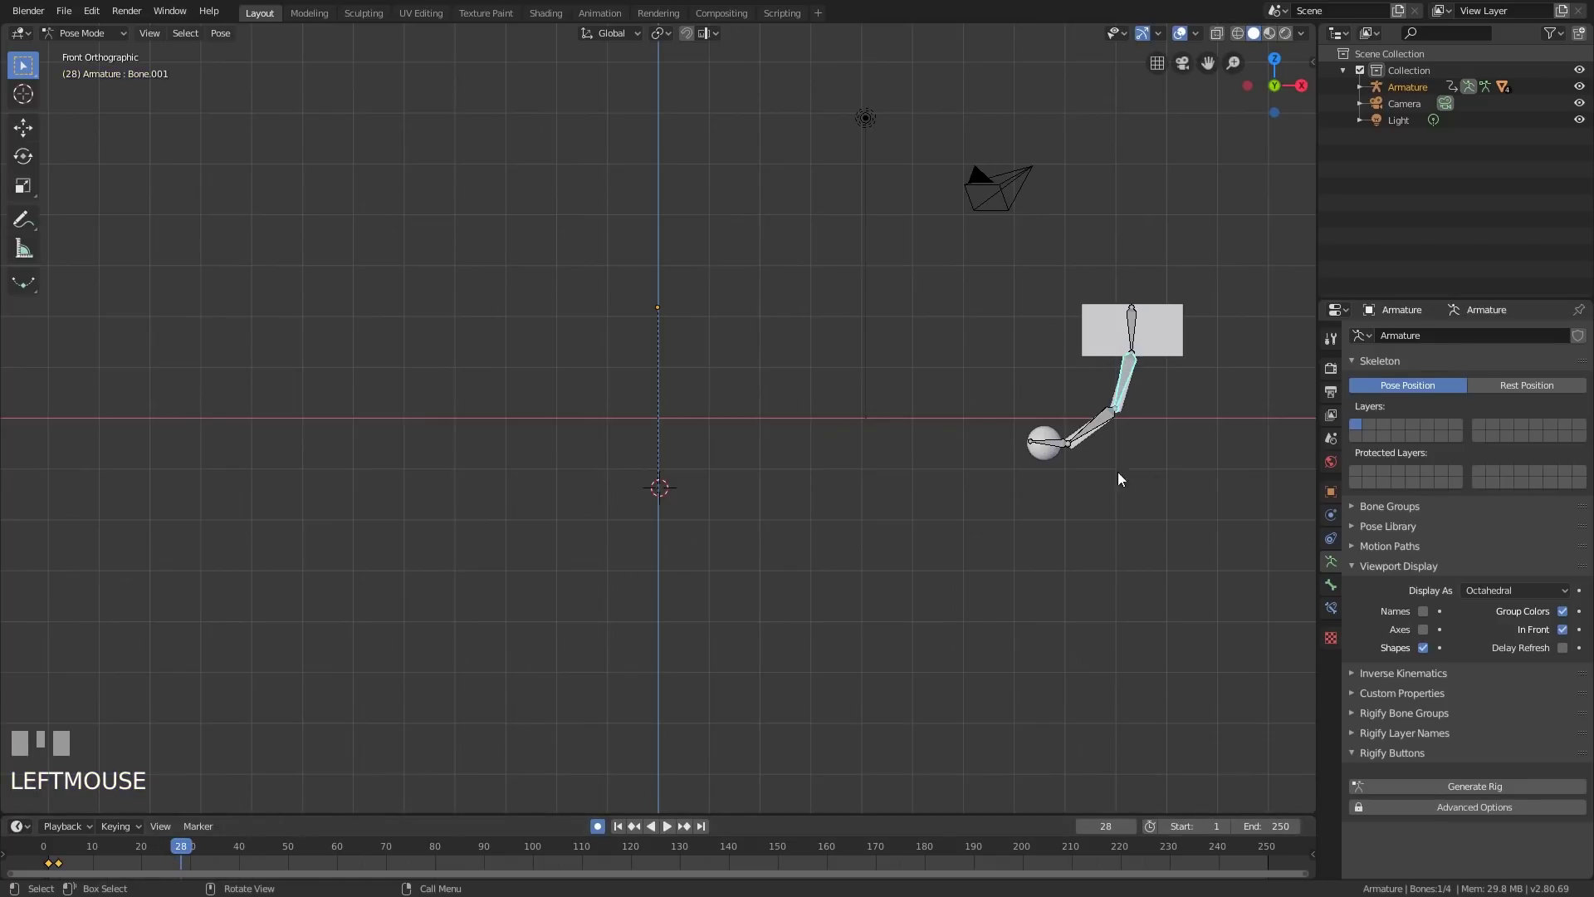
{"action": "key", "text": "r"}
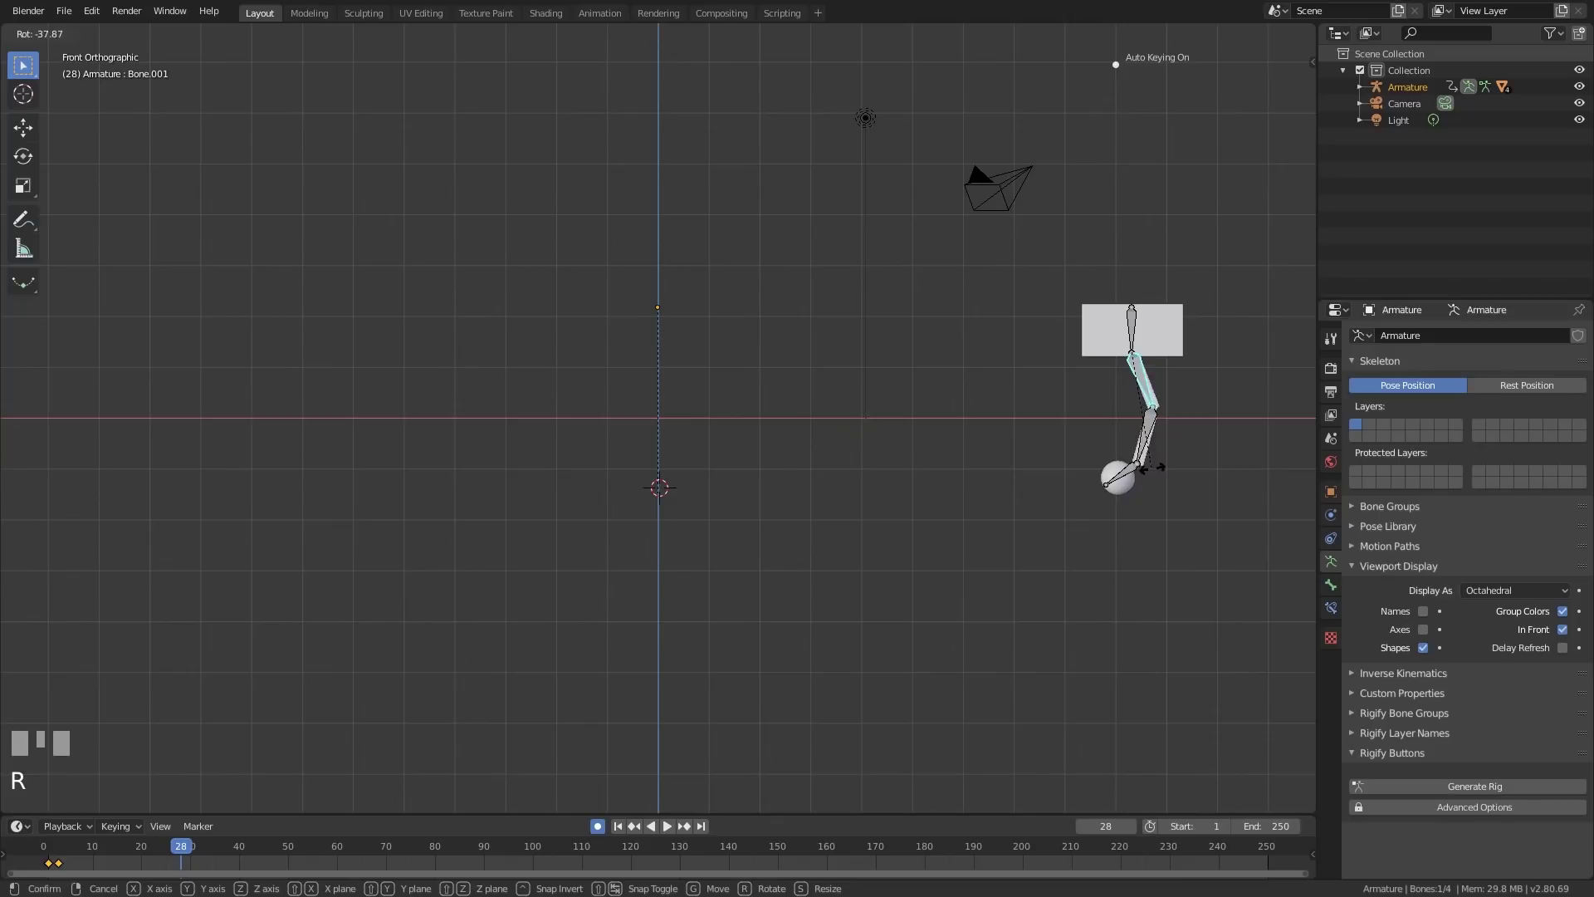
{"action": "left_click", "coordinate": [1154, 468]}
{"action": "left_click", "coordinate": [191, 847]}
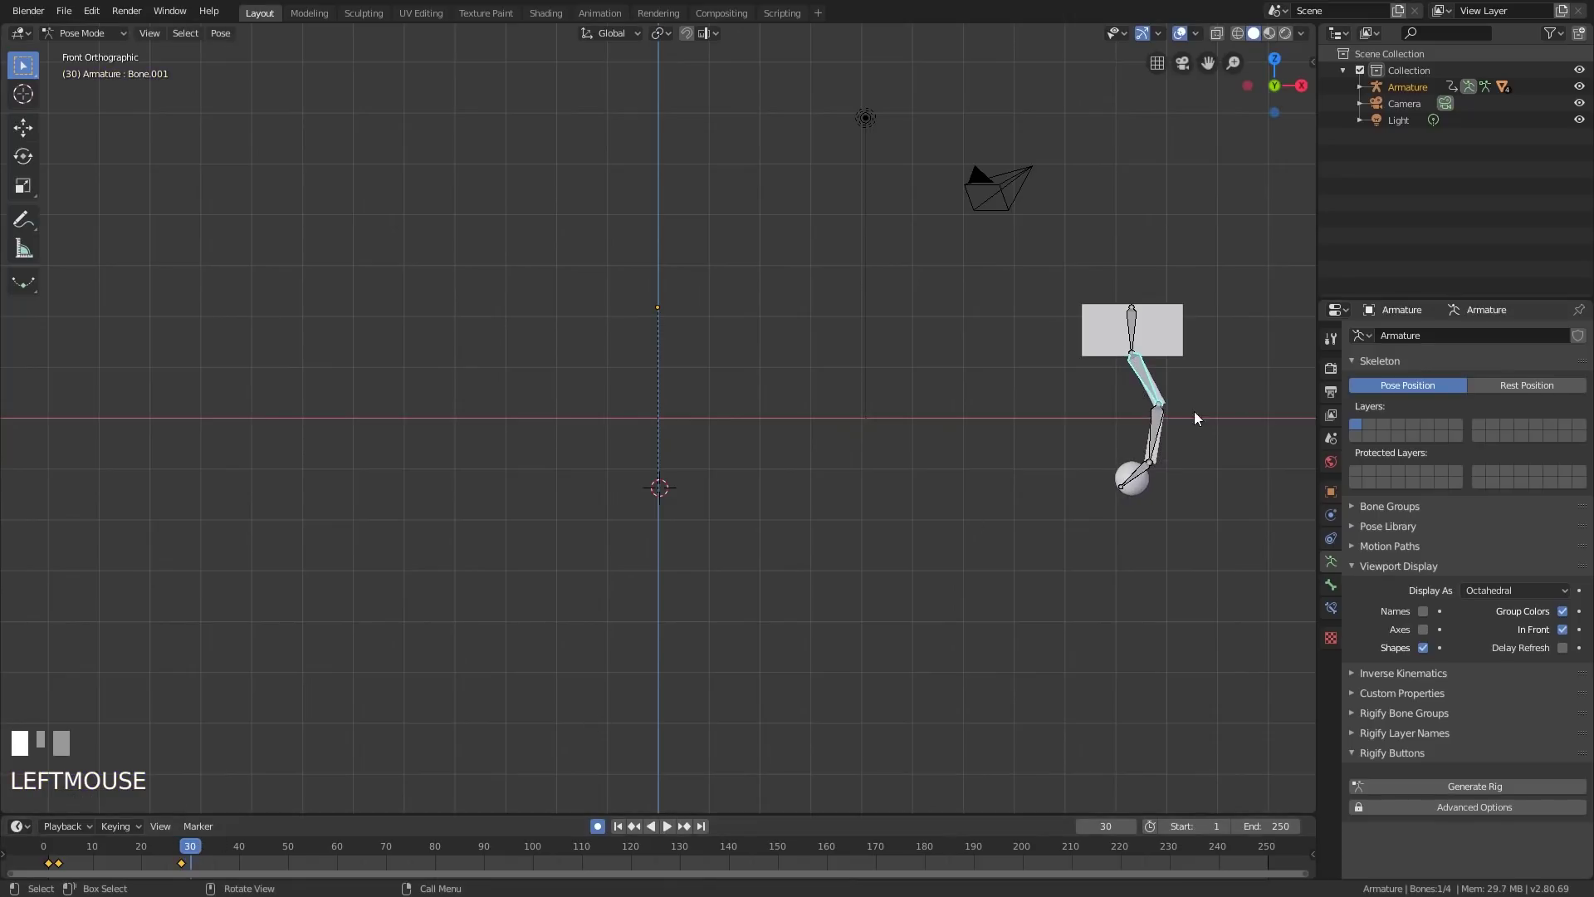
{"action": "left_click", "coordinate": [1162, 433]}
{"action": "key", "text": "r"}
{"action": "left_click", "coordinate": [1234, 409]}
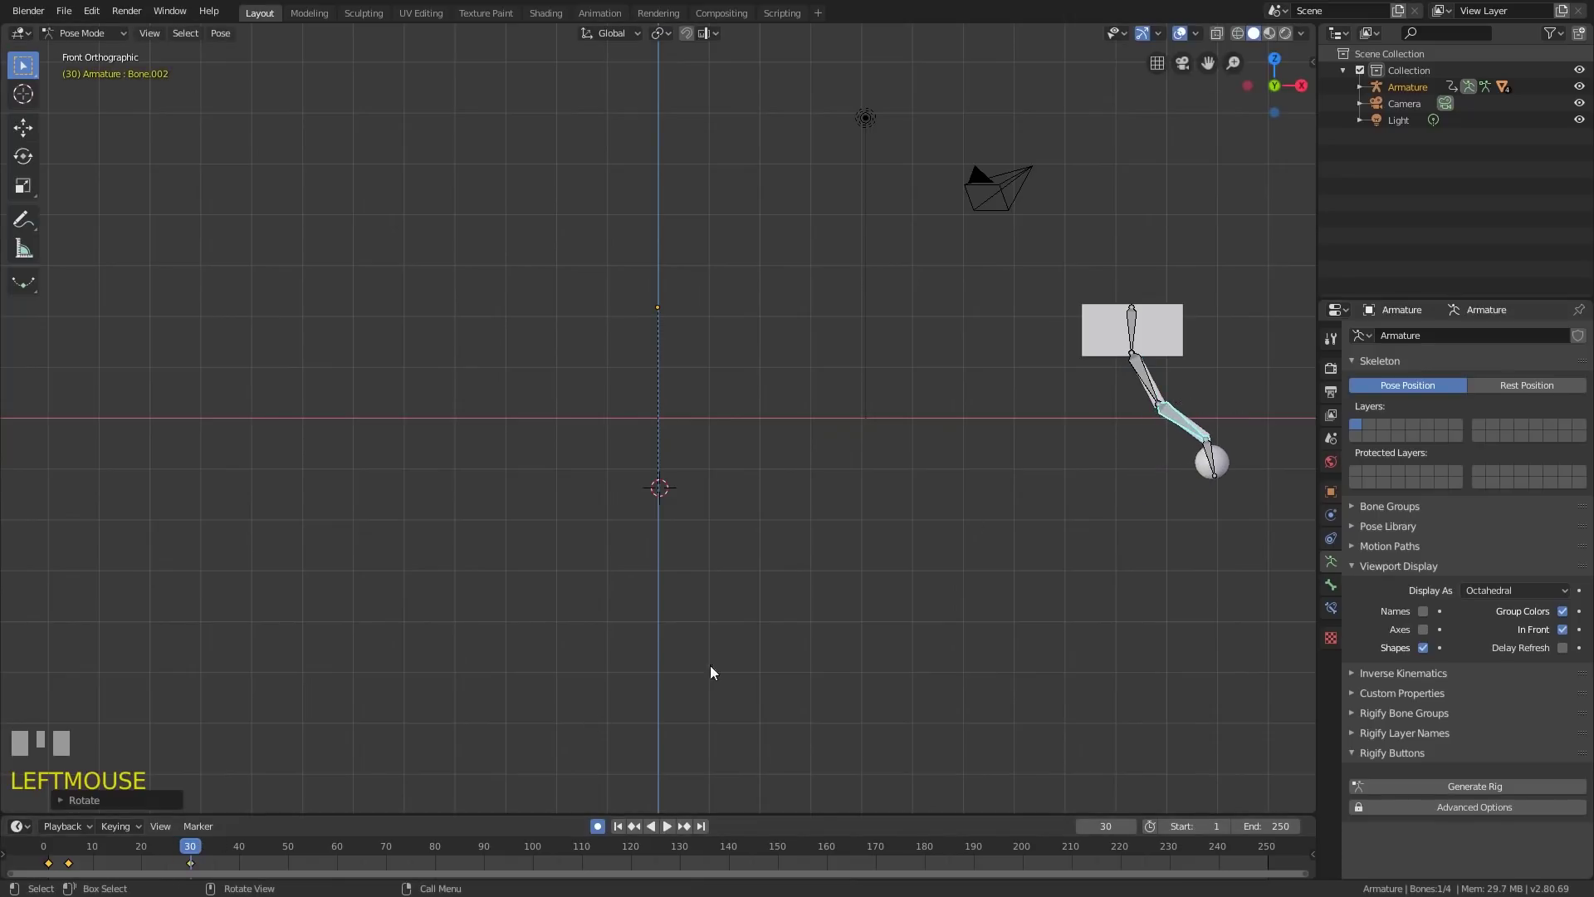
{"action": "left_click", "coordinate": [200, 847]}
{"action": "left_click", "coordinate": [1212, 461]}
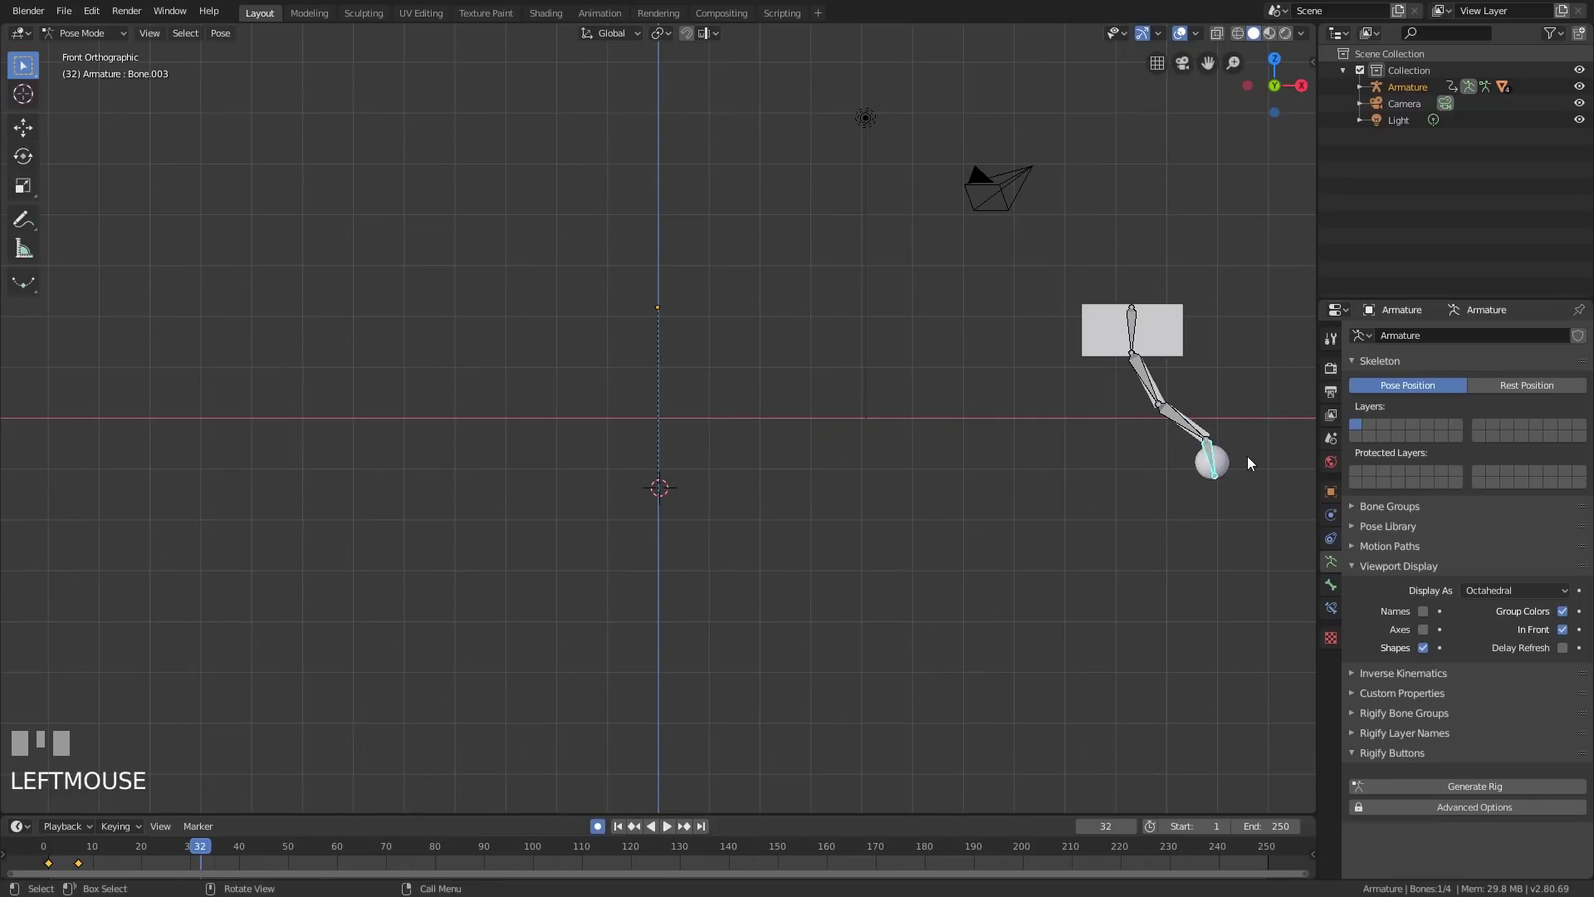
{"action": "key", "text": "r"}
{"action": "left_click", "coordinate": [1169, 375]}
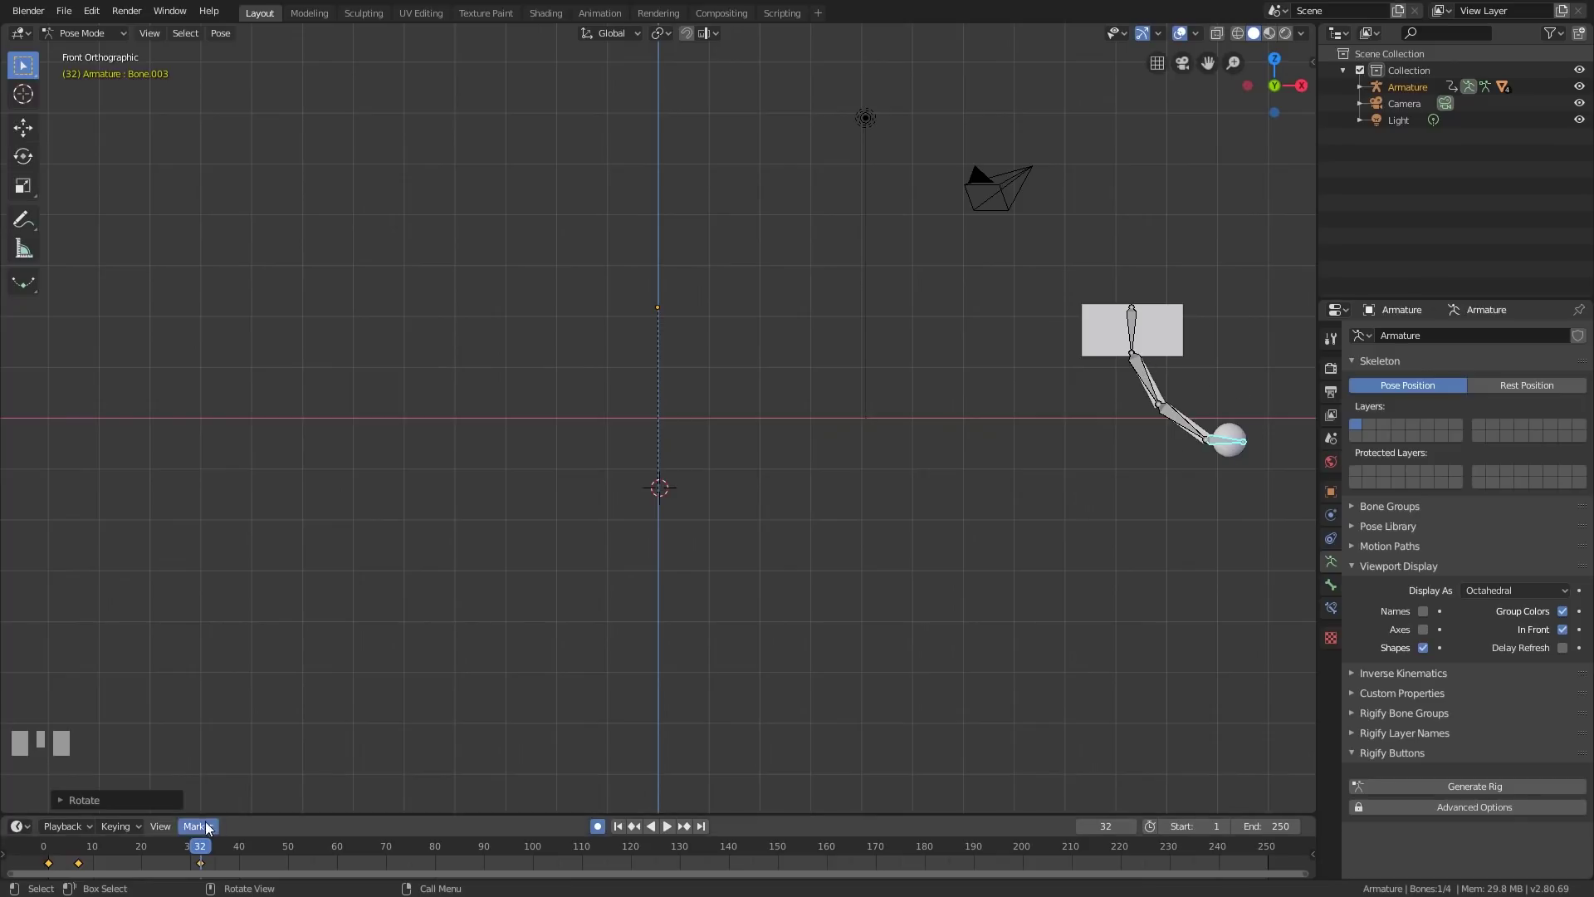
- Add Bone.002 and Bone.001 to the selection and scrub back to frame 20
{"action": "left_click", "coordinate": [1183, 428], "text": "shift"}
{"action": "left_click", "coordinate": [1147, 384], "text": "shift"}
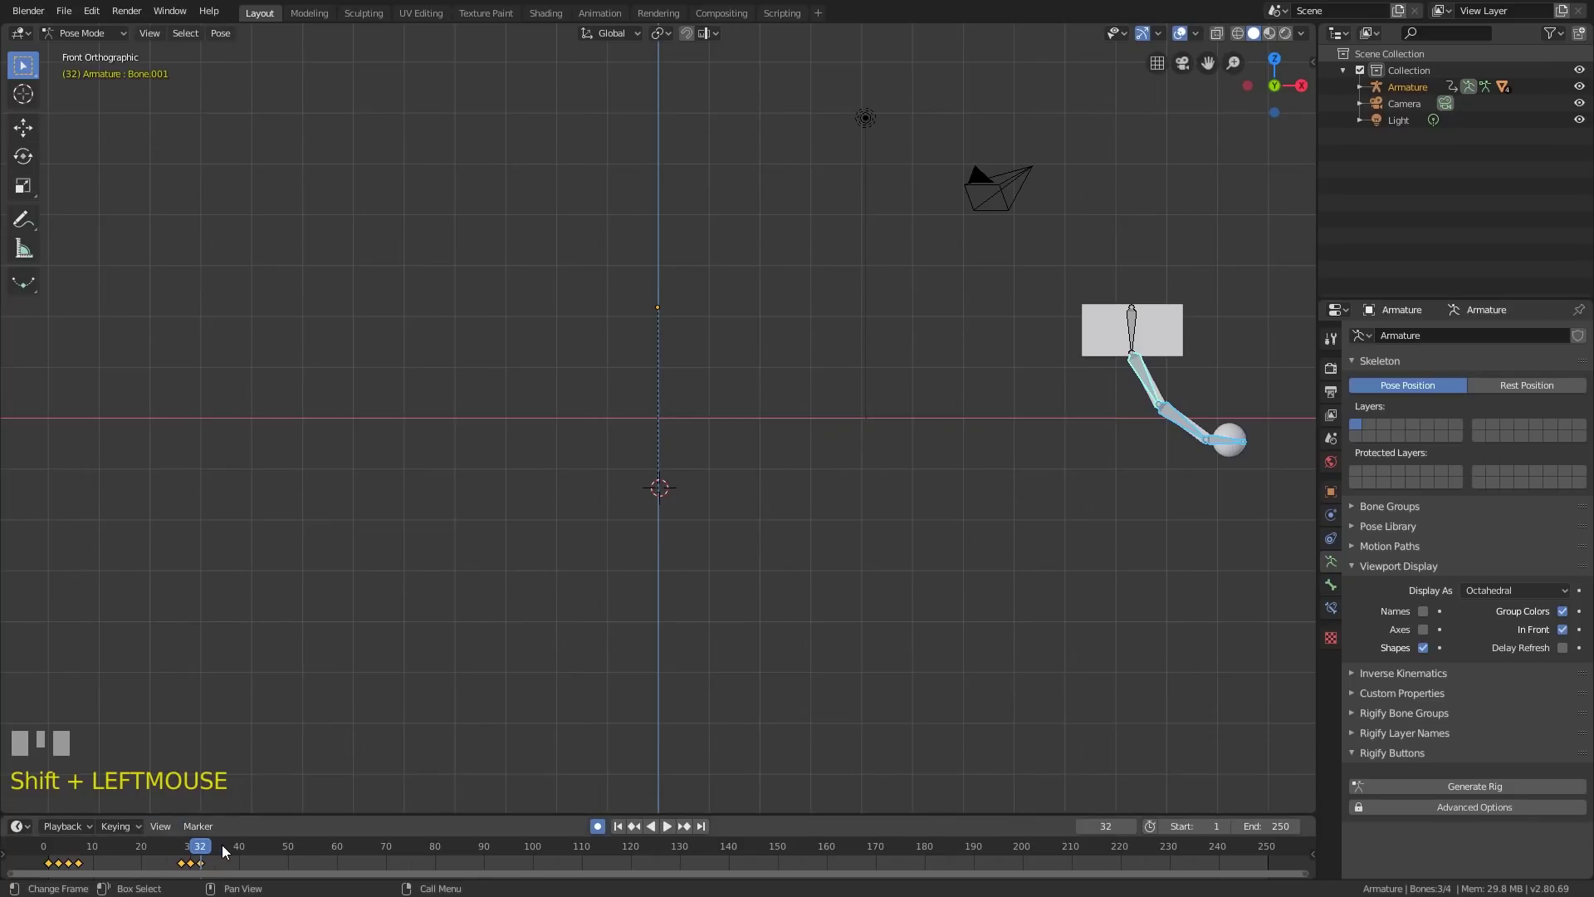
{"action": "left_click_drag", "start_coordinate": [221, 844], "coordinate": [168, 862]}
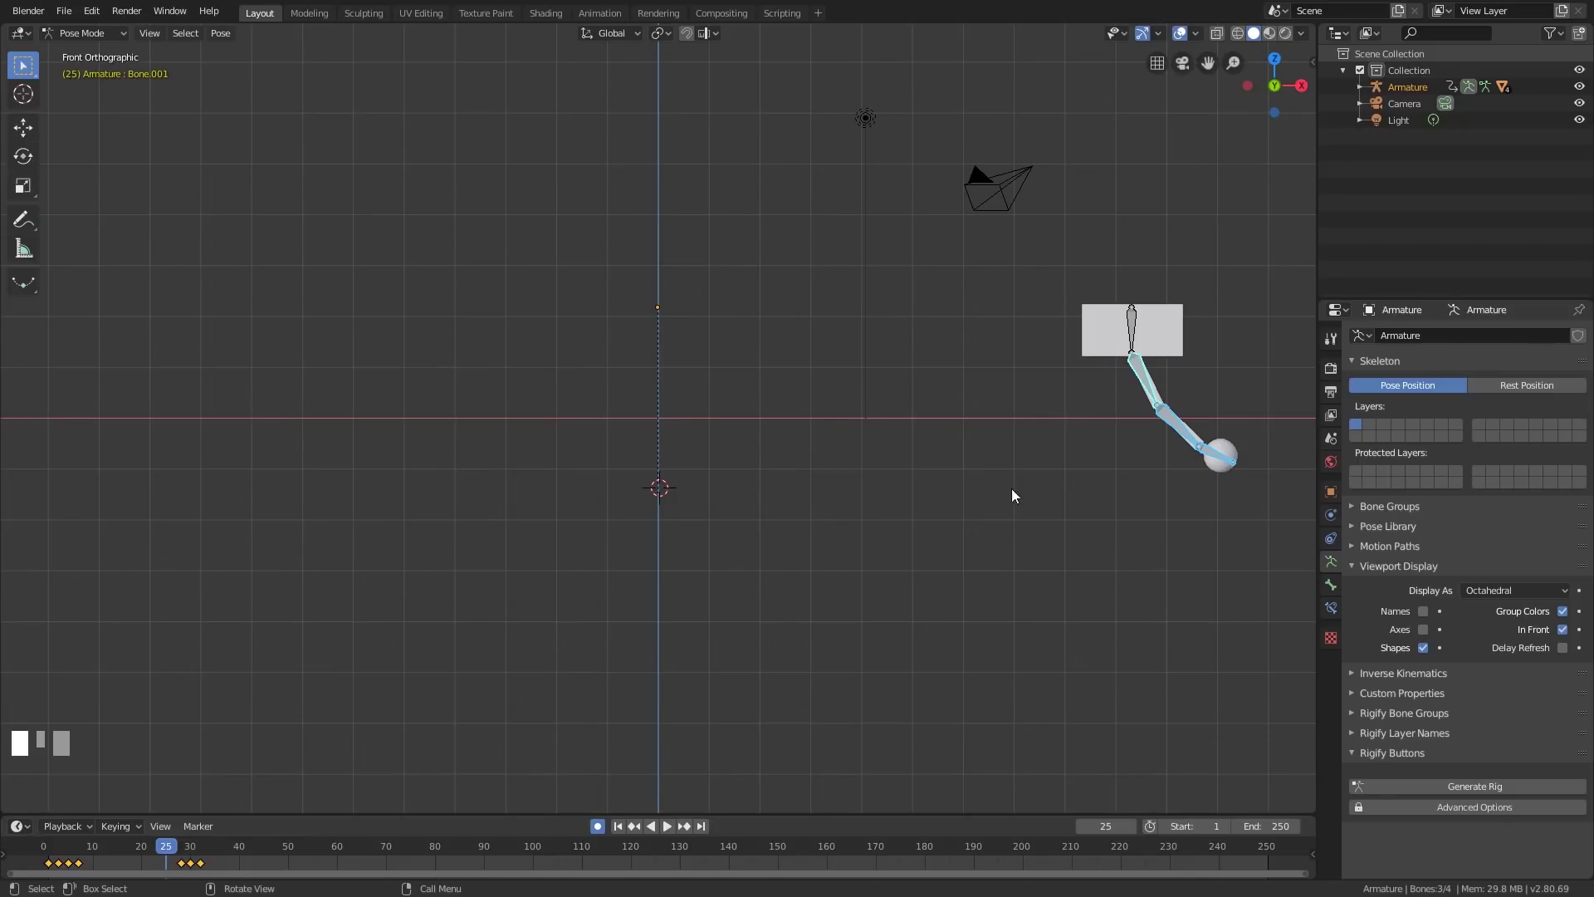
- Insert a rotation keyframe for the bones at frame 7
{"action": "left_click", "coordinate": [78, 844]}
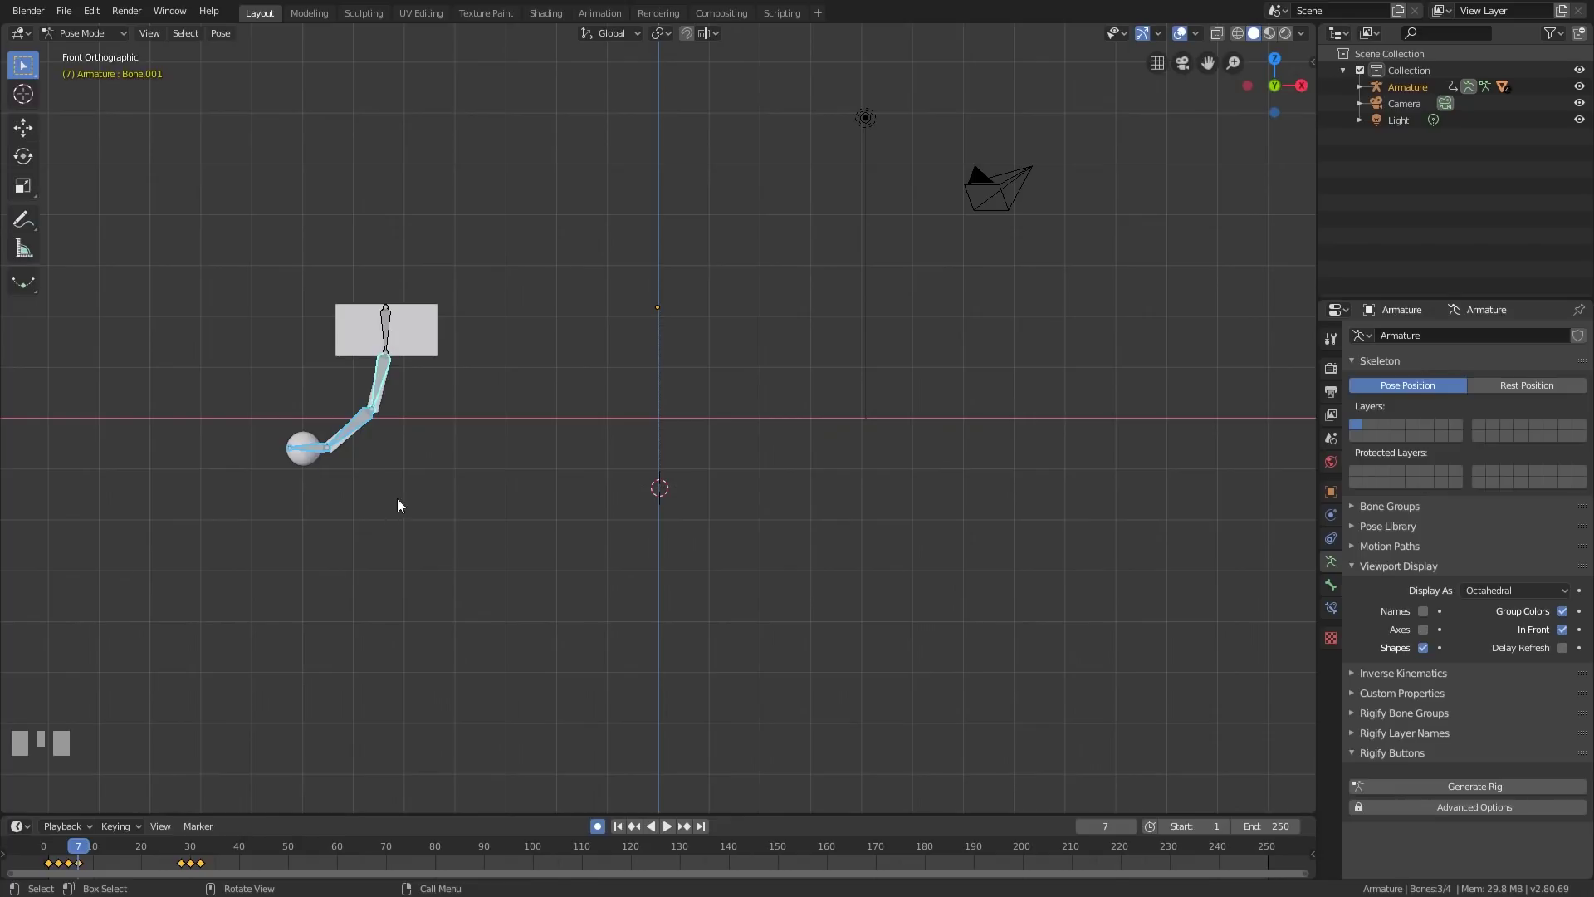
{"action": "key", "text": "i"}
{"action": "left_click", "coordinate": [327, 455]}
- Copy the frame 7 chain pose, paste it at frame 25, and select that key
{"action": "left_click", "coordinate": [78, 863]}
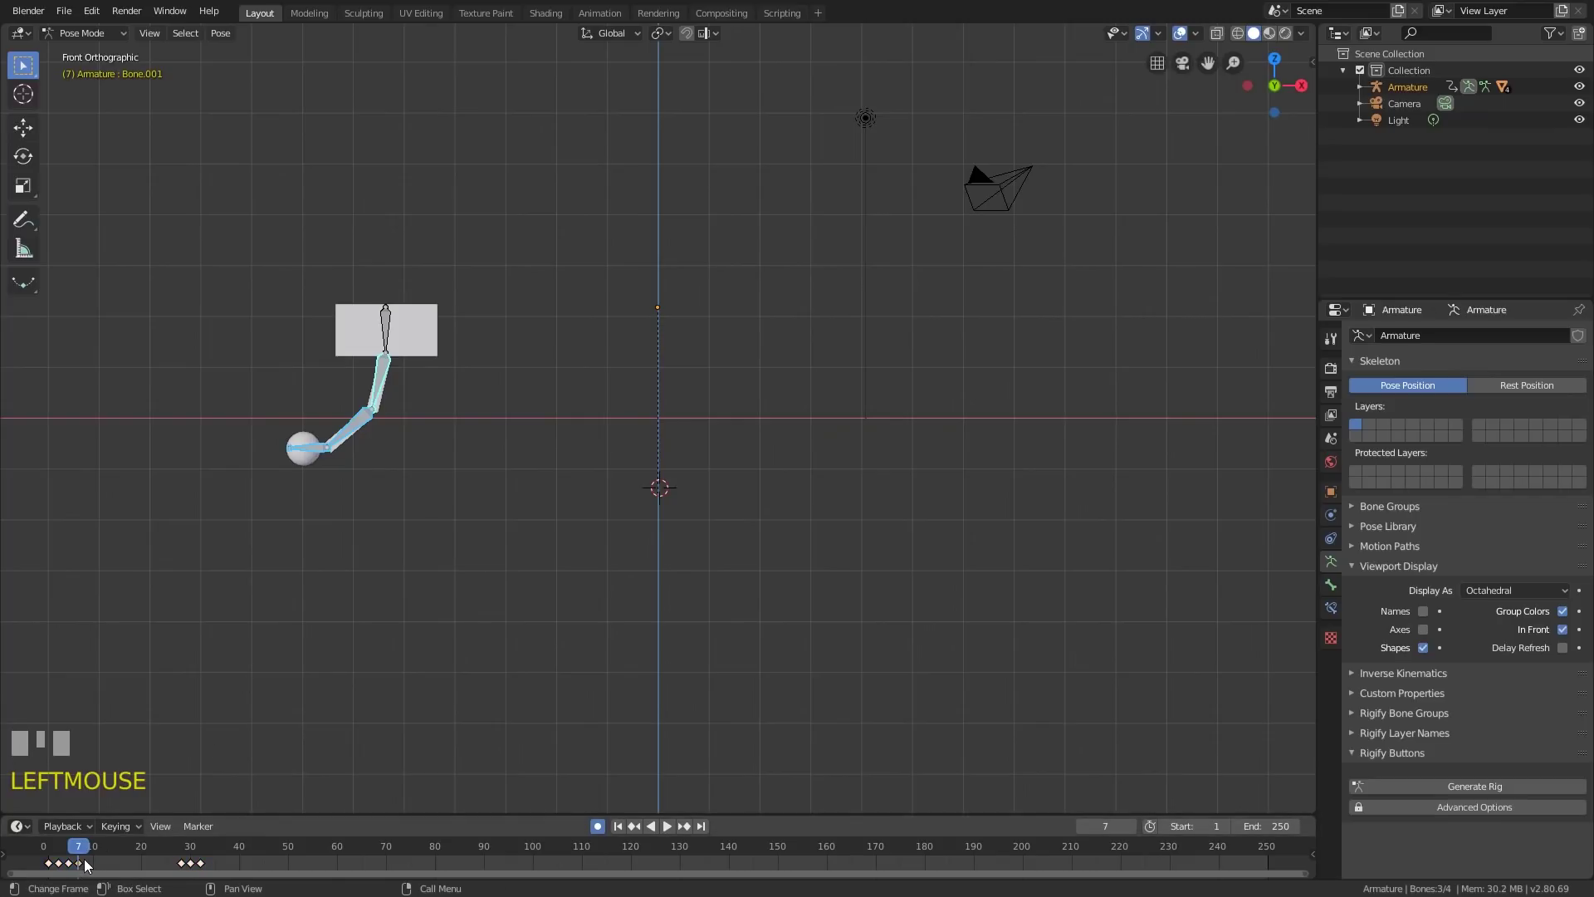
{"action": "key", "text": "ctrl+c"}
{"action": "left_click", "coordinate": [170, 855]}
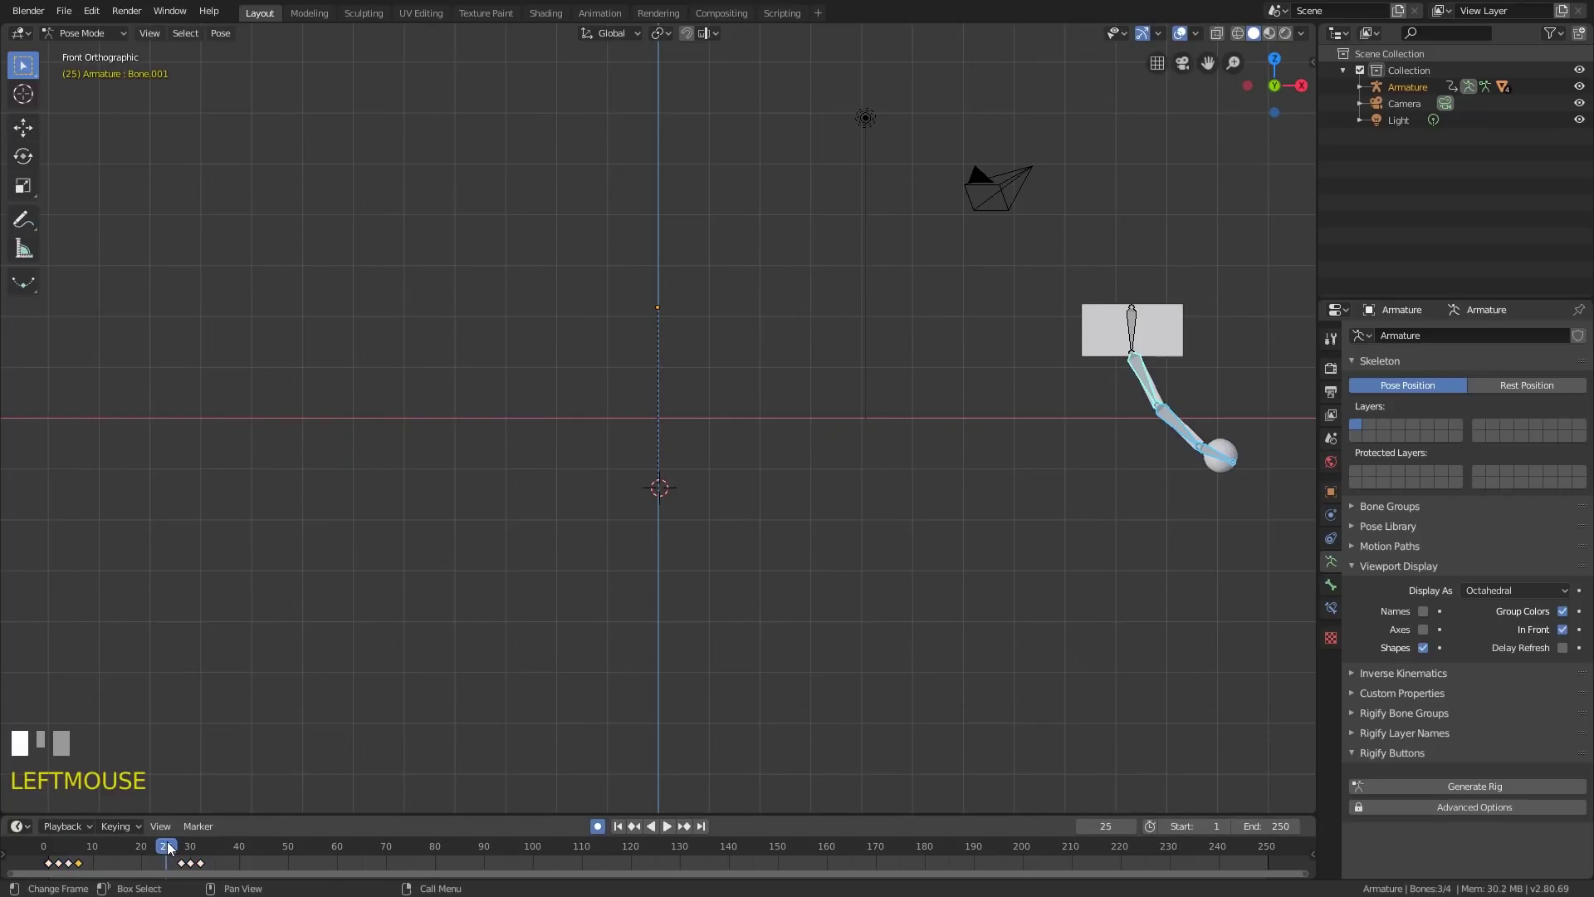
{"action": "key", "text": "ctrl+v"}
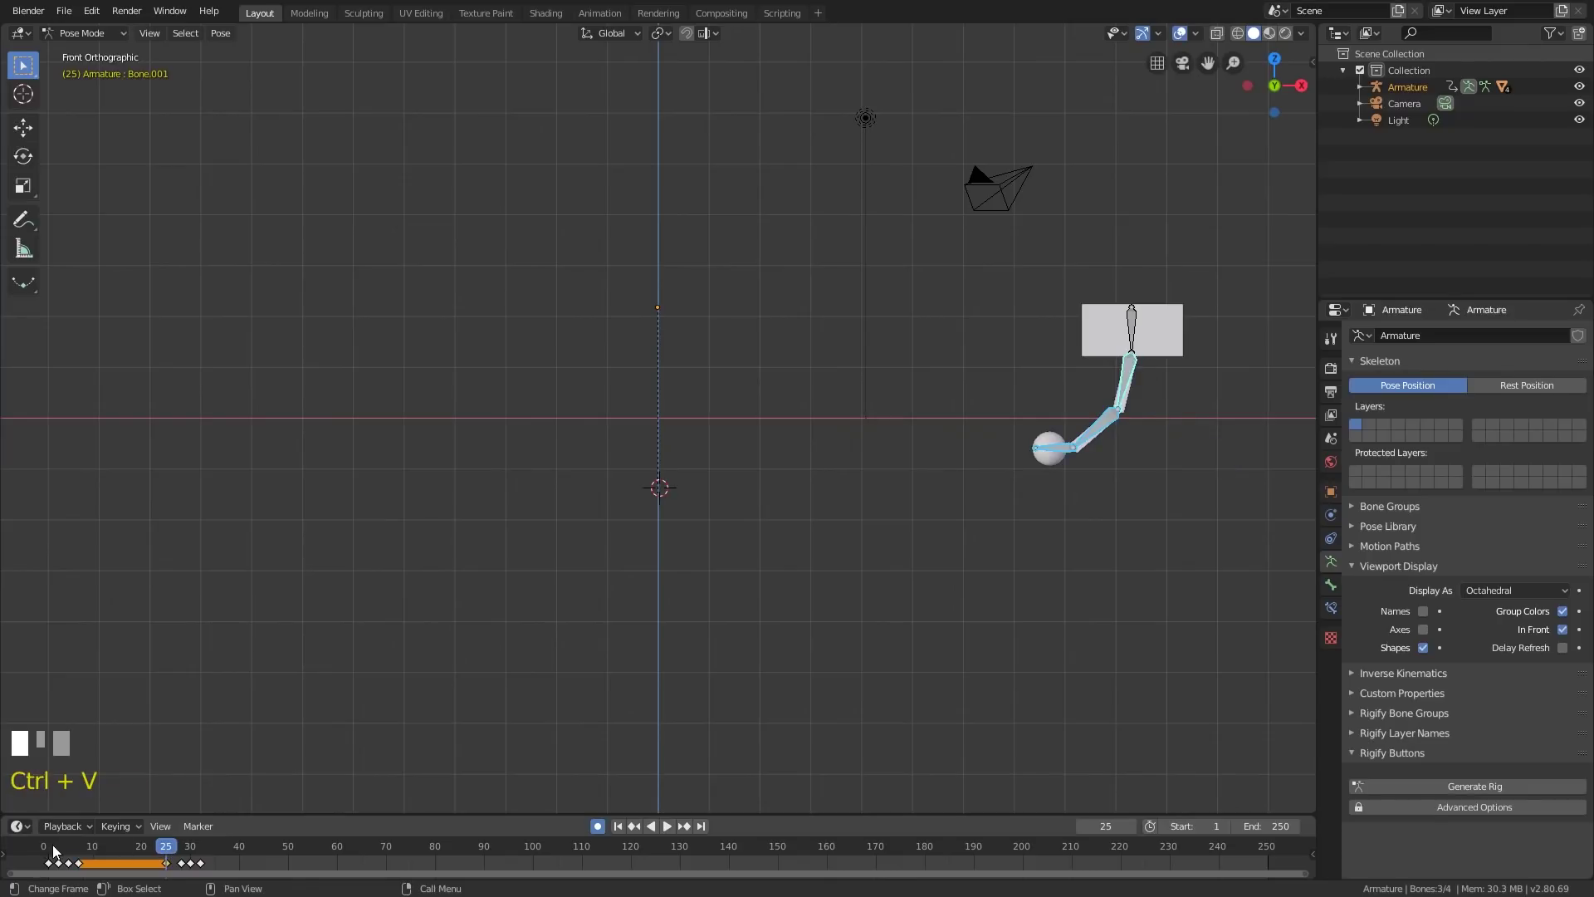
{"action": "left_click_drag", "start_coordinate": [54, 851], "coordinate": [168, 866]}
{"action": "left_click", "coordinate": [167, 864]}
- Slide the pasted pose key from frame 25 to frame 20, then play and scrub frames 19–26
{"action": "key", "text": "g"}
{"action": "left_click", "coordinate": [141, 864]}
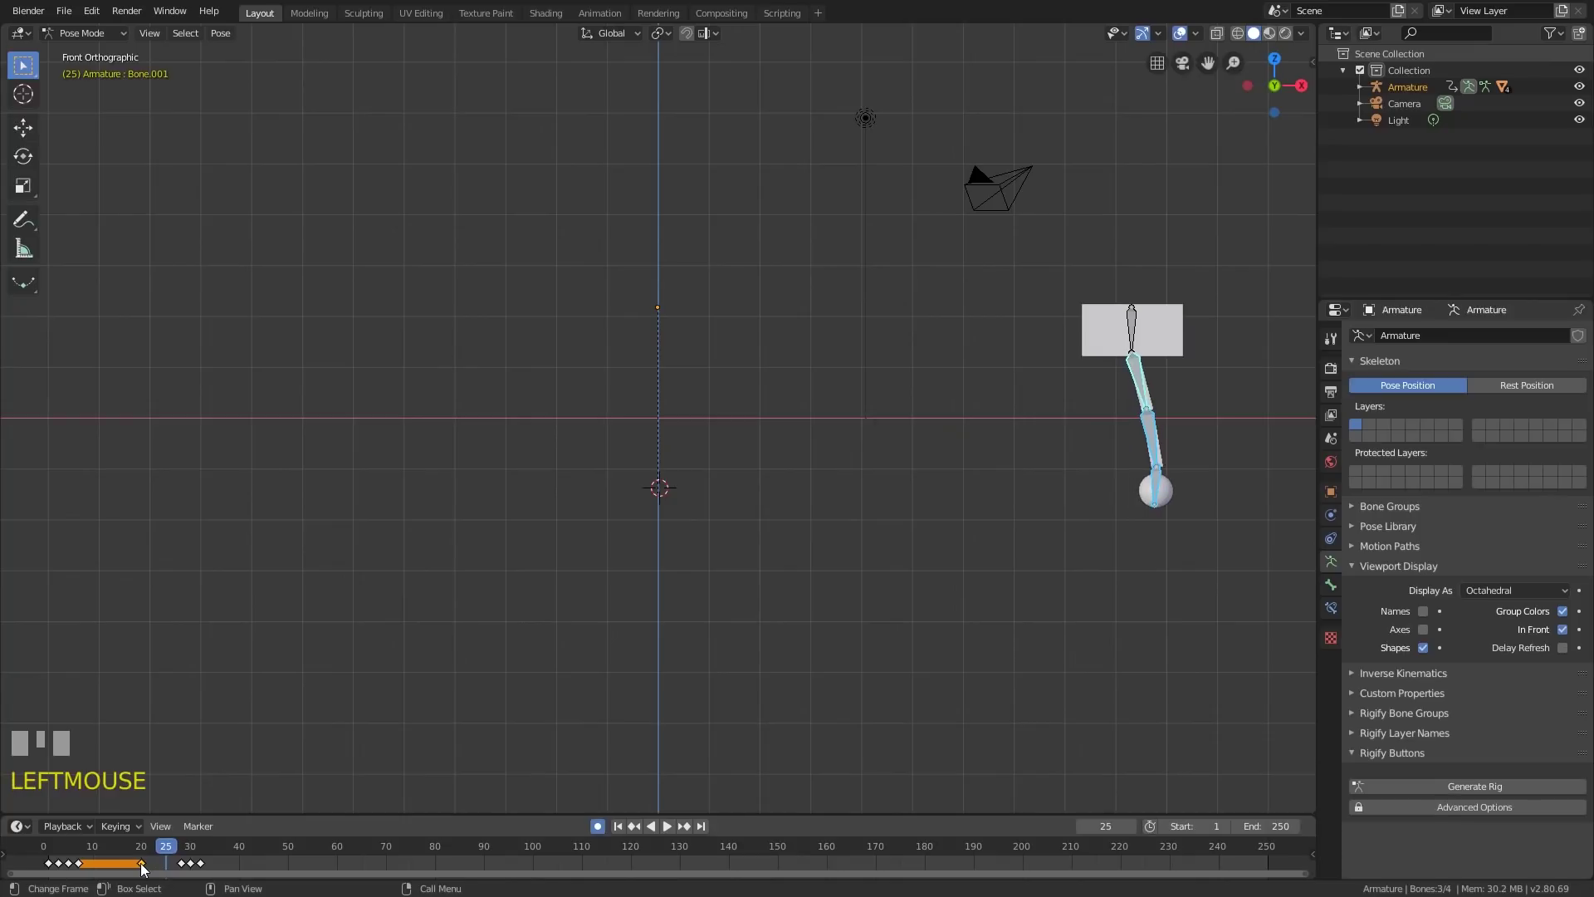
{"action": "left_click_drag", "start_coordinate": [140, 847], "coordinate": [47, 845]}
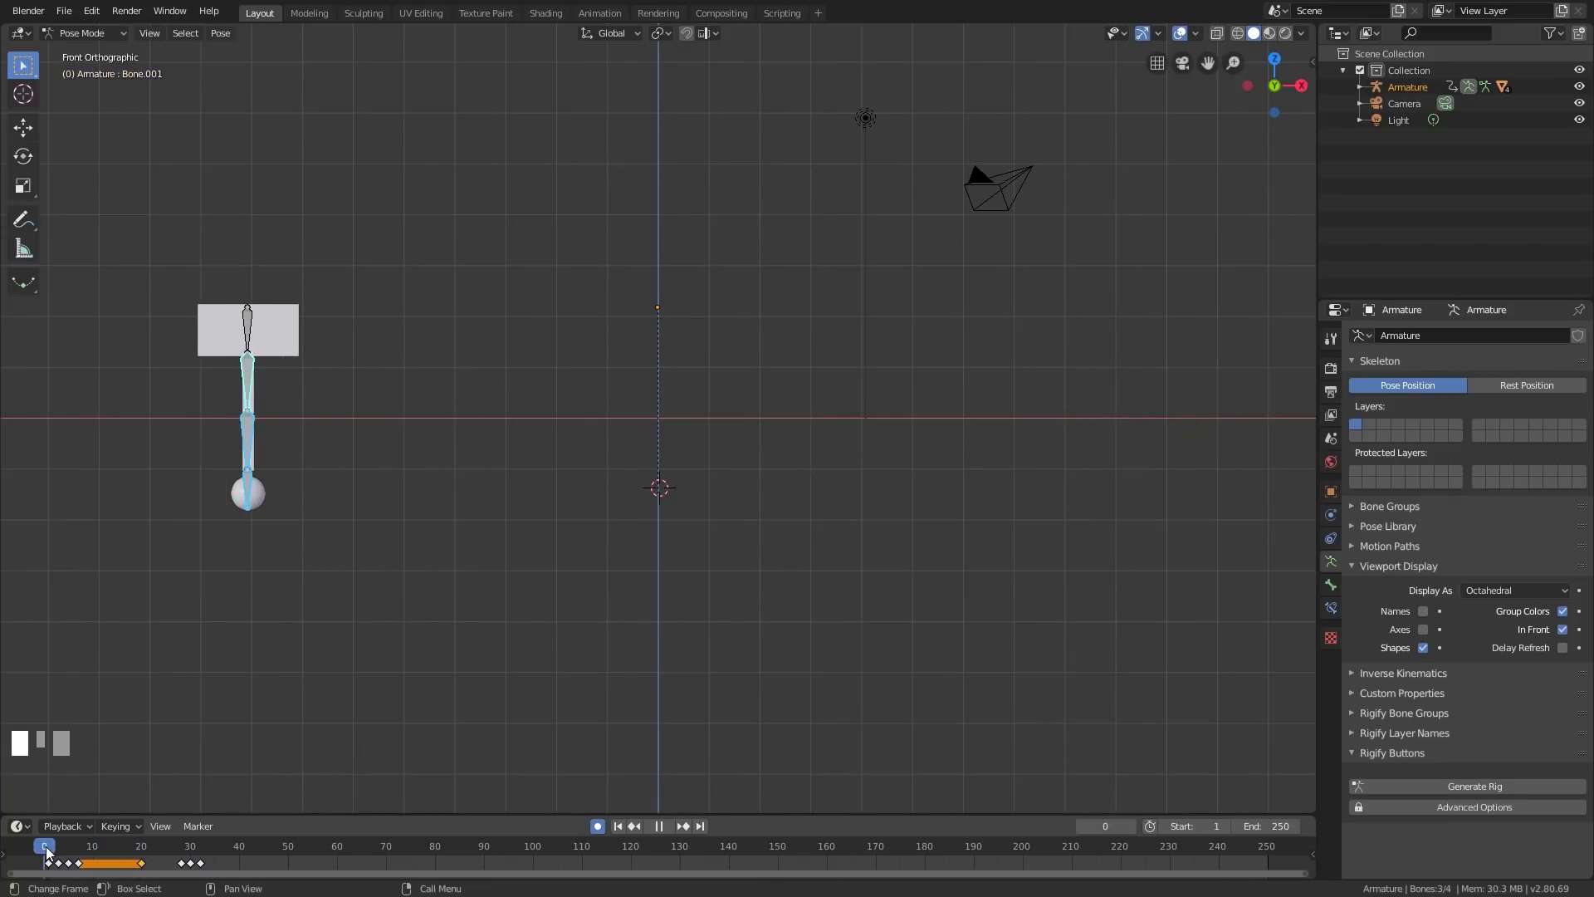
{"action": "key", "text": "space"}
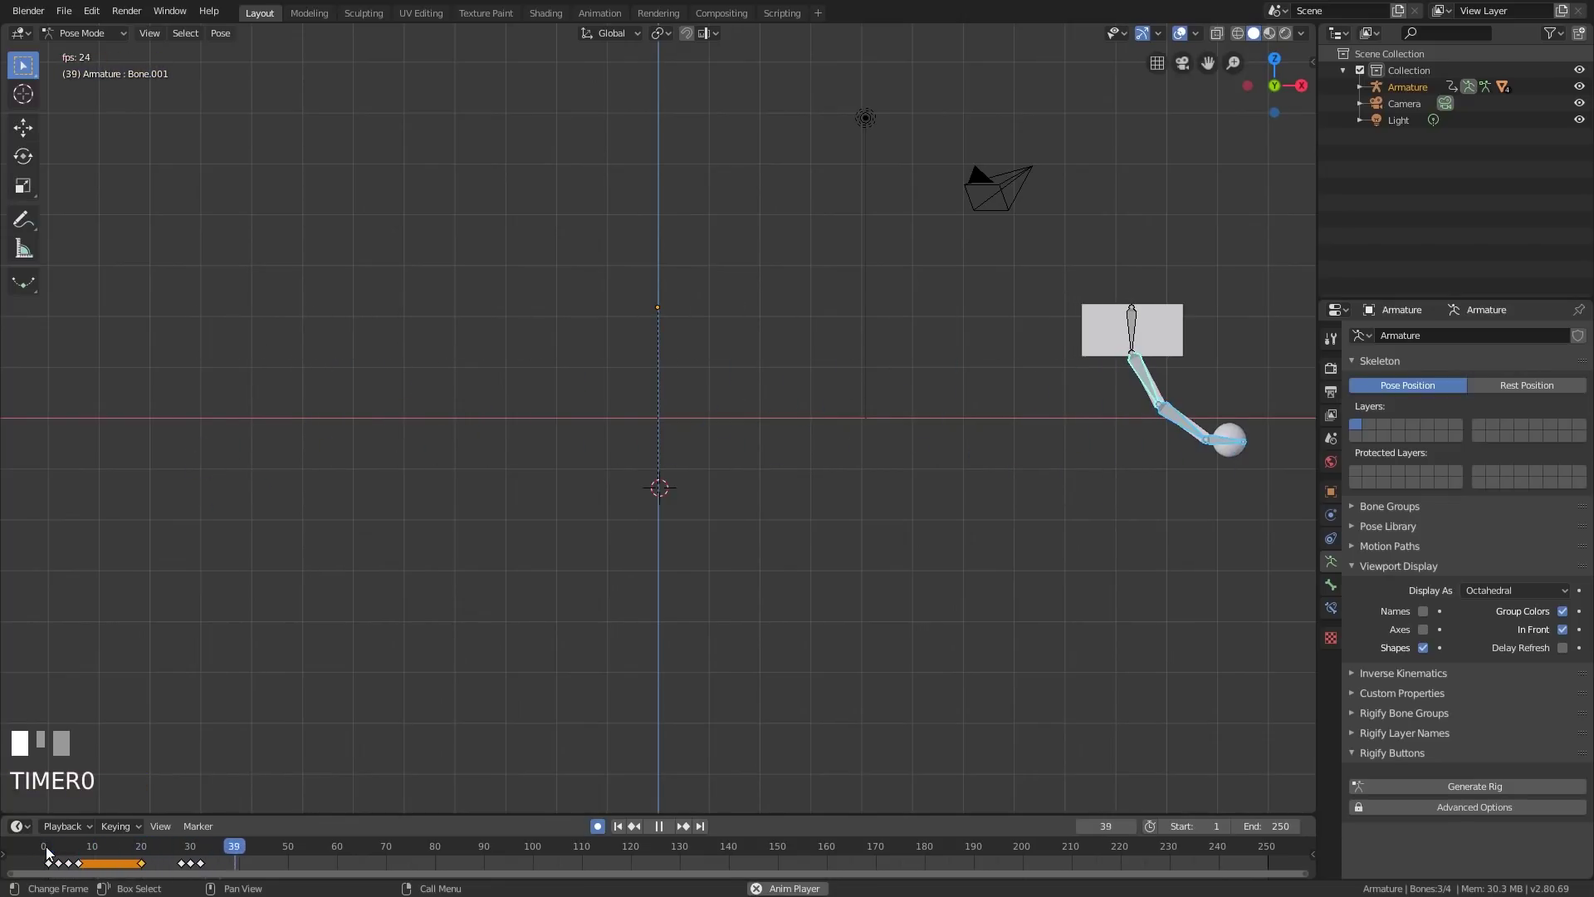
{"action": "left_click_drag", "start_coordinate": [100, 845], "coordinate": [141, 843]}
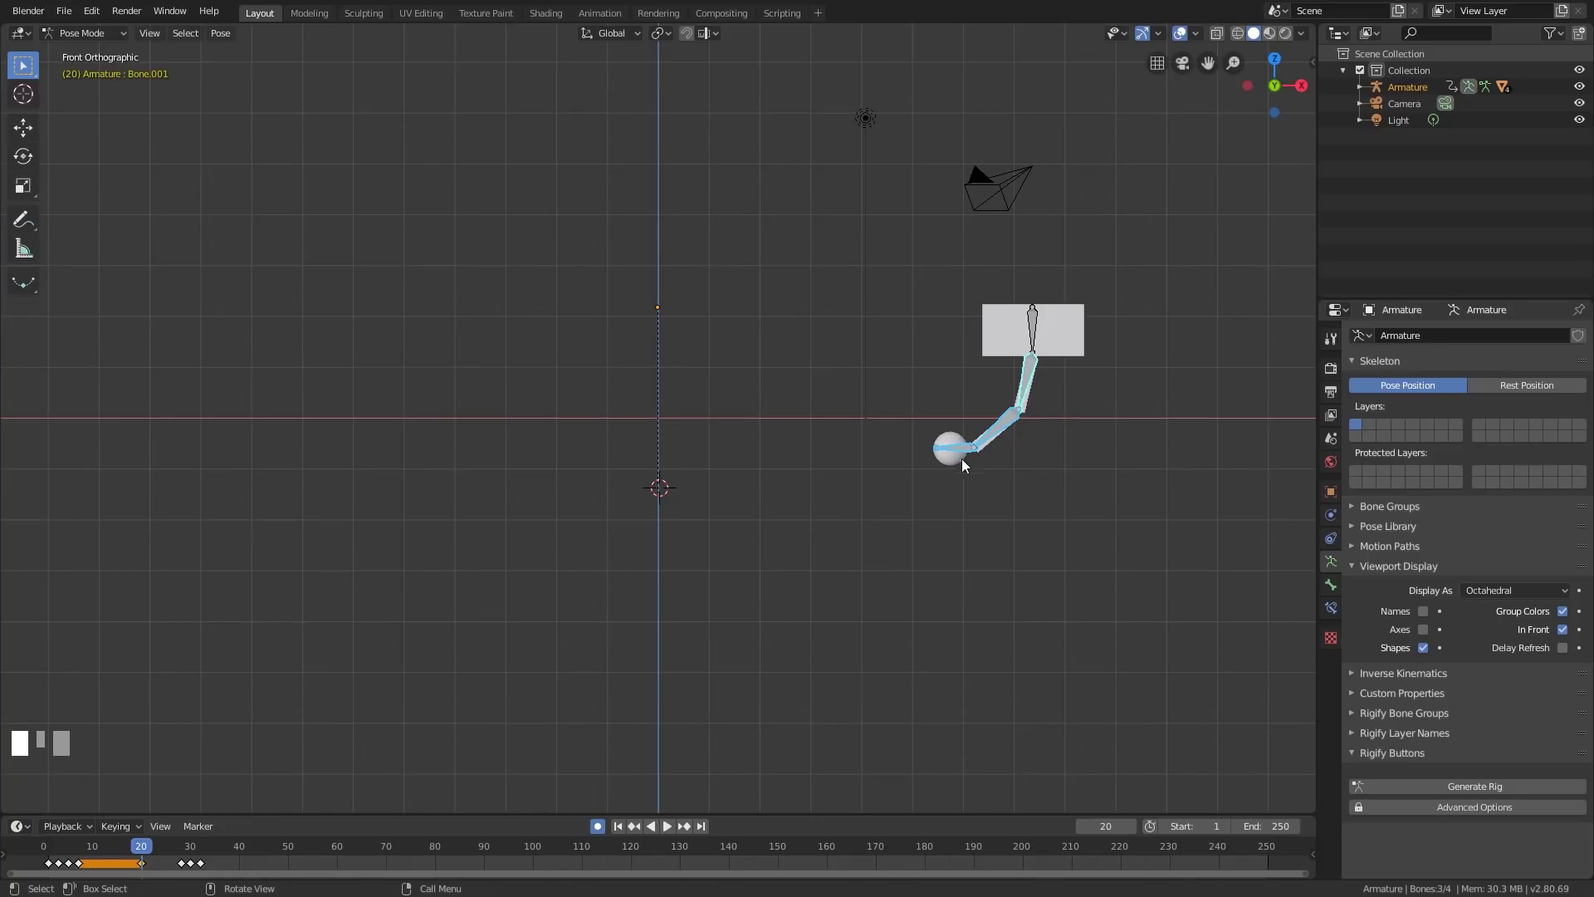
{"action": "left_click_drag", "start_coordinate": [146, 845], "coordinate": [200, 848]}
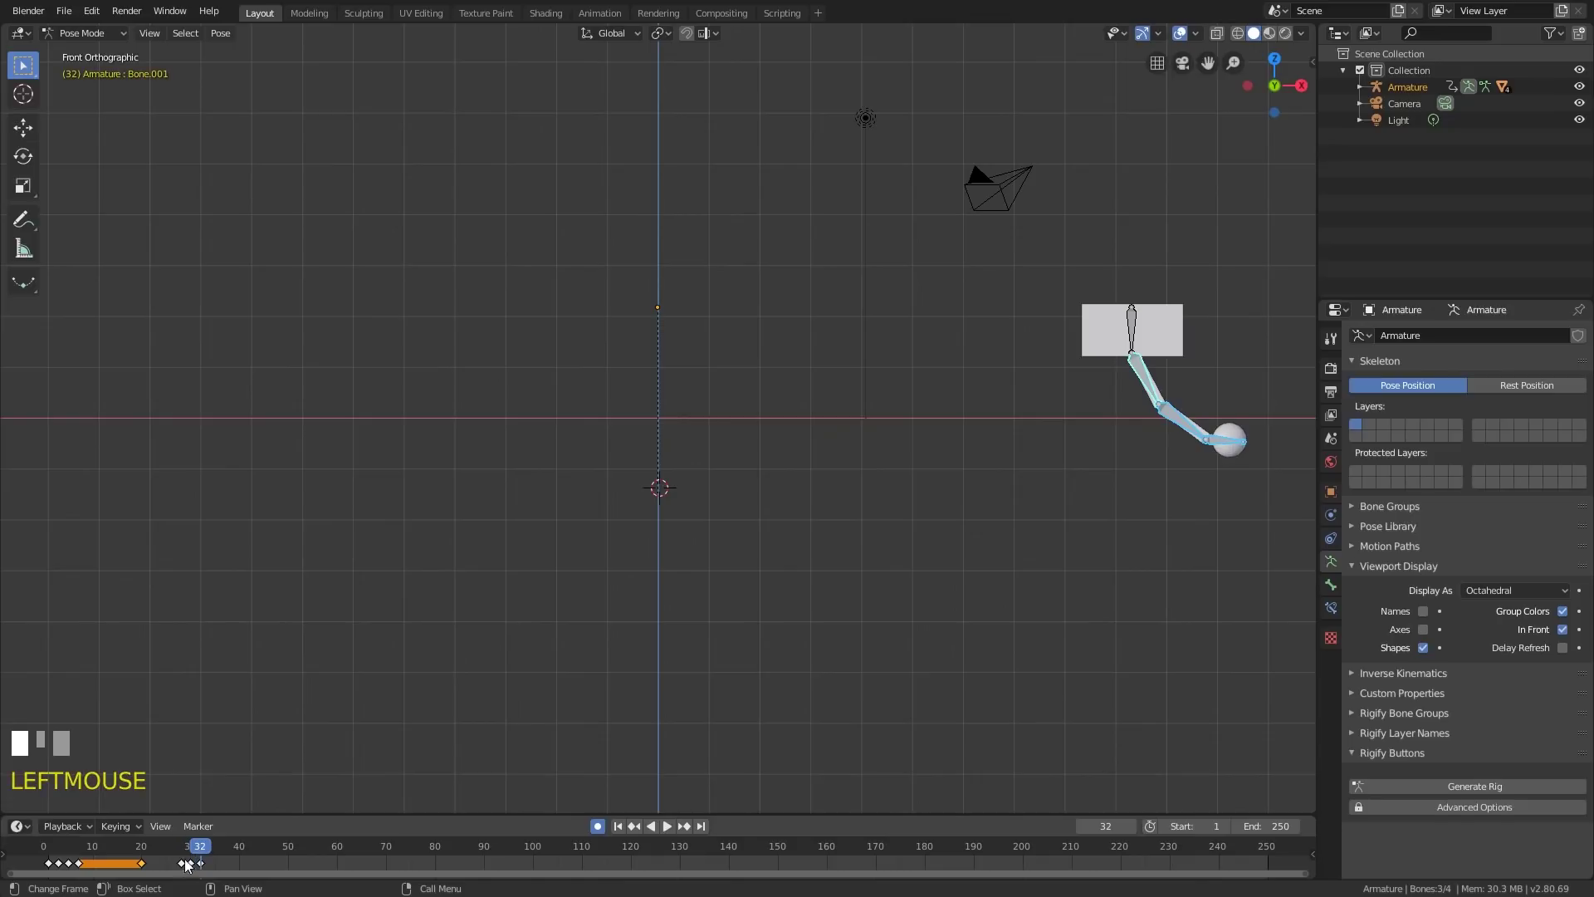